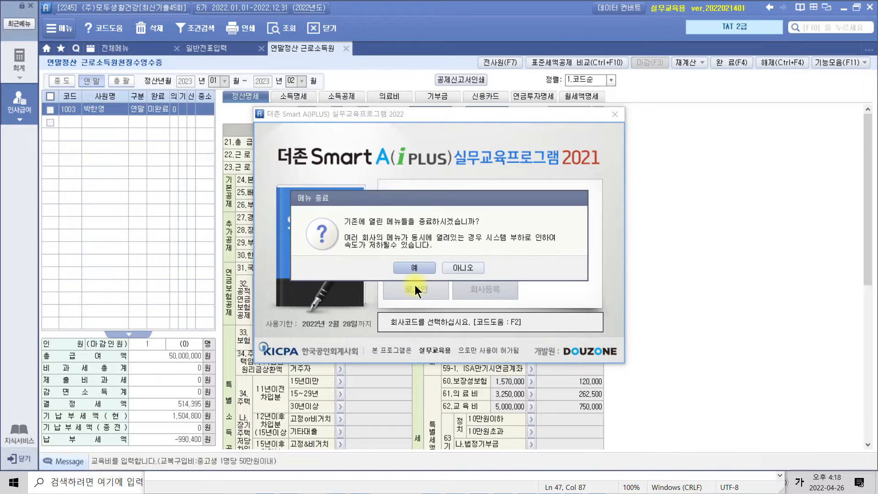
Close the menus left open from the previous company and display the full menu list of the 회계 module
{"action": "left_click", "coordinate": [416, 270]}
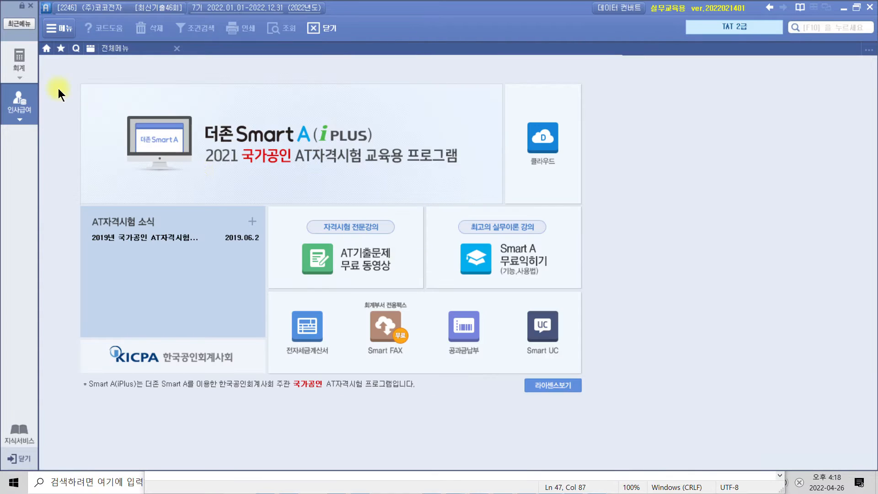
{"action": "left_click", "coordinate": [20, 64]}
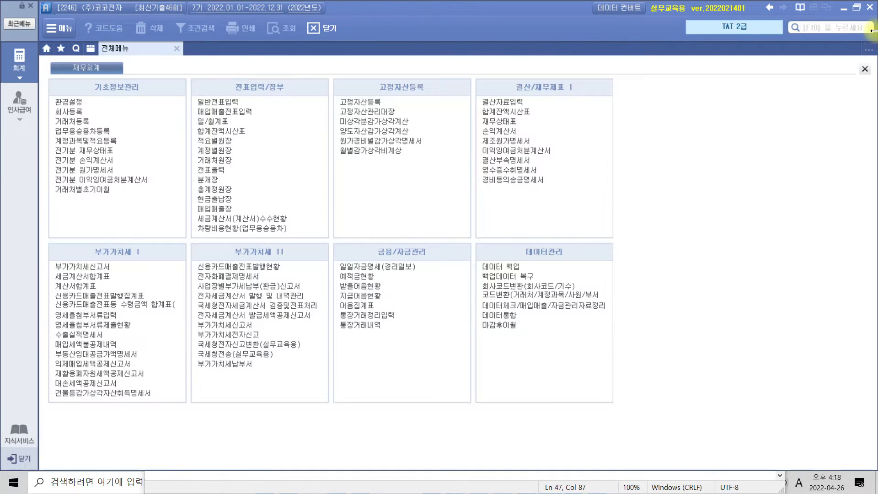
Switch to the exam PDF in Acrobat Reader and highlight "가정용 전기밥솥 제조업을" in the company description
{"action": "left_click", "coordinate": [844, 7]}
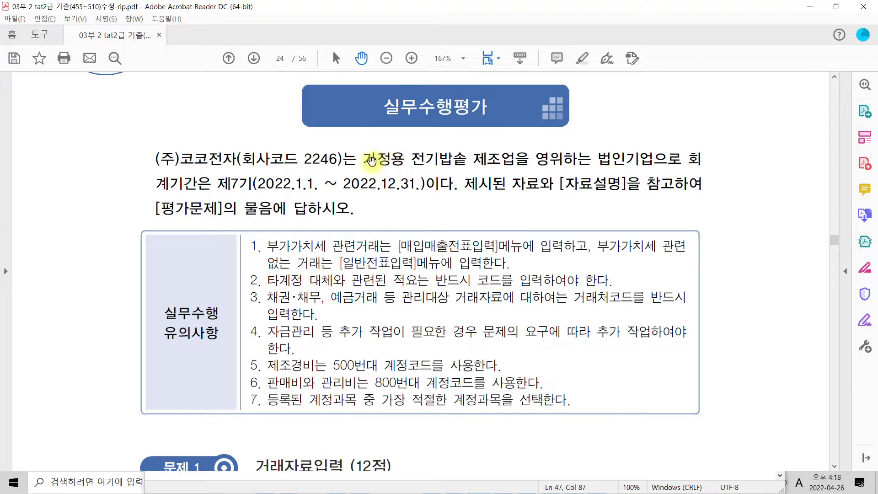
{"action": "left_click_drag", "start_coordinate": [363, 160], "coordinate": [508, 156]}
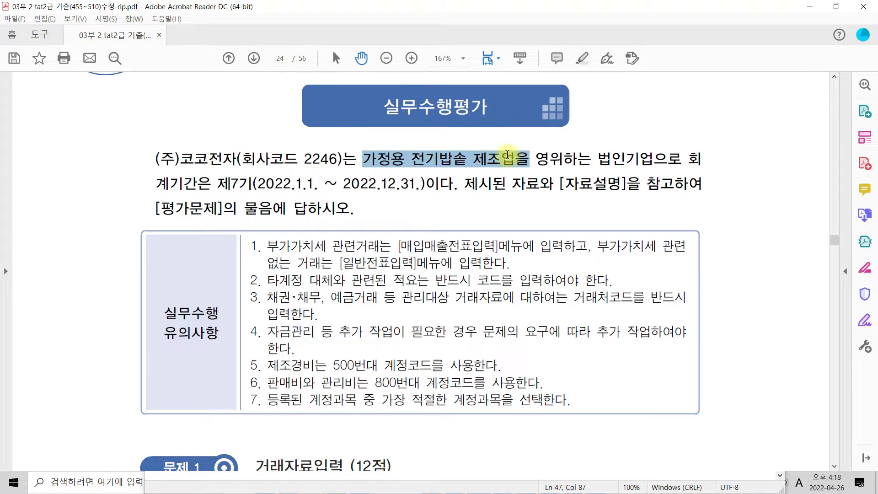
{"action": "right_click", "coordinate": [508, 156]}
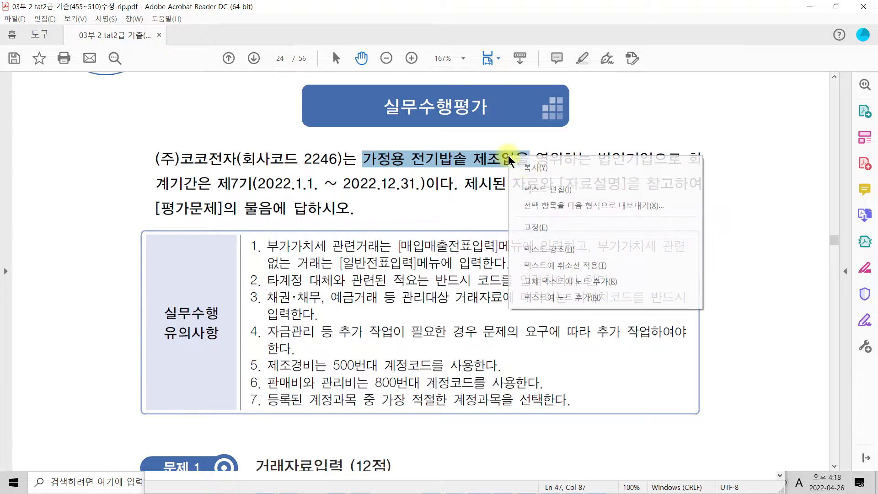
{"action": "left_click", "coordinate": [572, 247]}
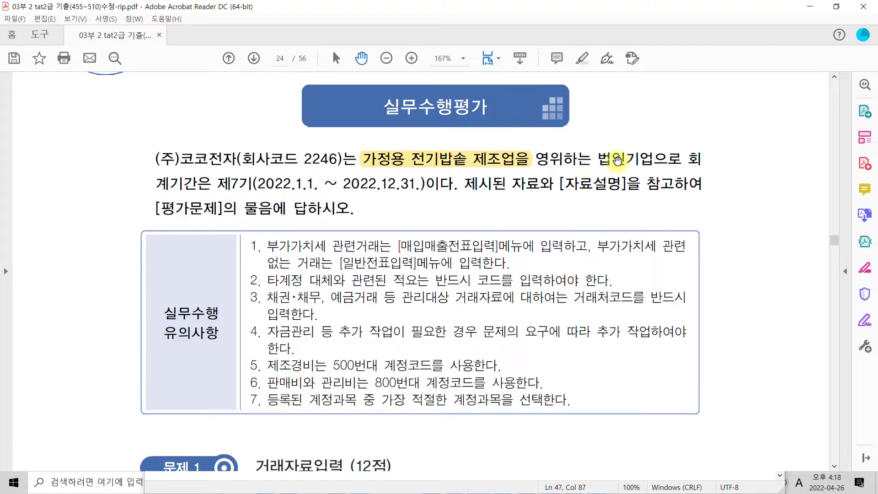
Highlight "배추를 농어민에게 직접 구입하고" and "보통예금계" in the 자료설명 of the 3만원초과 거래 자료 입력 question
{"action": "scroll", "coordinate": [419, 279], "scroll_direction": "down", "scroll_amount": 3}
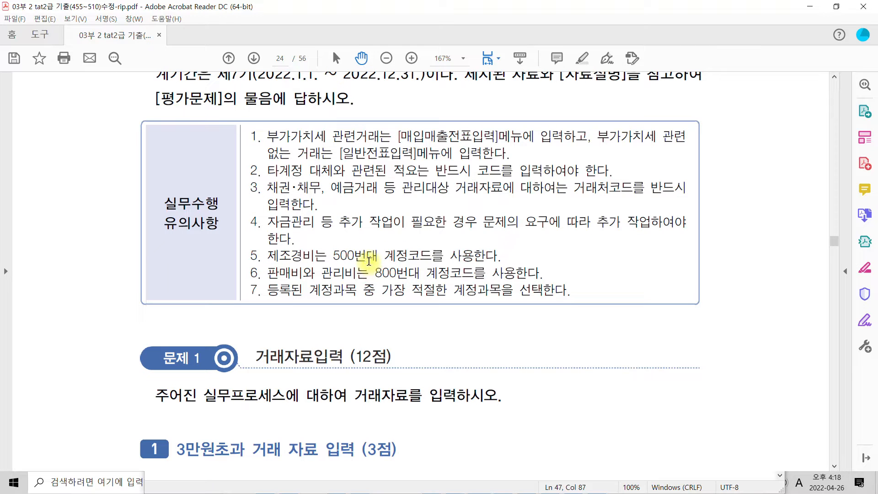
{"action": "scroll", "coordinate": [402, 244], "scroll_direction": "down", "scroll_amount": 5}
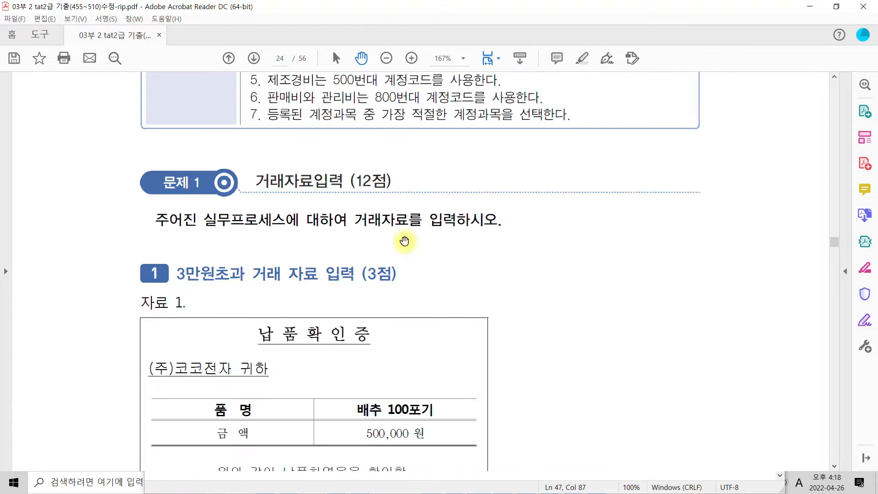
{"action": "scroll", "coordinate": [404, 241], "scroll_direction": "down", "scroll_amount": 1}
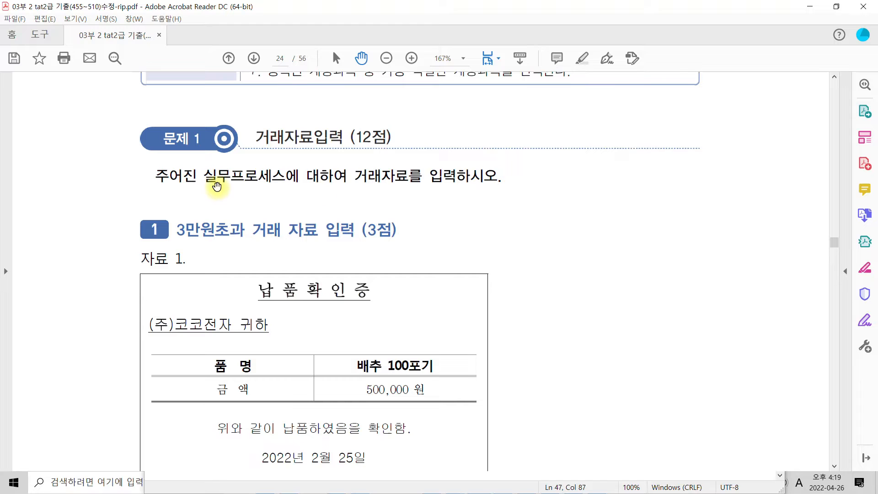
{"action": "scroll", "coordinate": [217, 187], "scroll_direction": "down", "scroll_amount": 1}
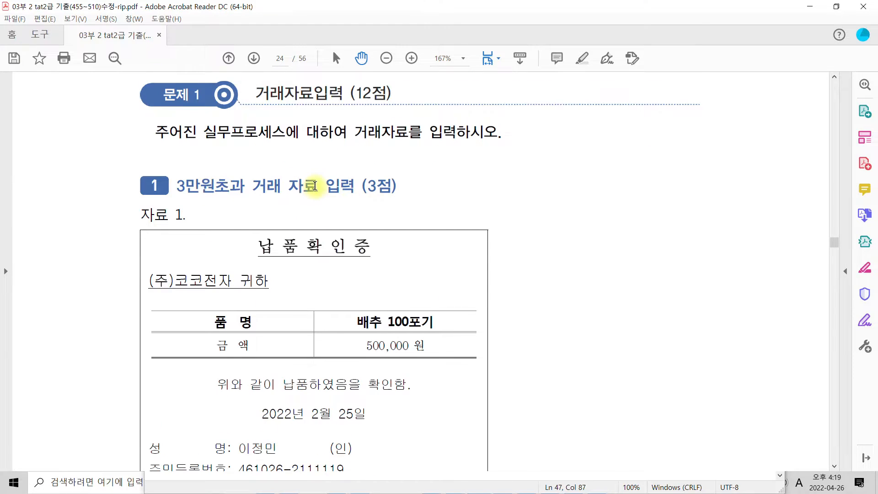
{"action": "scroll", "coordinate": [315, 186], "scroll_direction": "down", "scroll_amount": 12}
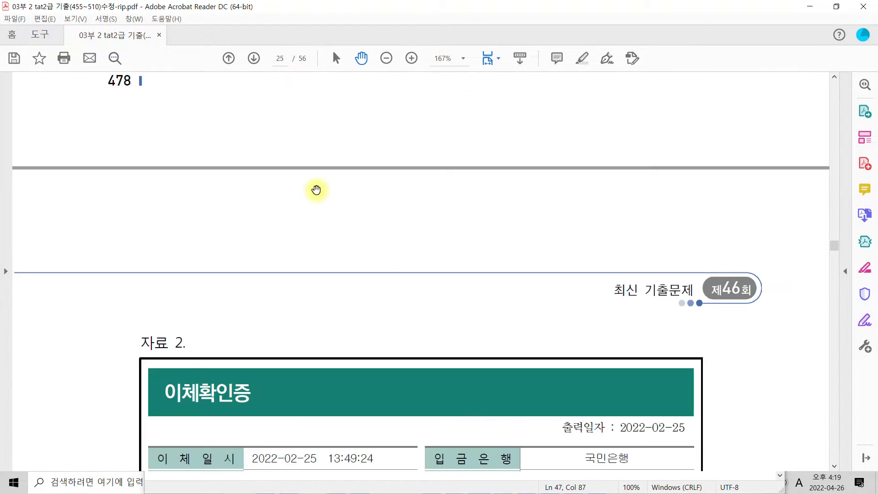
{"action": "scroll", "coordinate": [316, 189], "scroll_direction": "down", "scroll_amount": 12}
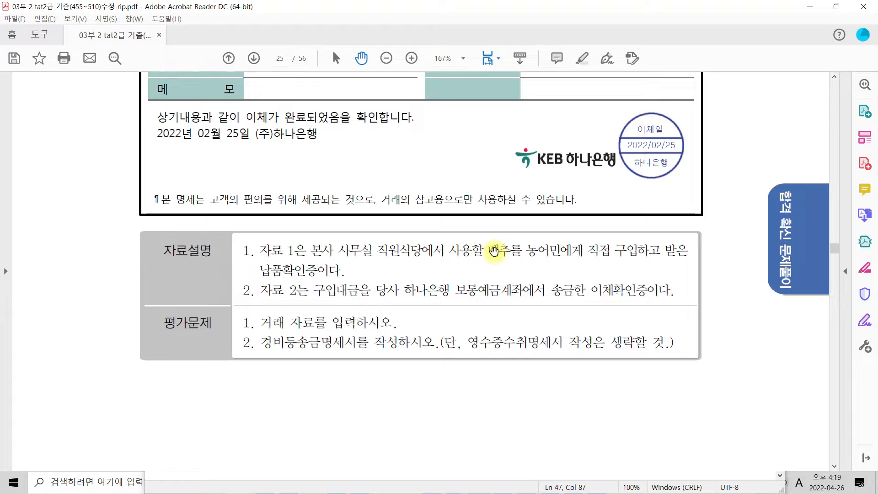
{"action": "left_click_drag", "start_coordinate": [488, 251], "coordinate": [661, 252]}
{"action": "right_click", "coordinate": [635, 251]}
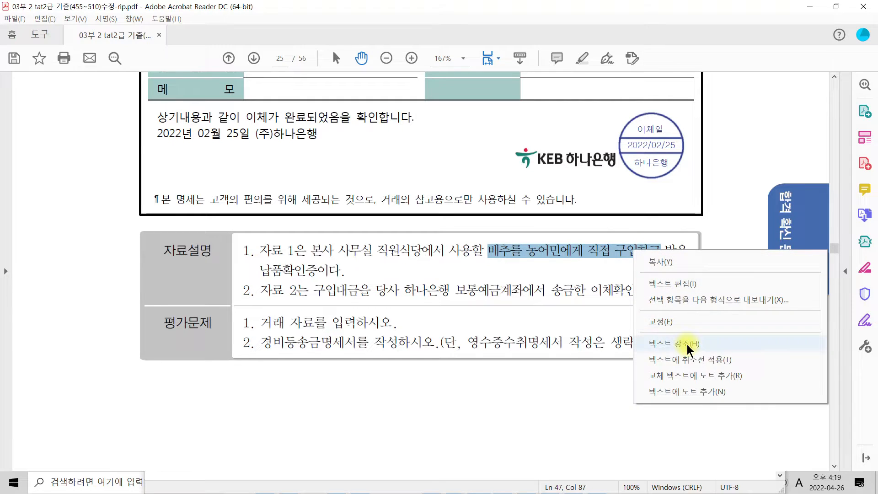
{"action": "left_click", "coordinate": [687, 344]}
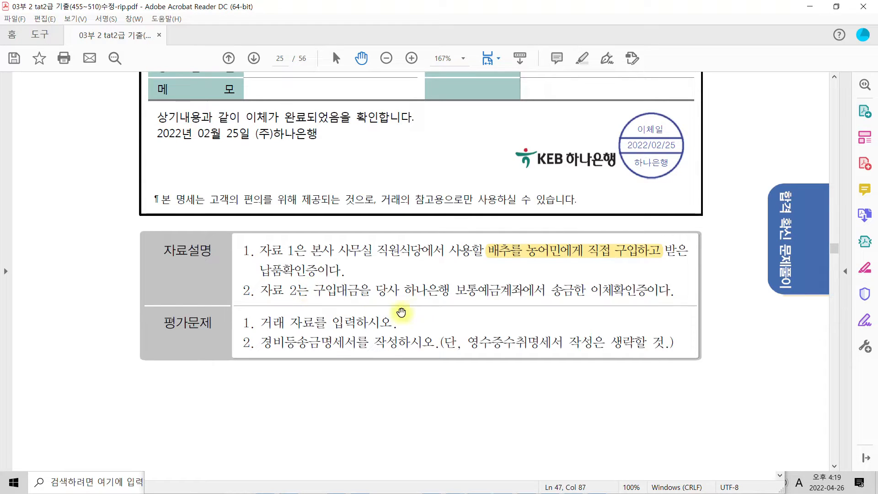
{"action": "left_click_drag", "start_coordinate": [457, 288], "coordinate": [509, 290]}
{"action": "right_click", "coordinate": [510, 291]}
{"action": "left_click", "coordinate": [559, 386]}
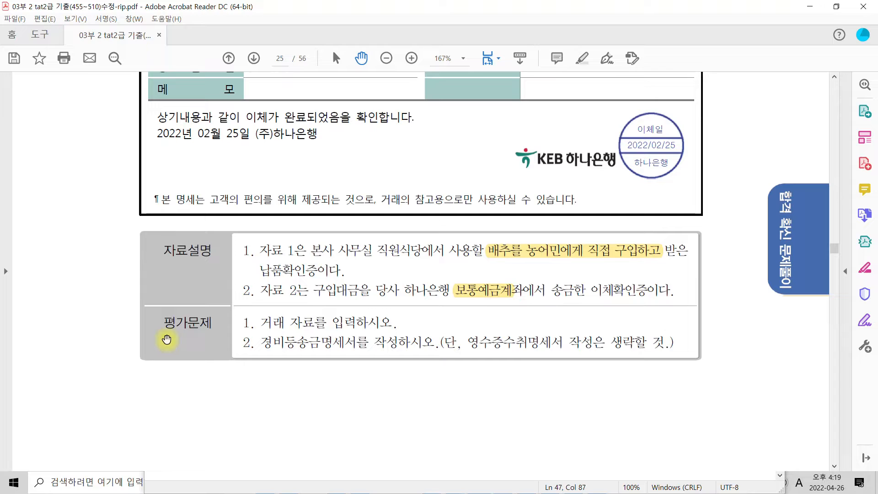
Highlight "거래 자료를 입력하시오." and "경비등송금명세서를 작성하시오" in the 평가문제 section
{"action": "left_click_drag", "start_coordinate": [259, 321], "coordinate": [400, 323]}
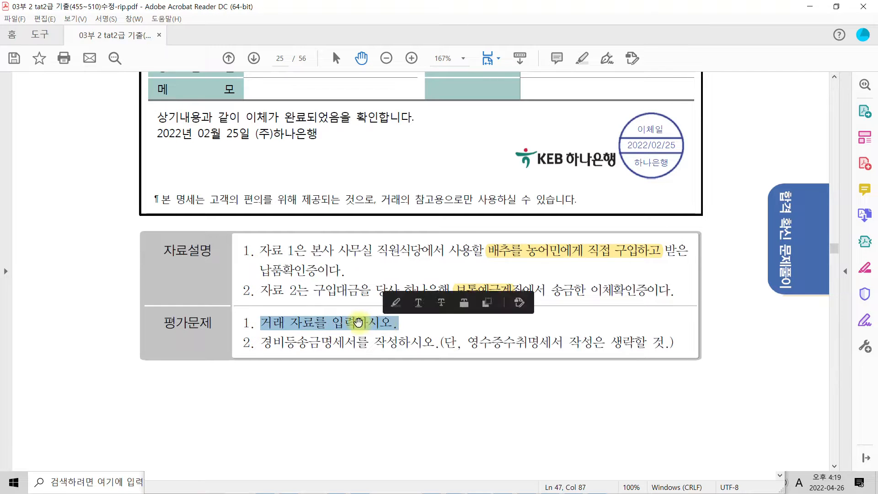
{"action": "right_click", "coordinate": [399, 323]}
{"action": "left_click", "coordinate": [394, 263]}
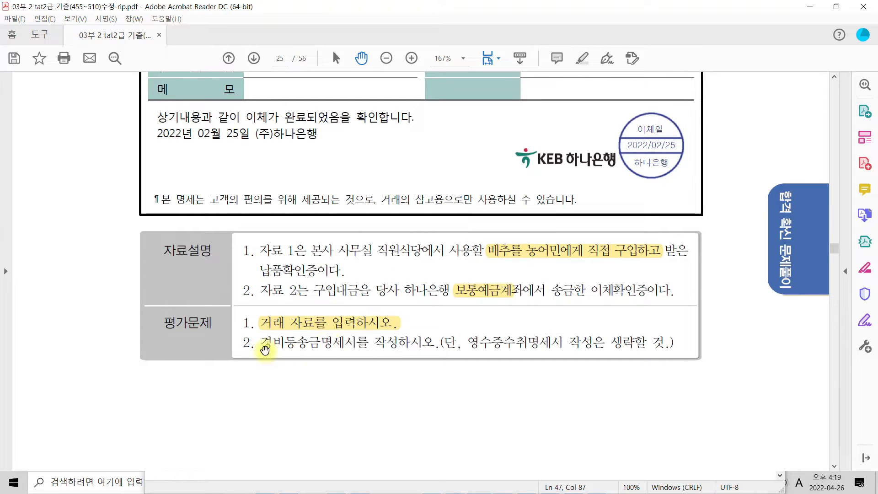
{"action": "left_click_drag", "start_coordinate": [262, 343], "coordinate": [435, 343]}
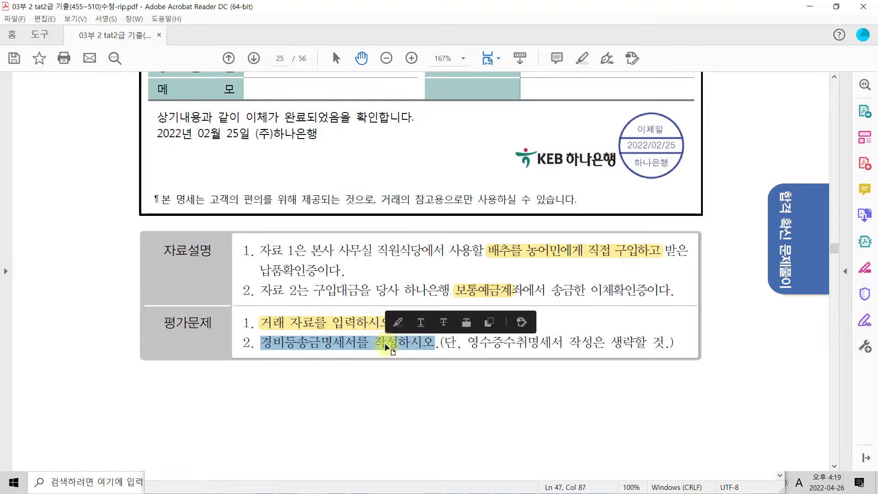
{"action": "right_click", "coordinate": [387, 343]}
{"action": "left_click", "coordinate": [436, 285]}
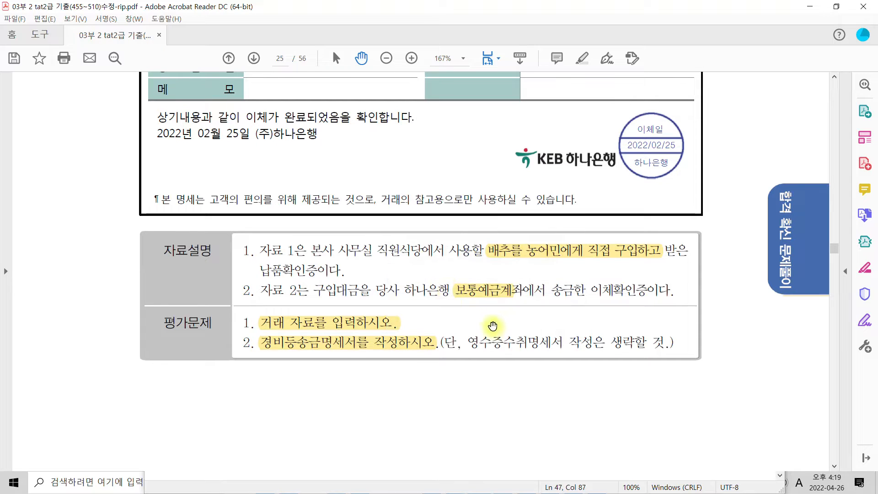
{"action": "left_click_drag", "start_coordinate": [466, 343], "coordinate": [671, 340]}
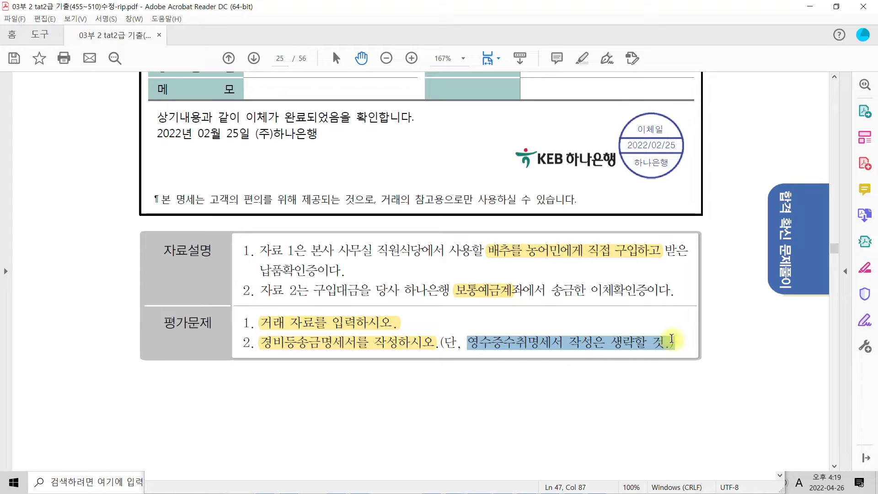
{"action": "left_click", "coordinate": [550, 339]}
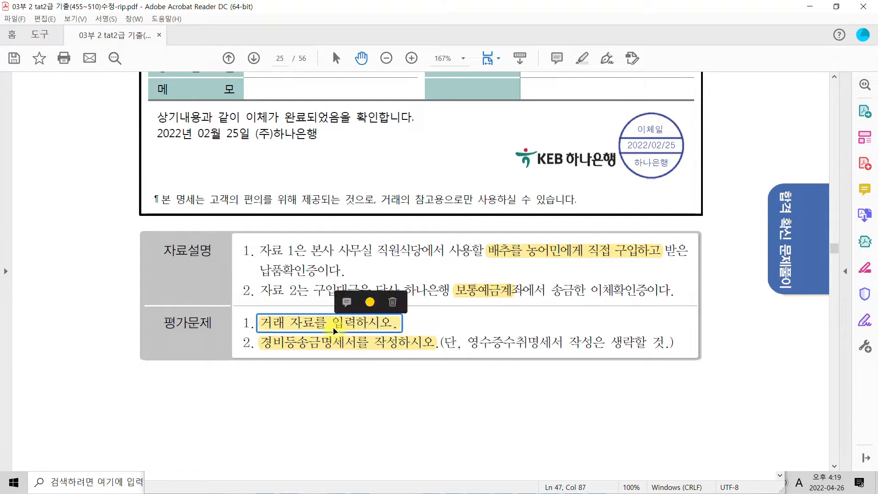
{"action": "left_click_drag", "start_coordinate": [467, 340], "coordinate": [652, 342]}
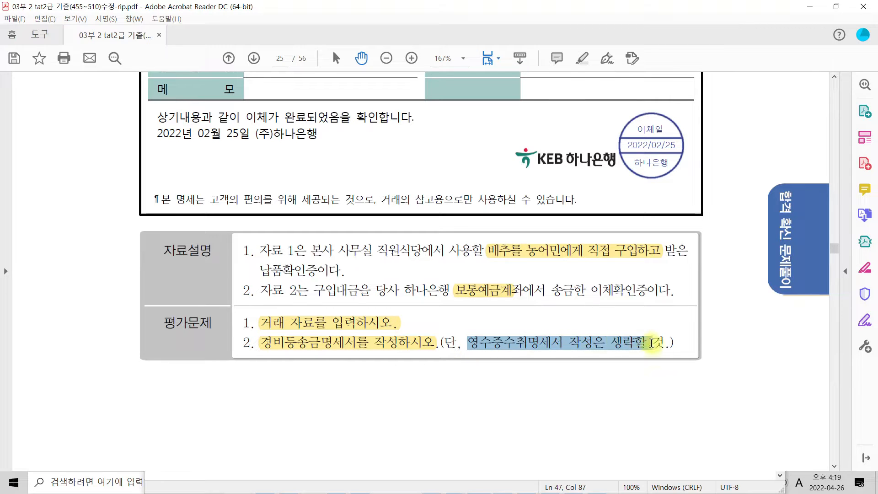
{"action": "left_click", "coordinate": [533, 346]}
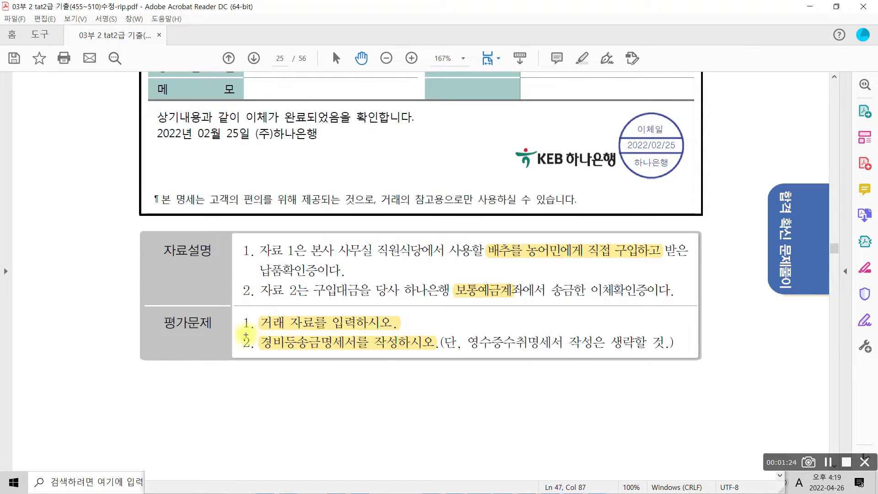
{"action": "left_click_drag", "start_coordinate": [258, 334], "coordinate": [362, 349]}
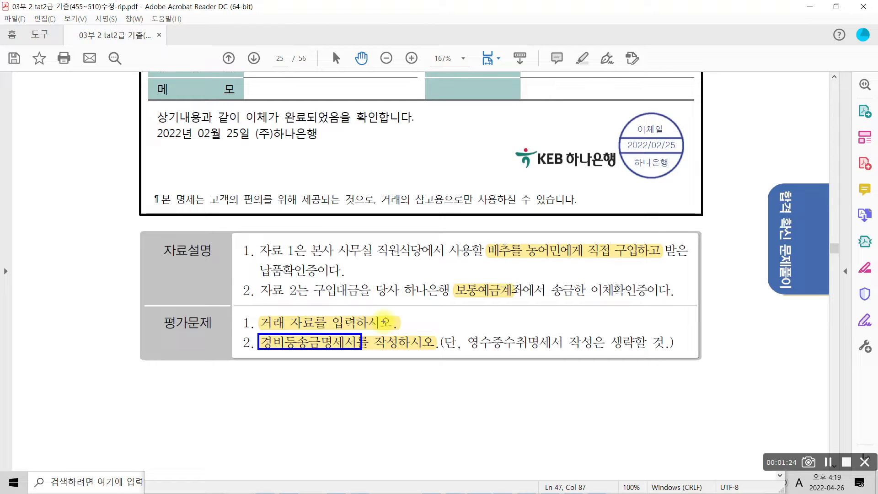
{"action": "mouse_move", "coordinate": [476, 339]}
{"action": "left_mouse_down"}
{"action": "mouse_move", "coordinate": [640, 359]}
{"action": "mouse_move", "coordinate": [564, 330]}
{"action": "mouse_move", "coordinate": [486, 335]}
{"action": "left_mouse_up"}
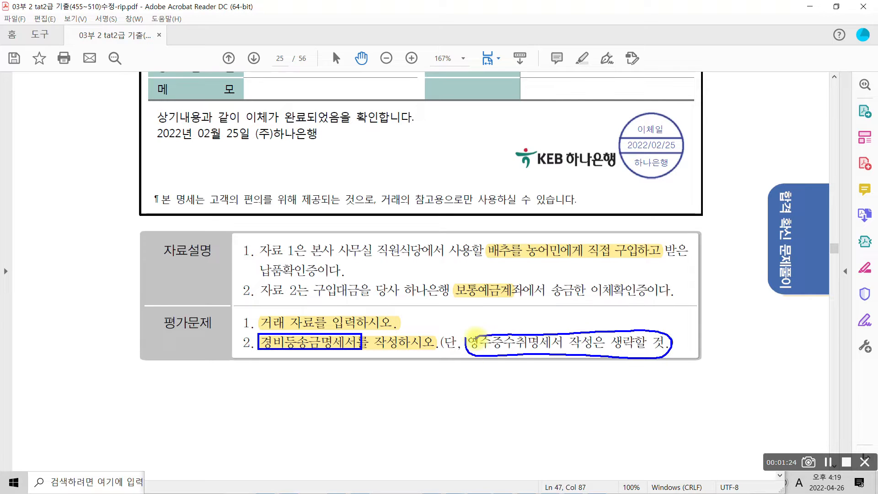
{"action": "left_click_drag", "start_coordinate": [569, 323], "coordinate": [532, 363]}
{"action": "left_click_drag", "start_coordinate": [520, 329], "coordinate": [566, 368]}
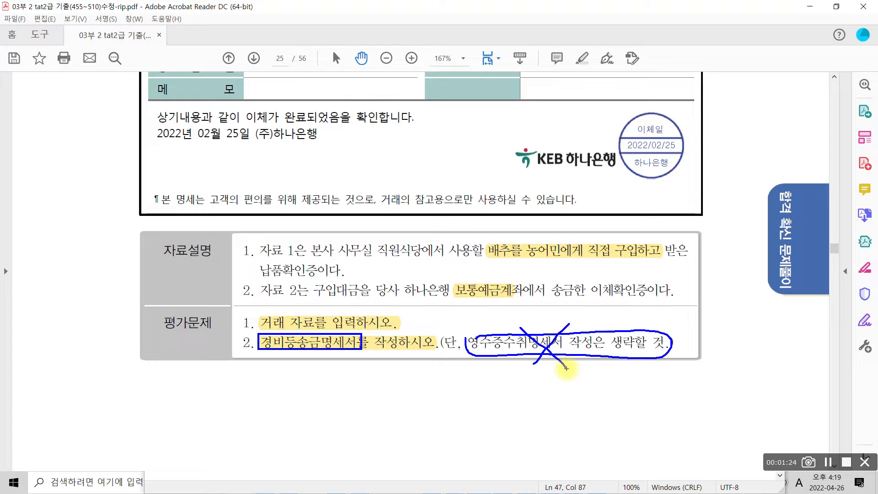
{"action": "mouse_move", "coordinate": [235, 370]}
{"action": "left_mouse_down"}
{"action": "mouse_move", "coordinate": [249, 377]}
{"action": "mouse_move", "coordinate": [246, 391]}
{"action": "left_mouse_up"}
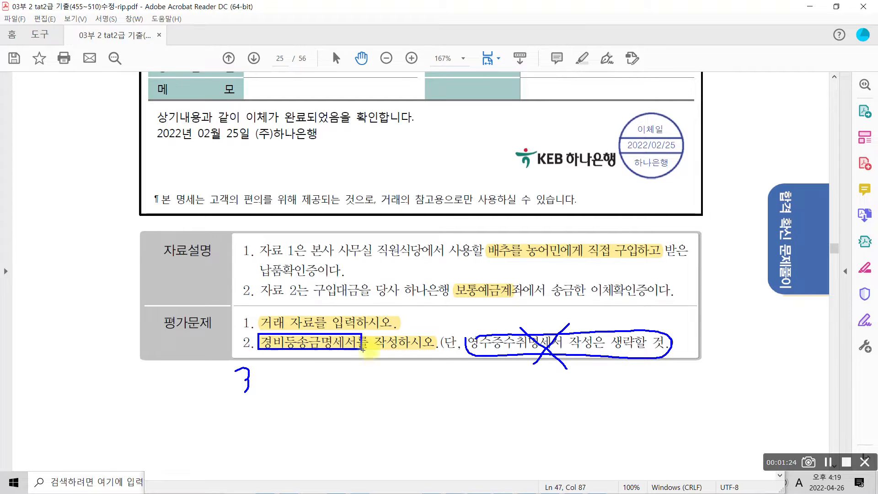
{"action": "key", "text": "Escape"}
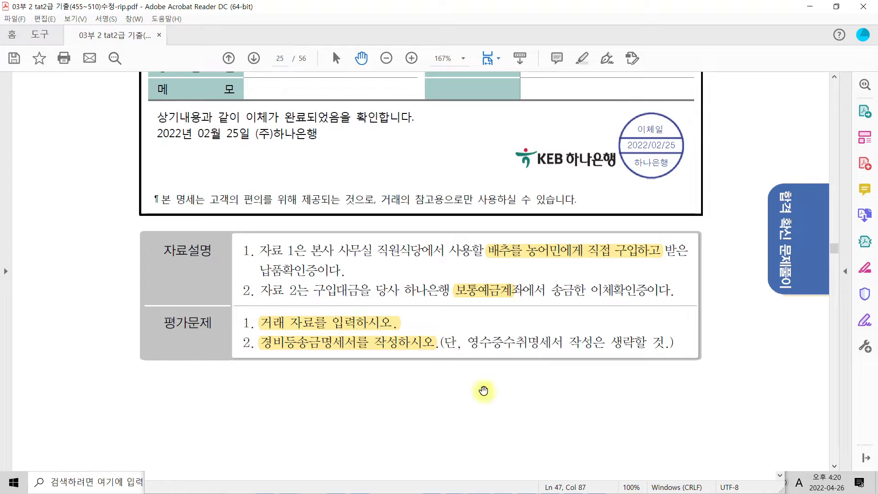
Review the 납품확인증 in 자료 1, switch back to Smart A and open 일반전표입력
{"action": "scroll", "coordinate": [391, 376], "scroll_direction": "up", "scroll_amount": 5}
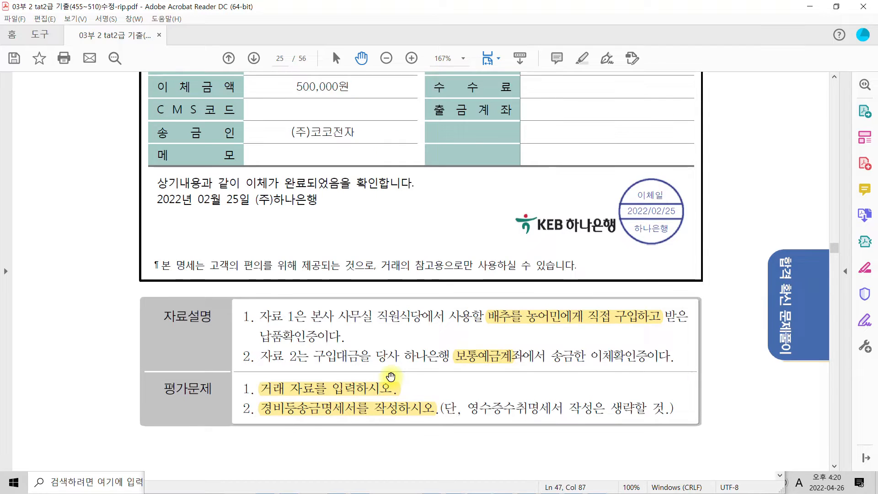
{"action": "scroll", "coordinate": [391, 377], "scroll_direction": "up", "scroll_amount": 13}
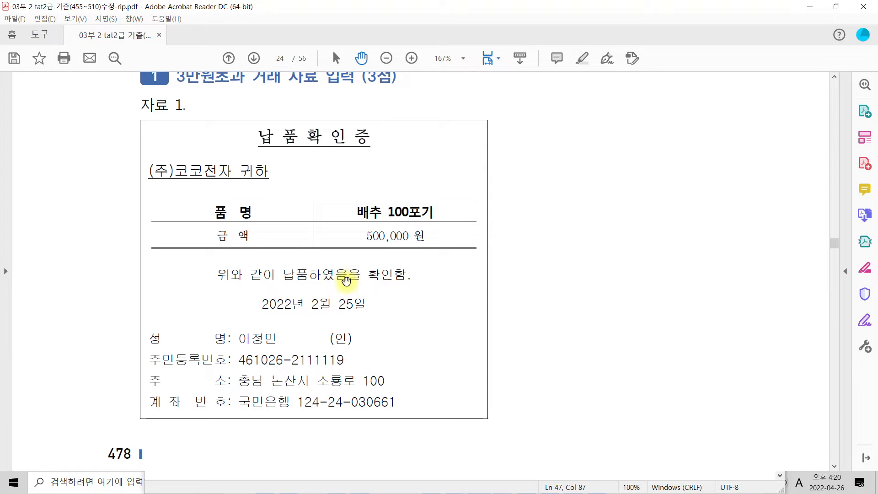
{"action": "scroll", "coordinate": [364, 363], "scroll_direction": "up", "scroll_amount": 1}
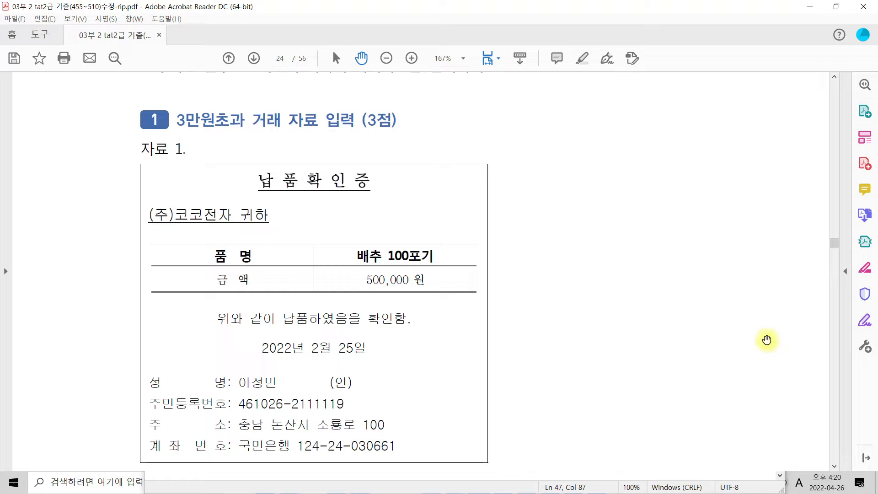
{"action": "left_click", "coordinate": [809, 7]}
{"action": "left_click_drag", "start_coordinate": [517, 273], "coordinate": [491, 128]}
{"action": "left_click", "coordinate": [691, 126]}
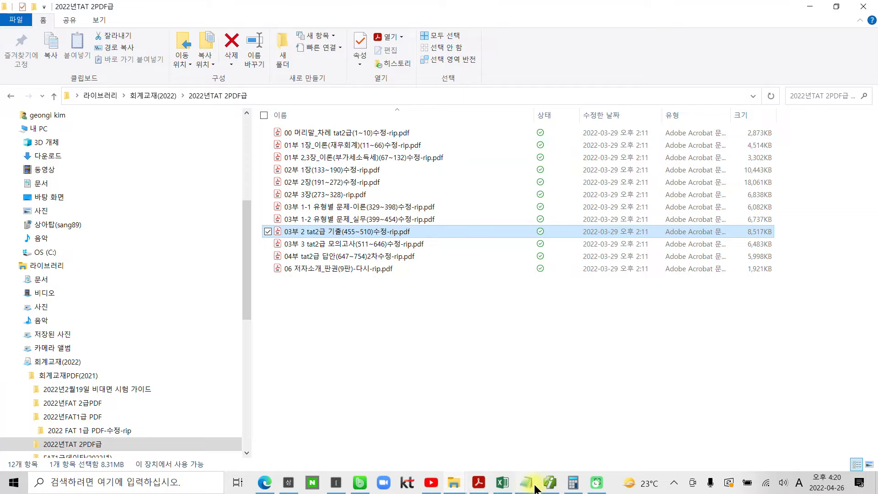
{"action": "left_click", "coordinate": [550, 482]}
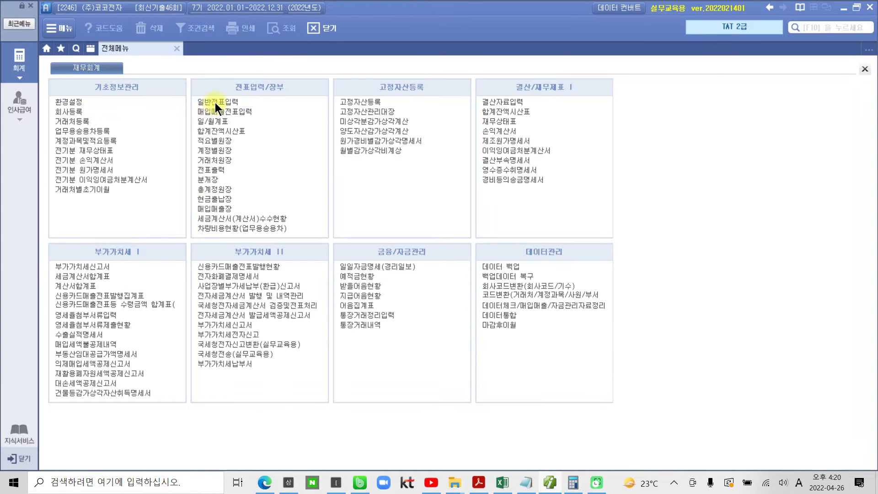
{"action": "left_click", "coordinate": [215, 102]}
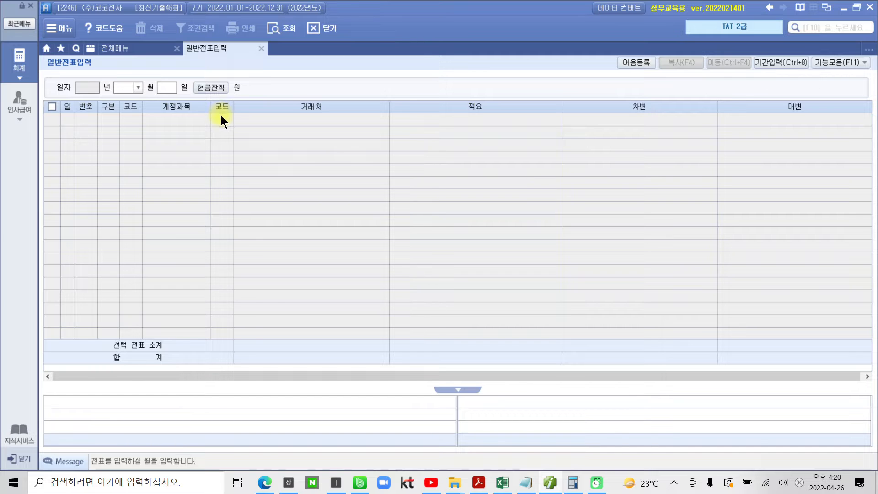
Set the voucher date in 일반전표입력 to month 02, day 25
{"action": "type", "text": "02"}
{"action": "key", "text": "Return"}
{"action": "type", "text": "25"}
{"action": "key", "text": "Return"}
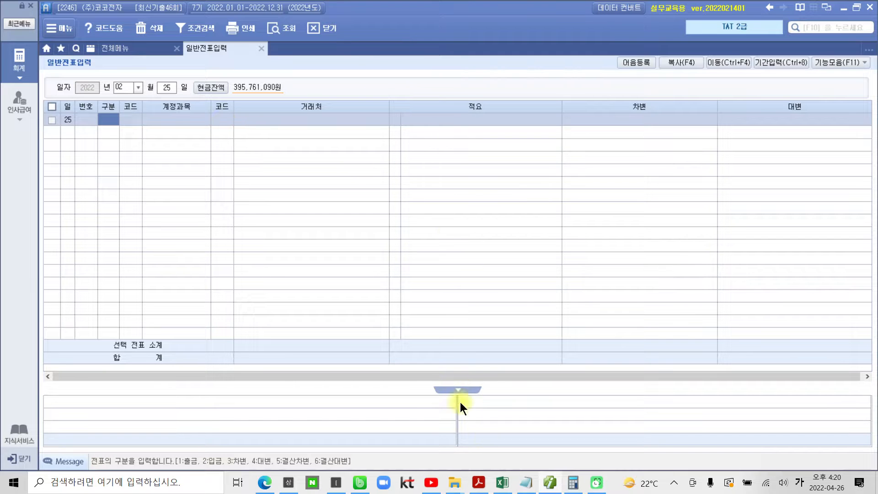
Switch to the exam PDF in Adobe Reader, review 자료 1, 자료 2 and the 자료설명, and return to Smart A
{"action": "left_click", "coordinate": [480, 483]}
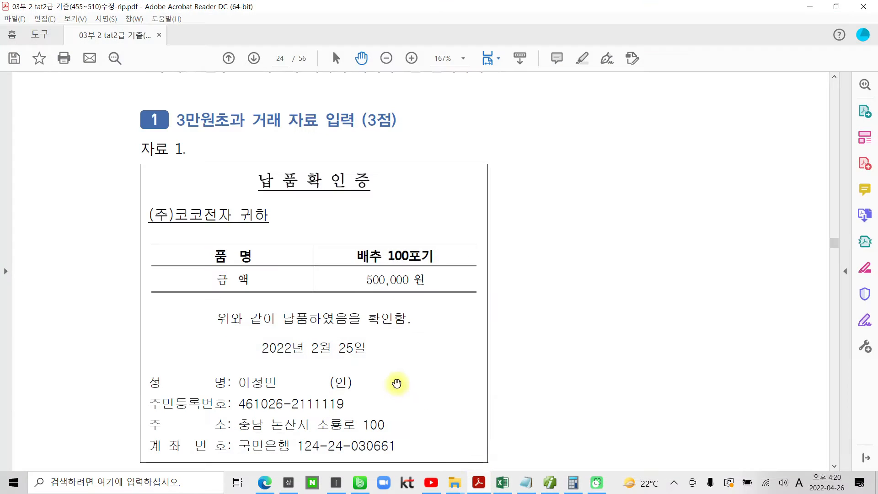
{"action": "scroll", "coordinate": [414, 336], "scroll_direction": "down", "scroll_amount": 4}
{"action": "scroll", "coordinate": [414, 336], "scroll_direction": "down", "scroll_amount": 14}
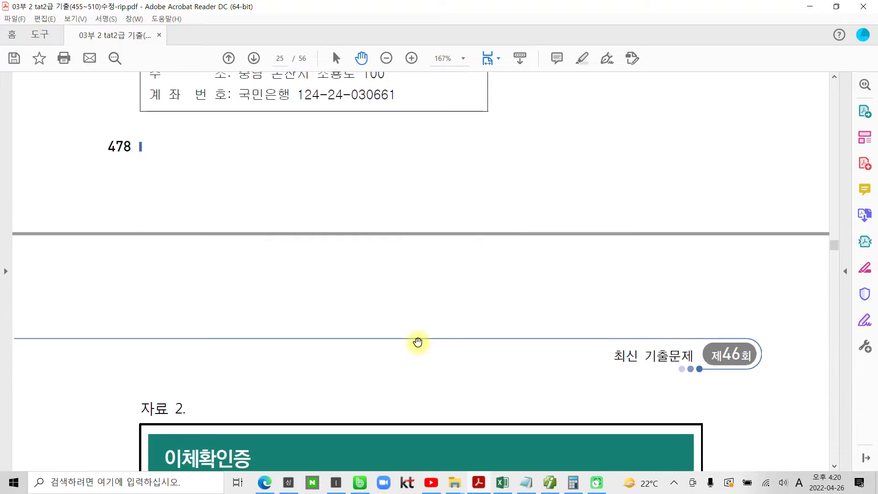
{"action": "scroll", "coordinate": [419, 344], "scroll_direction": "down", "scroll_amount": 2}
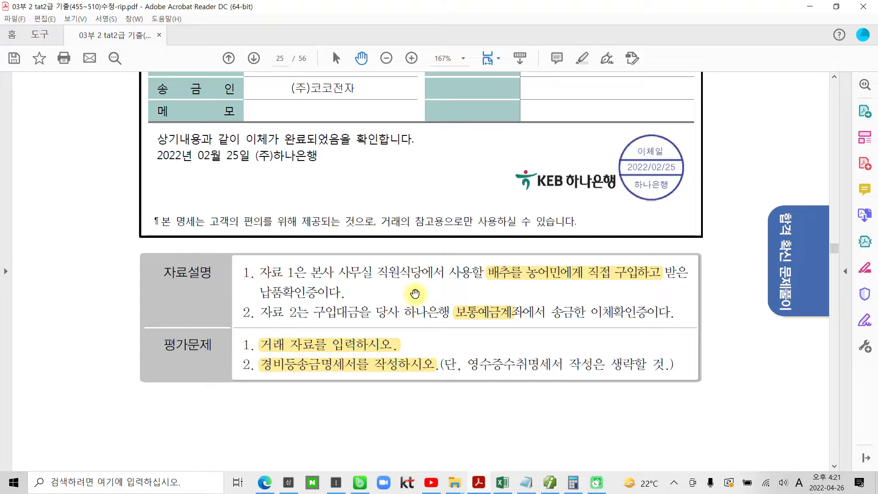
{"action": "left_click", "coordinate": [549, 483]}
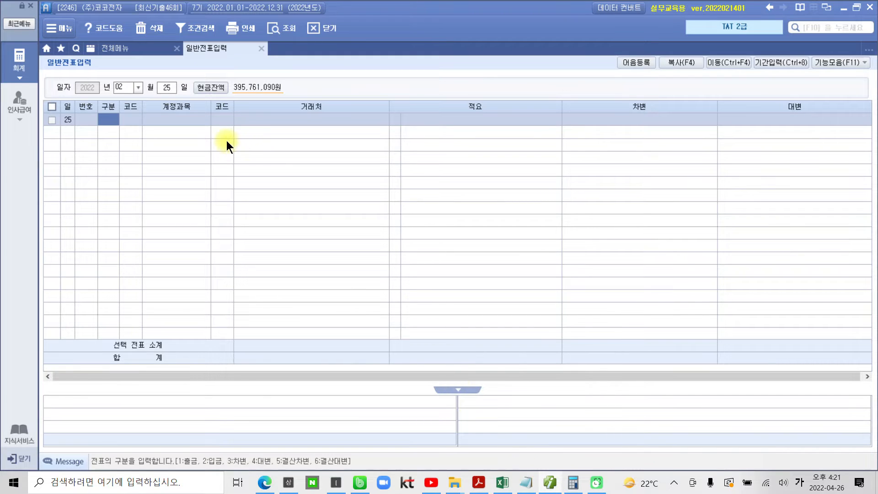
Enter the debit line (차변) with account 811 복리후생비 for 500,000 in the February 25 voucher
{"action": "type", "text": "3"}
{"action": "key", "text": "Return"}
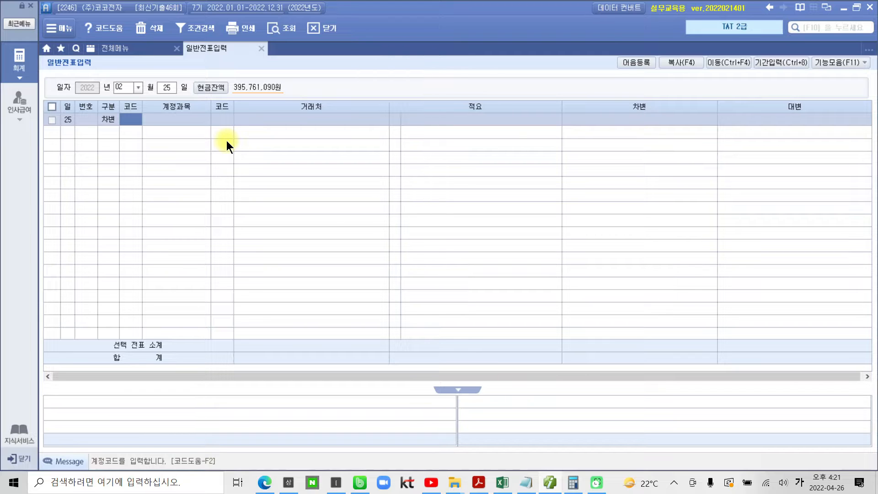
{"action": "type", "text": "811"}
{"action": "key", "text": "Return"}
{"action": "key", "text": "Return"}
{"action": "key", "text": "Return"}
{"action": "key", "text": "Return"}
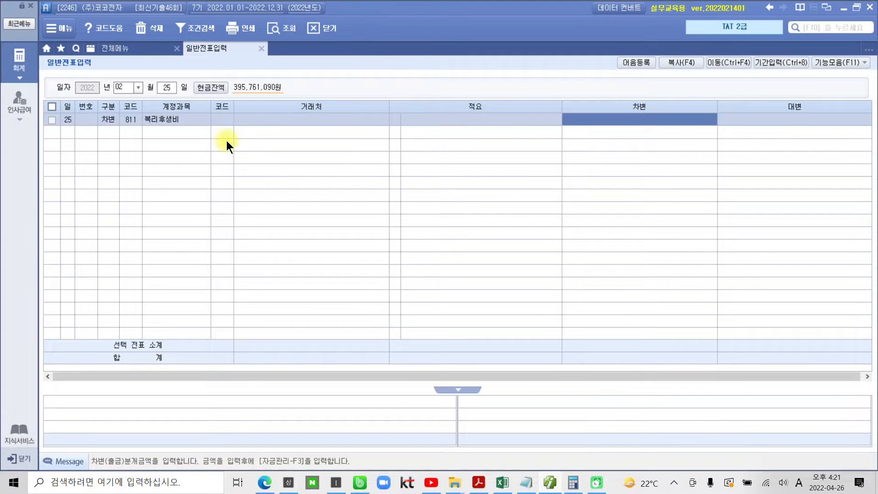
{"action": "type", "text": "5000000"}
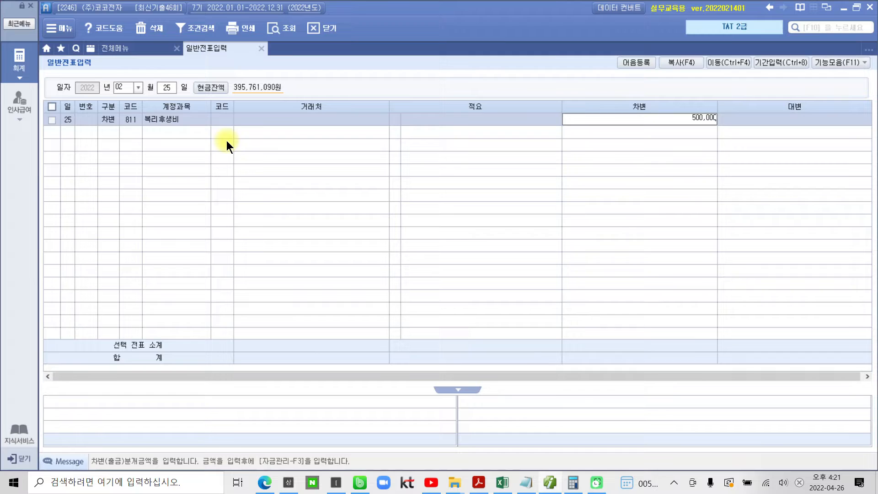
{"action": "key", "text": "Return"}
Enter the credit line (대변) with account 103 보통예금, 거래처 98000 하나은행(보통) and amount 500,000
{"action": "type", "text": "4"}
{"action": "key", "text": "Return"}
{"action": "type", "text": "103"}
{"action": "key", "text": "Return"}
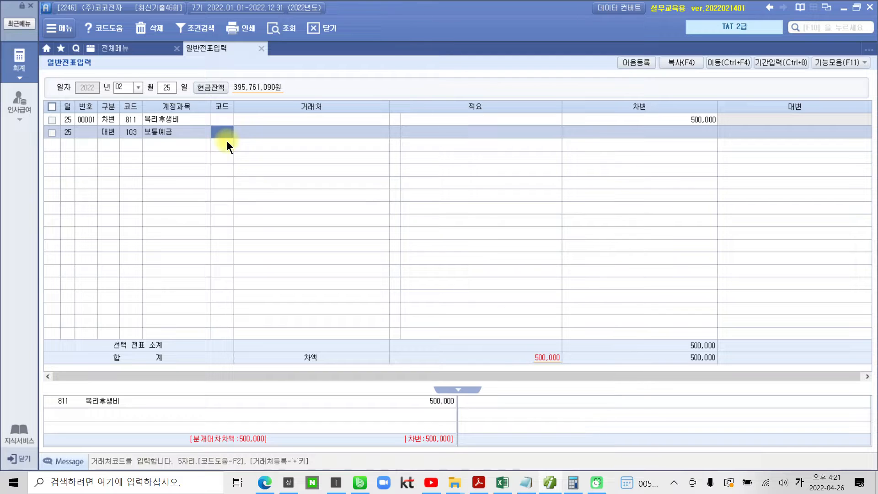
{"action": "type", "text": "98000"}
{"action": "key", "text": "Return"}
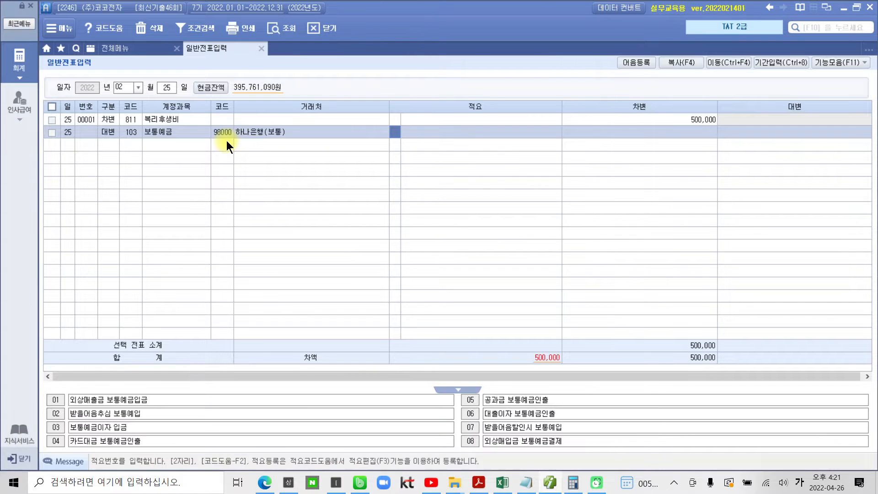
{"action": "key", "text": "Return"}
{"action": "type", "text": "5000000"}
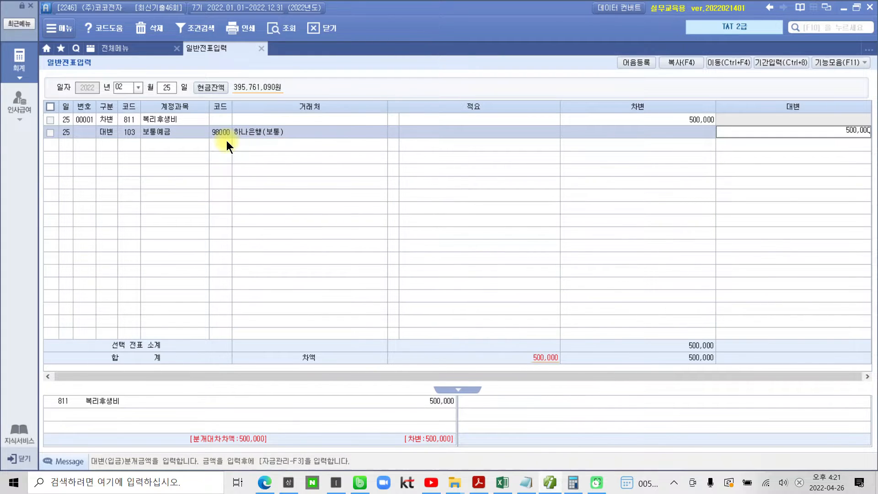
{"action": "key", "text": "Return"}
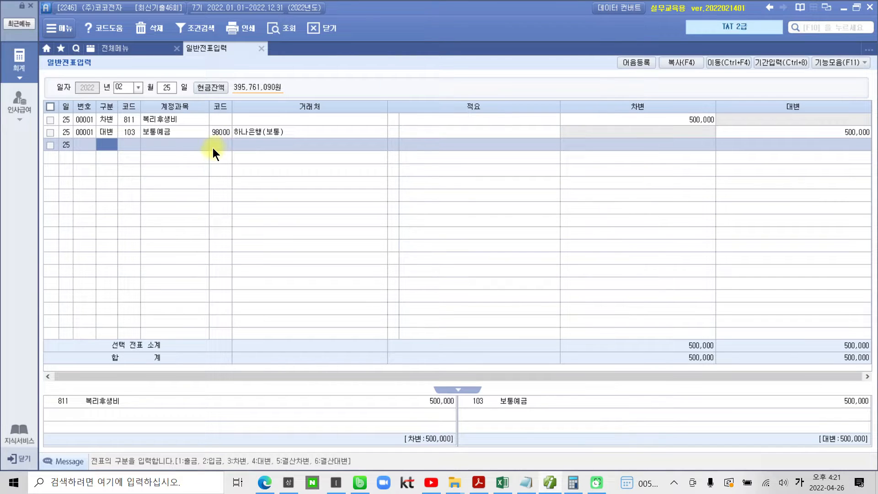
{"action": "key", "text": "Up"}
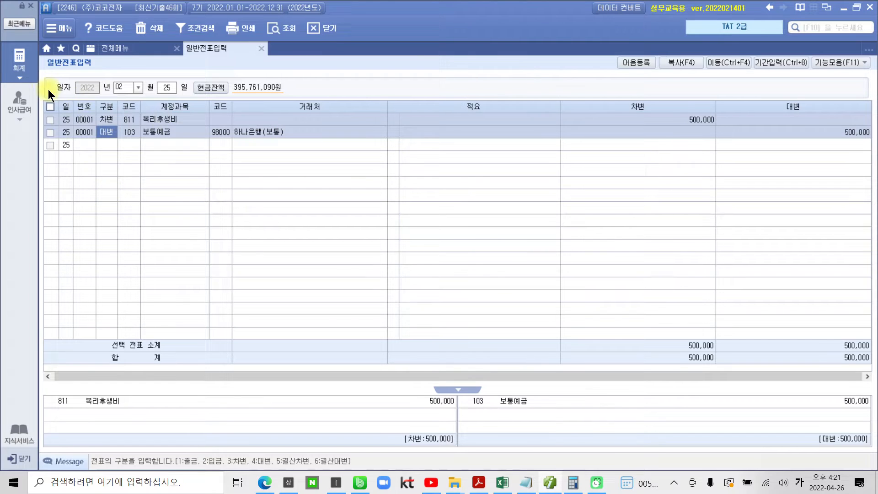
Open 경비등의송금명세서 and set the first row's 거래일자 to 2022-02-25
{"action": "left_click", "coordinate": [19, 62]}
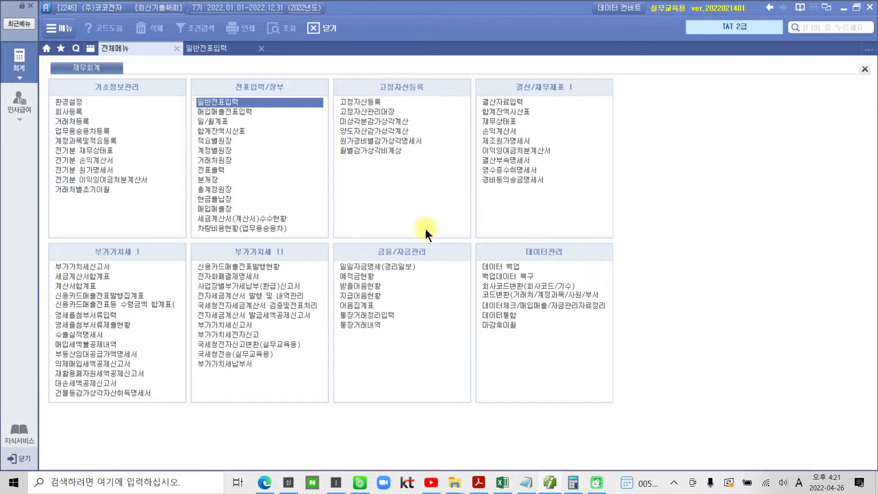
{"action": "left_click_drag", "start_coordinate": [473, 173], "coordinate": [576, 191]}
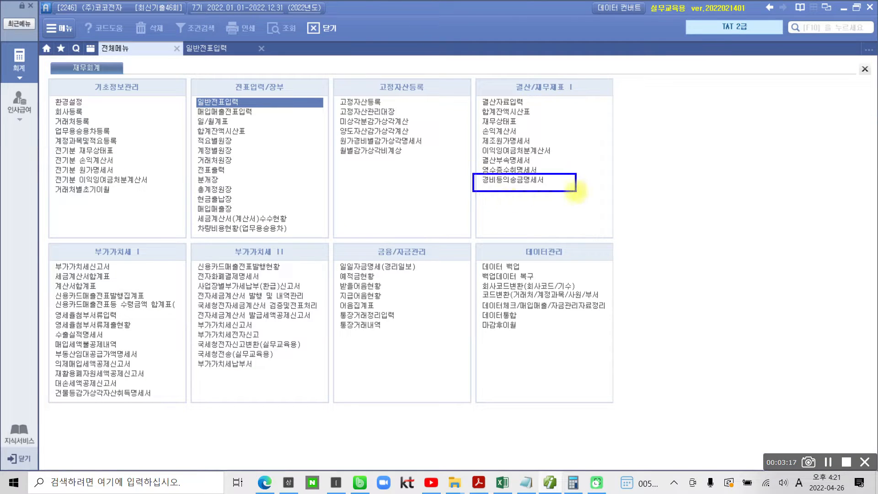
{"action": "left_click", "coordinate": [533, 182]}
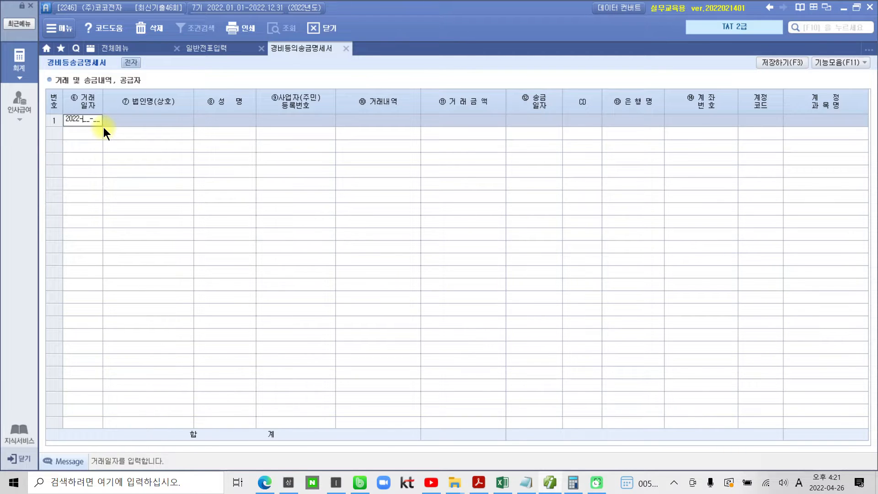
{"action": "type", "text": "25"}
{"action": "key", "text": "Return"}
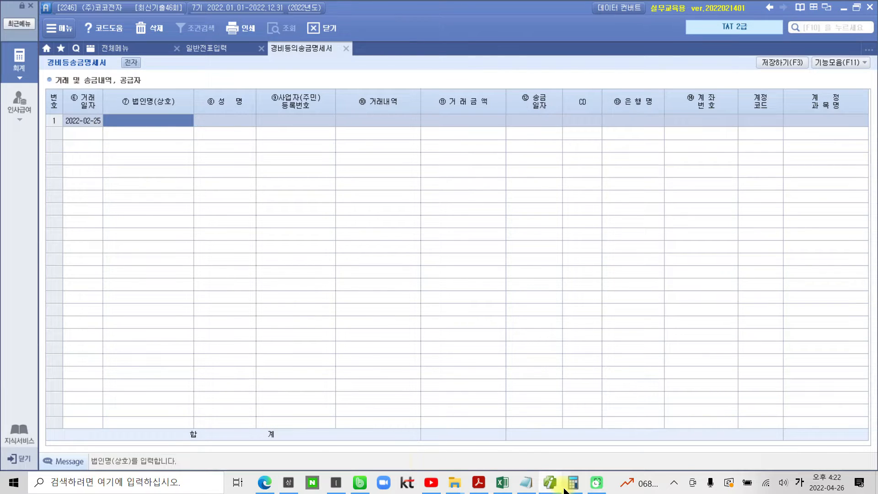
Check the payee in the PDF's 이체확인증 and enter the supplier's name in both 법인명(상호) and 성명
{"action": "left_click", "coordinate": [547, 488]}
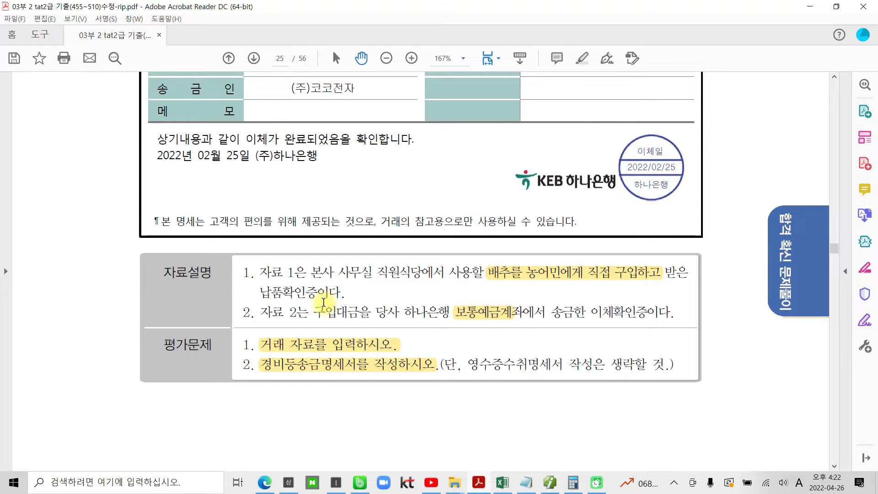
{"action": "scroll", "coordinate": [325, 300], "scroll_direction": "up", "scroll_amount": 3}
{"action": "scroll", "coordinate": [323, 302], "scroll_direction": "up", "scroll_amount": 1}
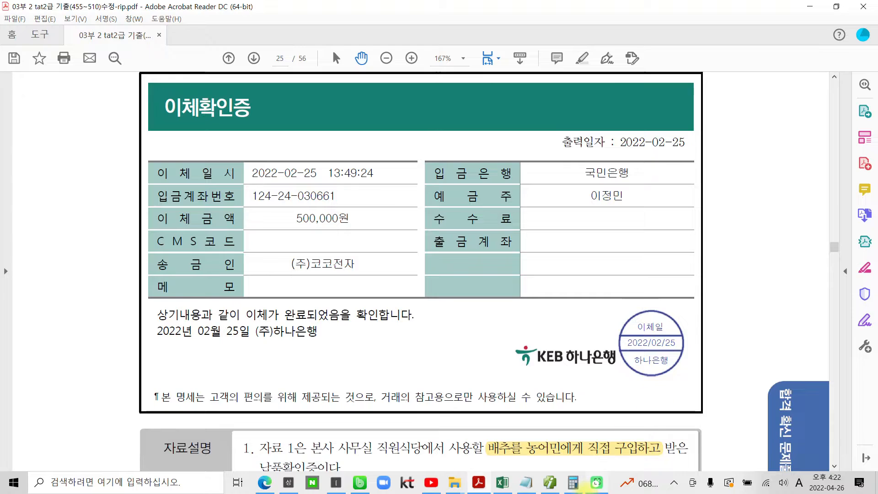
{"action": "left_click", "coordinate": [549, 482]}
{"action": "type", "text": "시고ㅂ"}
{"action": "key", "text": "BackSpace"}
{"action": "key", "text": "BackSpace"}
{"action": "key", "text": "BackSpace"}
{"action": "type", "text": "비정"}
{"action": "type", "text": "민"}
{"action": "key", "text": "Return"}
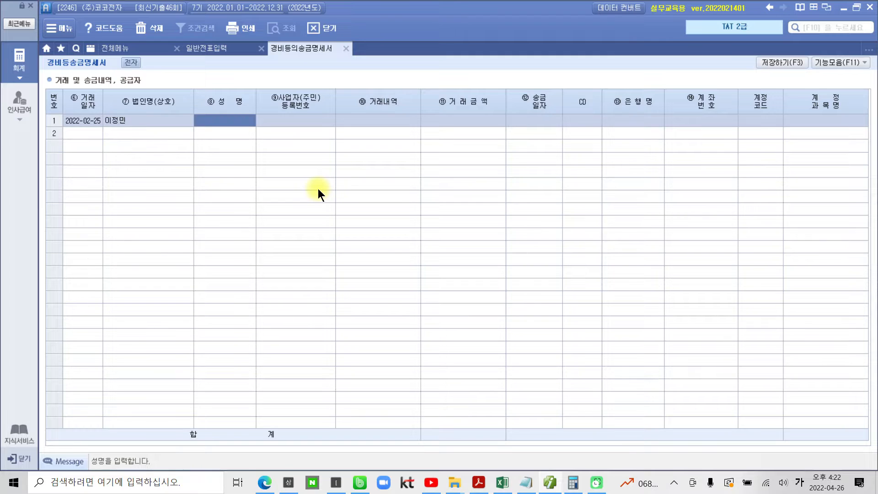
{"action": "type", "text": "이정민"}
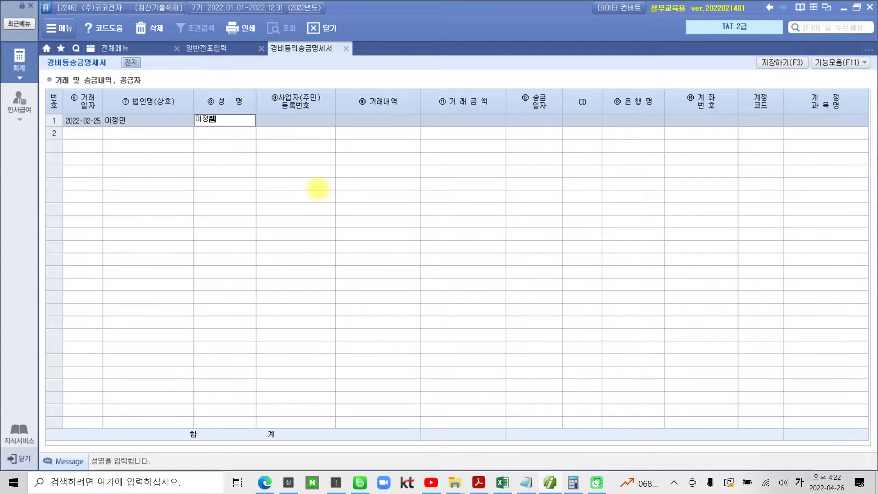
{"action": "key", "text": "Return"}
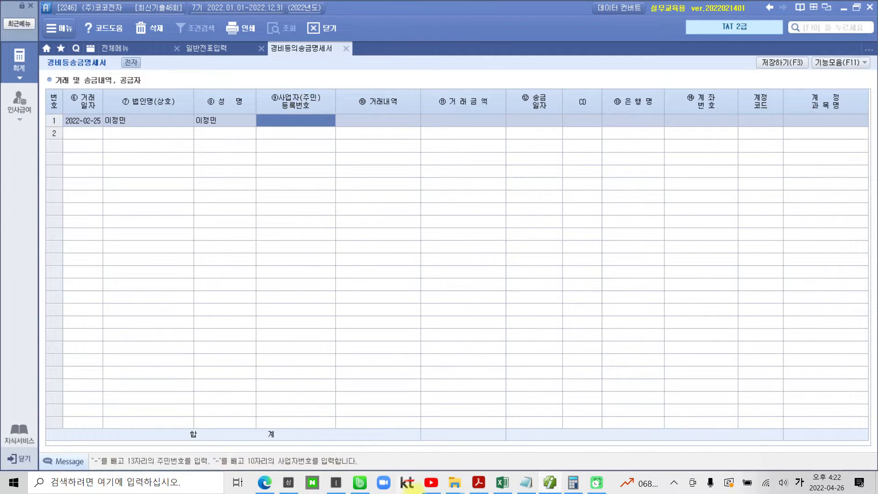
Look up the supplier's resident registration number in the PDF's 납품확인증 and enter it in 사업자(주민)등록번호
{"action": "key", "text": "alt+Tab"}
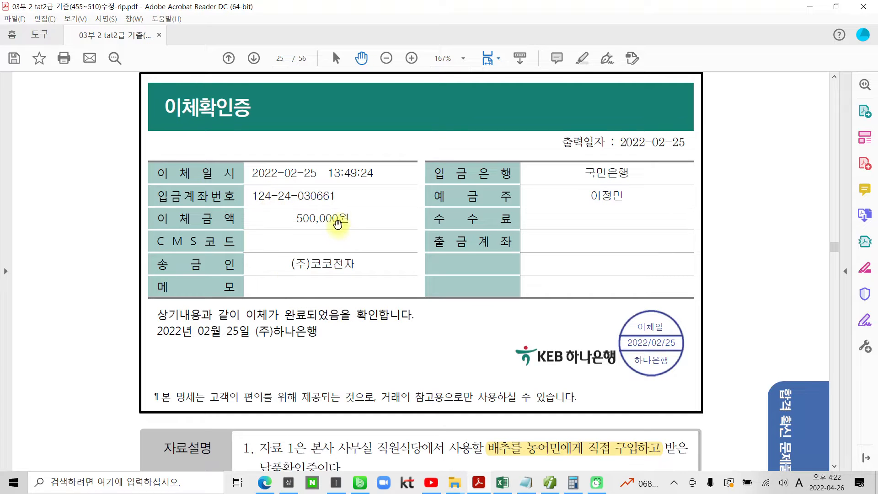
{"action": "scroll", "coordinate": [354, 240], "scroll_direction": "up", "scroll_amount": 2}
{"action": "scroll", "coordinate": [354, 240], "scroll_direction": "up", "scroll_amount": 11}
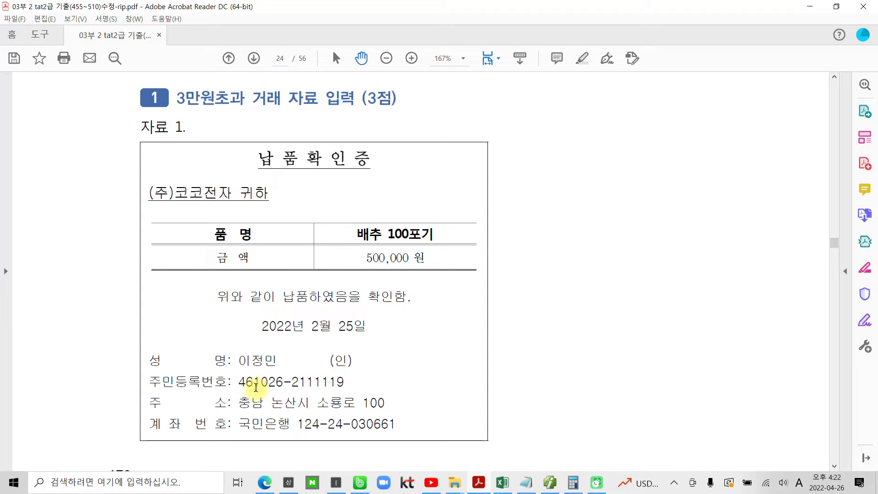
{"action": "left_click", "coordinate": [550, 482]}
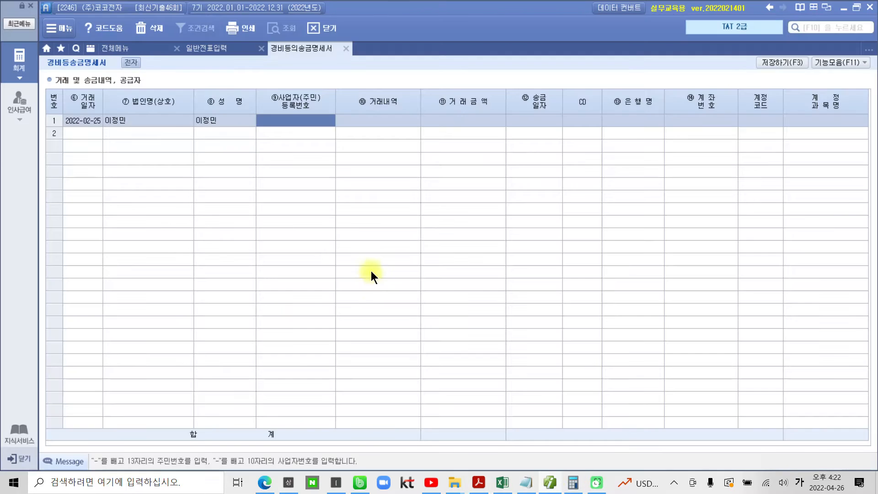
{"action": "type", "text": "461026"}
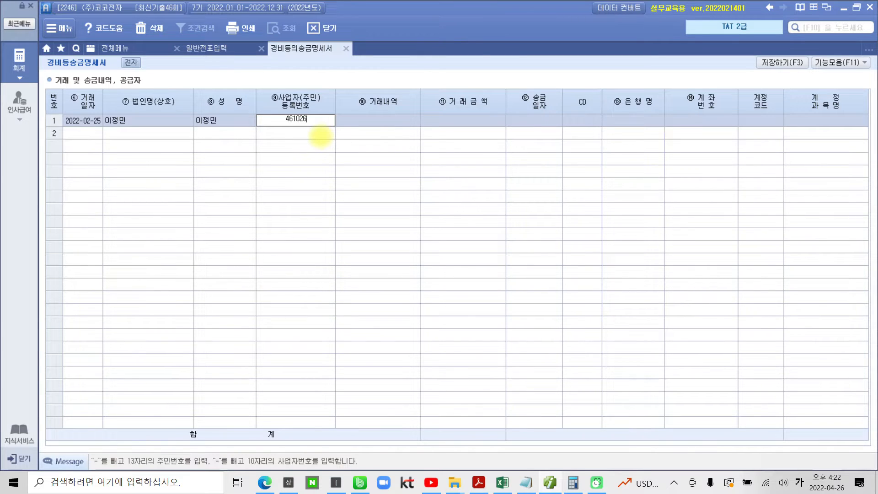
{"action": "type", "text": "-2111119"}
{"action": "key", "text": "Return"}
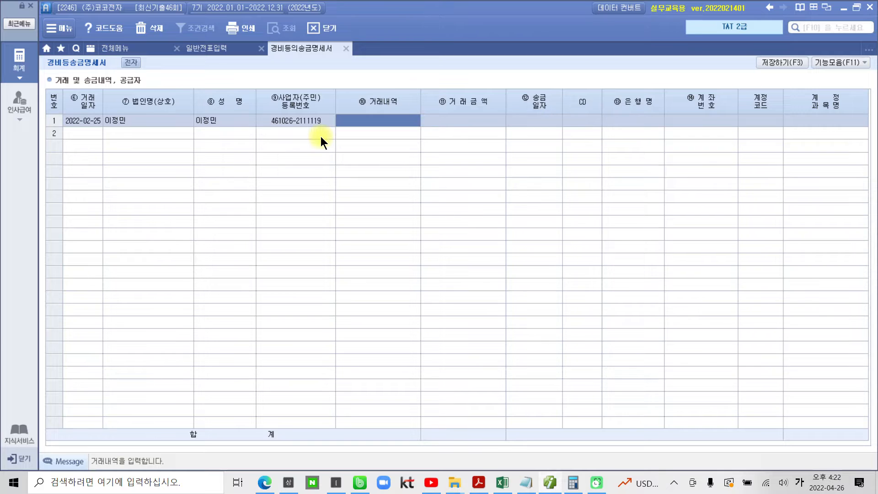
Enter 배추구입 as the row's 거래내역 and 500,000 as its 거래금액
{"action": "type", "text": "배추"}
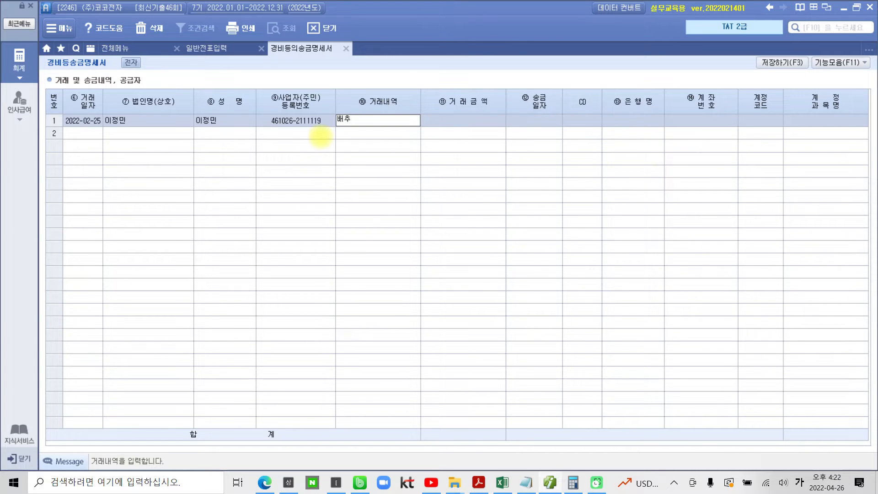
{"action": "type", "text": "구입"}
{"action": "key", "text": "Return"}
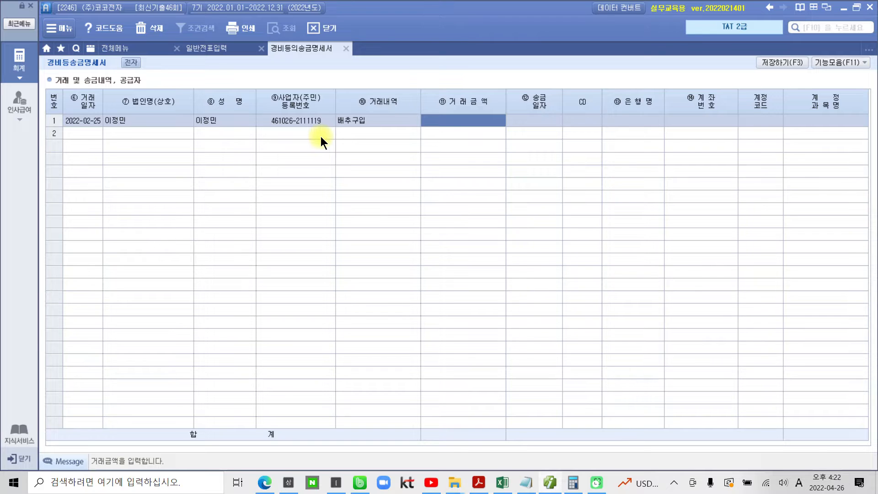
{"action": "type", "text": "500,000"}
{"action": "key", "text": "Return"}
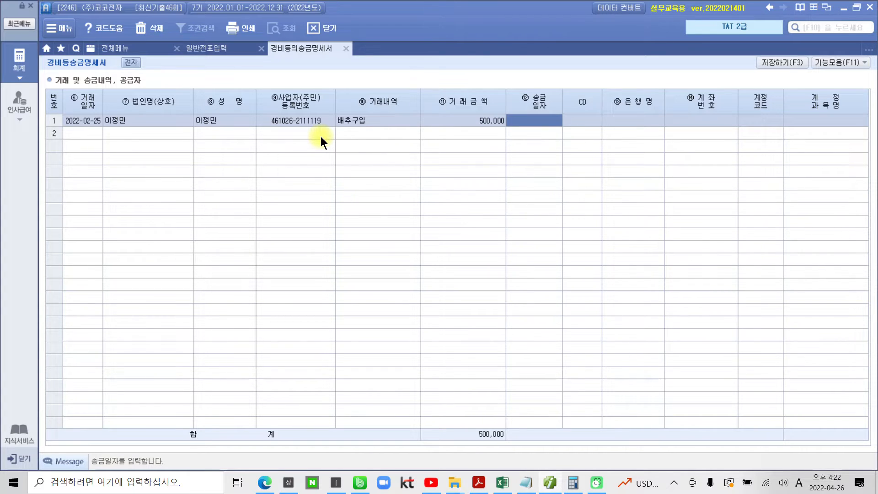
Set the 송금일자 to 2022-02-25 and choose 국민은행 (004) as the receiving bank through the bank code lookup
{"action": "type", "text": "2022-"}
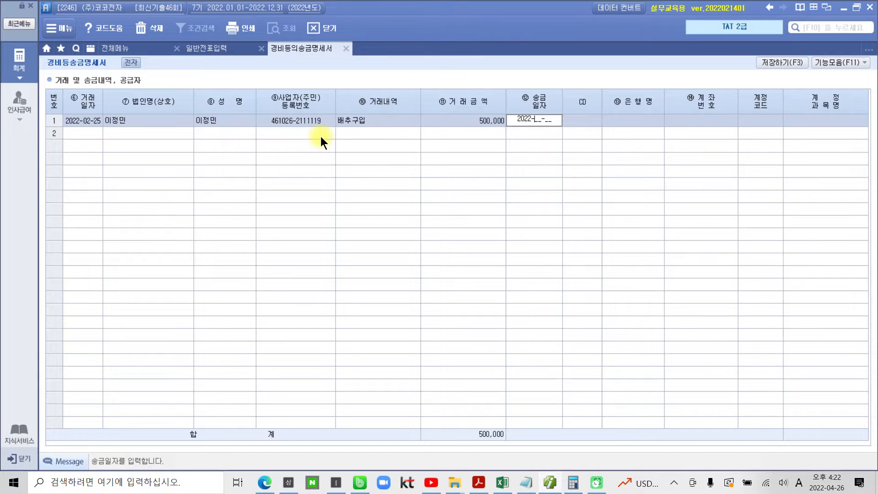
{"action": "type", "text": "02-25"}
{"action": "key", "text": "Return"}
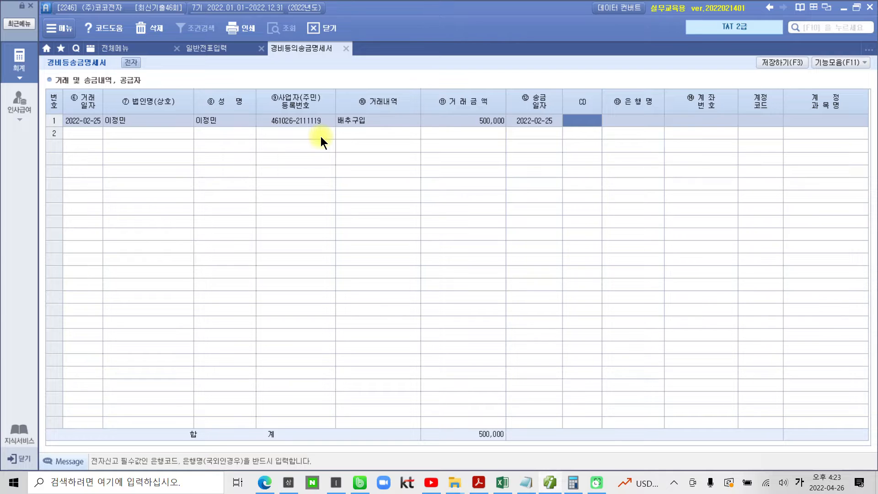
{"action": "key", "text": "F2"}
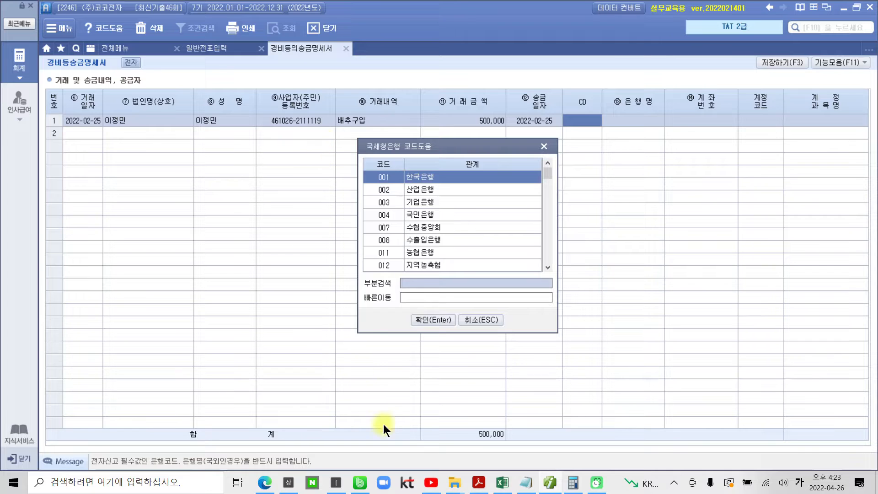
{"action": "type", "text": "국민"}
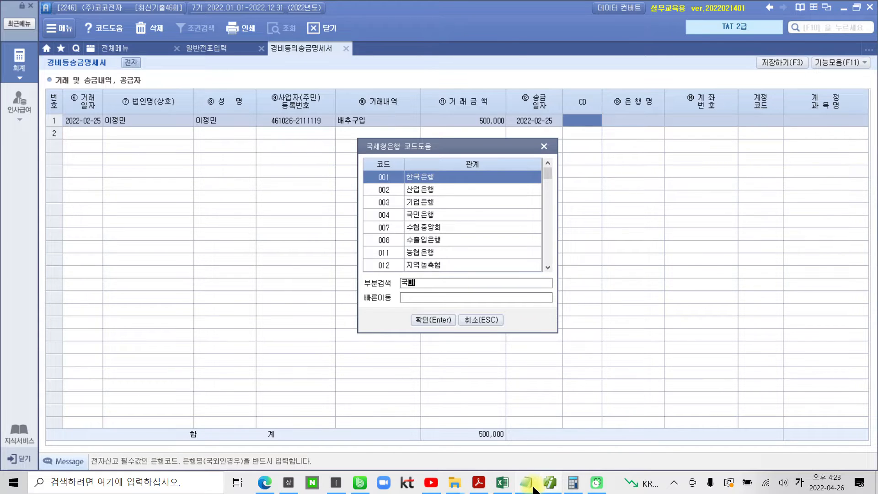
{"action": "key", "text": "Return"}
{"action": "key", "text": "Return"}
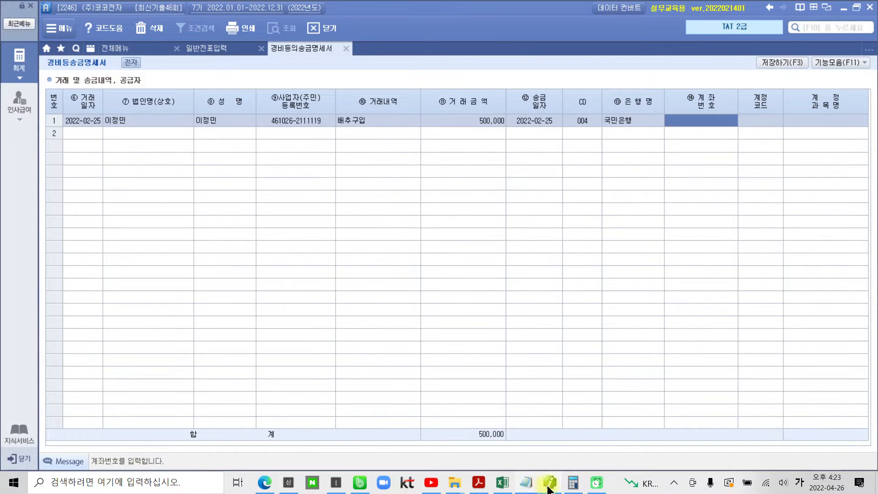
Copy the receiving account number from the PDF's 이체확인증 into the 계좌번호 field of the 경비등송금명세서 row in Smart A
{"action": "left_click", "coordinate": [484, 488]}
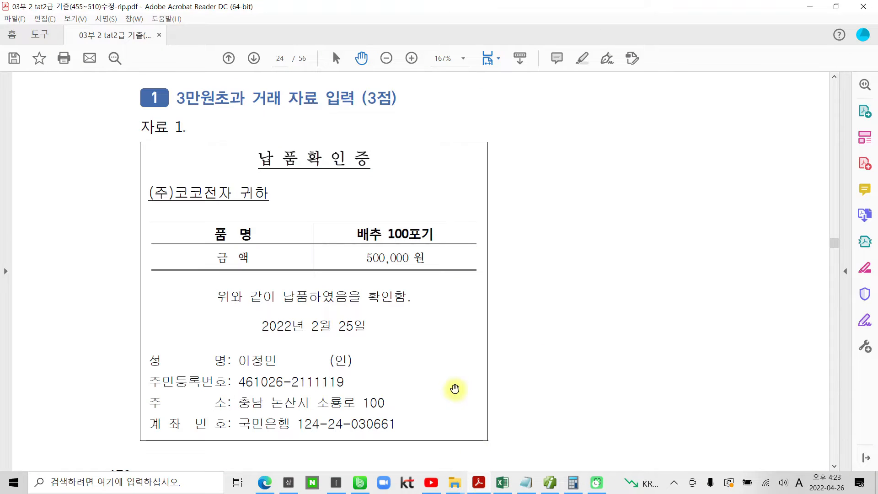
{"action": "scroll", "coordinate": [455, 390], "scroll_direction": "down", "scroll_amount": 8}
{"action": "scroll", "coordinate": [455, 391], "scroll_direction": "down", "scroll_amount": 5}
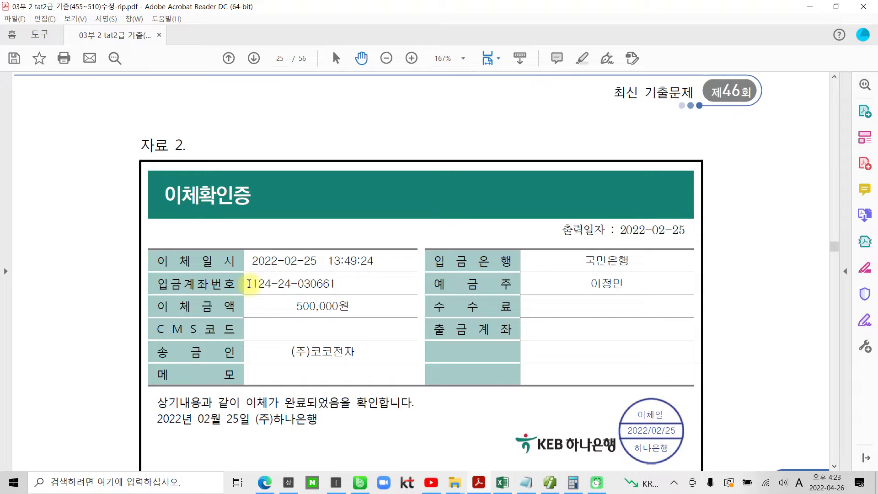
{"action": "left_click_drag", "start_coordinate": [251, 284], "coordinate": [338, 285]}
{"action": "key", "text": "ctrl+c"}
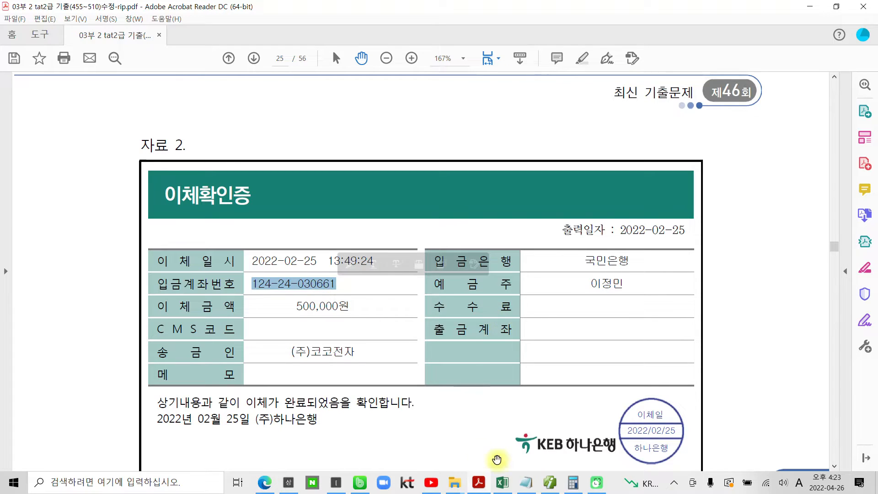
{"action": "mouse_move", "coordinate": [550, 482]}
{"action": "left_click", "coordinate": [556, 421]}
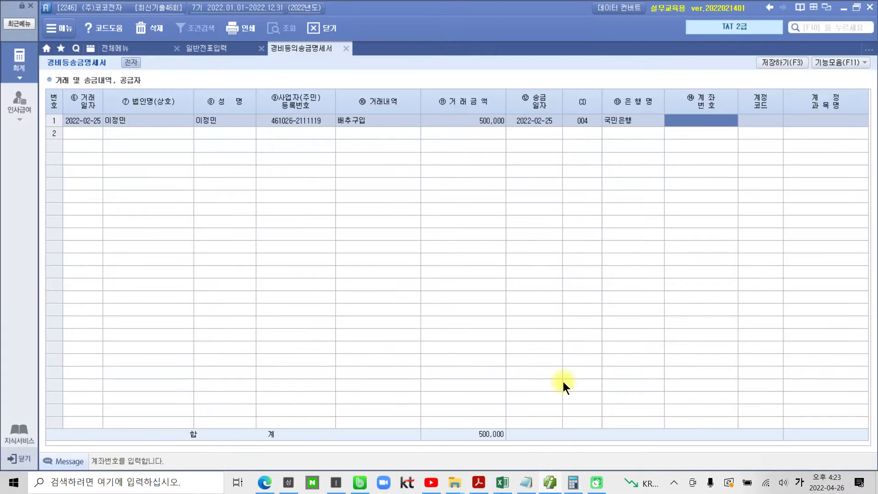
{"action": "key", "text": "ctrl+v"}
{"action": "key", "text": "Return"}
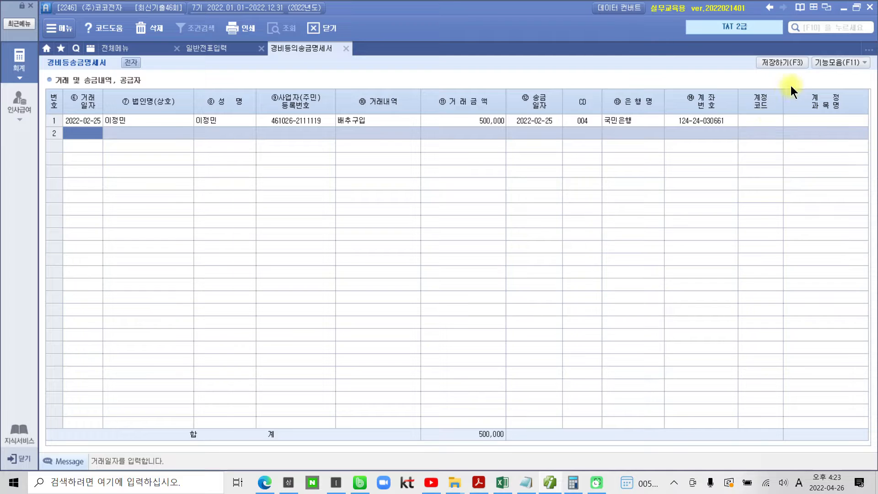
Save the completed 경비등송금명세서 and acknowledge the save
{"action": "left_click", "coordinate": [780, 62]}
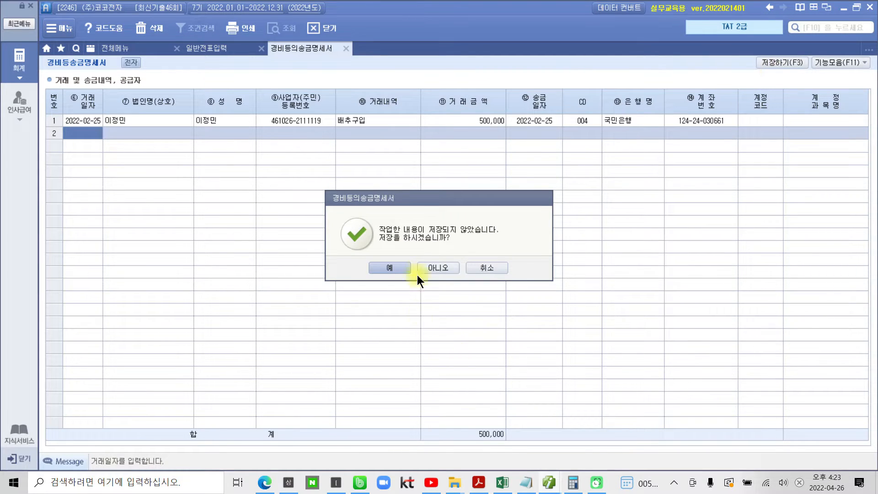
{"action": "left_click", "coordinate": [390, 266]}
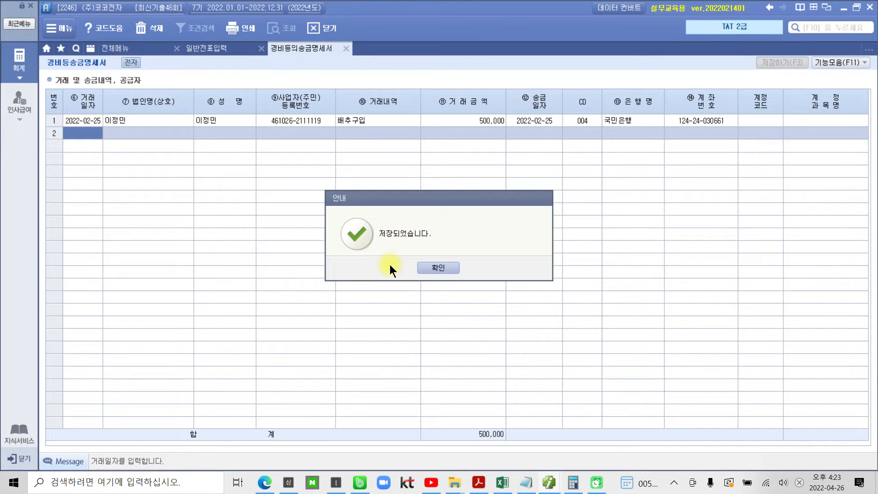
{"action": "left_click", "coordinate": [424, 269]}
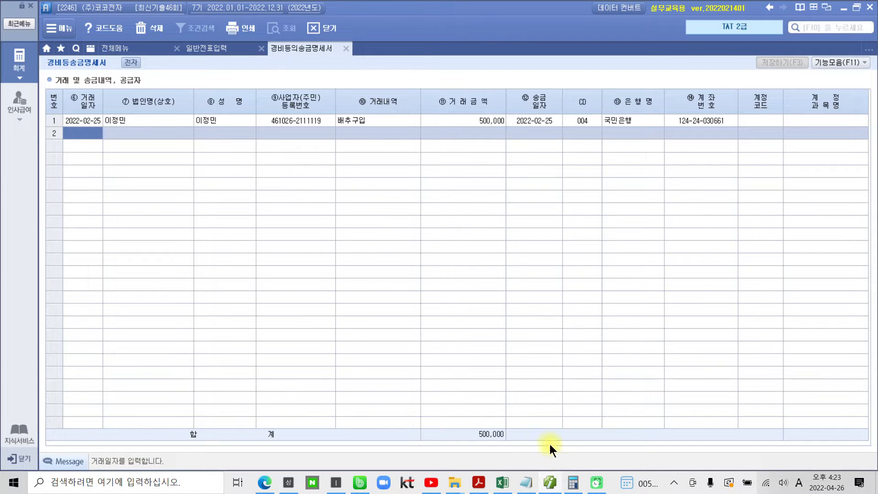
Review the first question's 평가문제 in the PDF and read on through question 2, 약속어음 수취거래, to its 자료설명 and 평가문제
{"action": "left_click", "coordinate": [550, 480]}
{"action": "scroll", "coordinate": [337, 362], "scroll_direction": "down", "scroll_amount": 5}
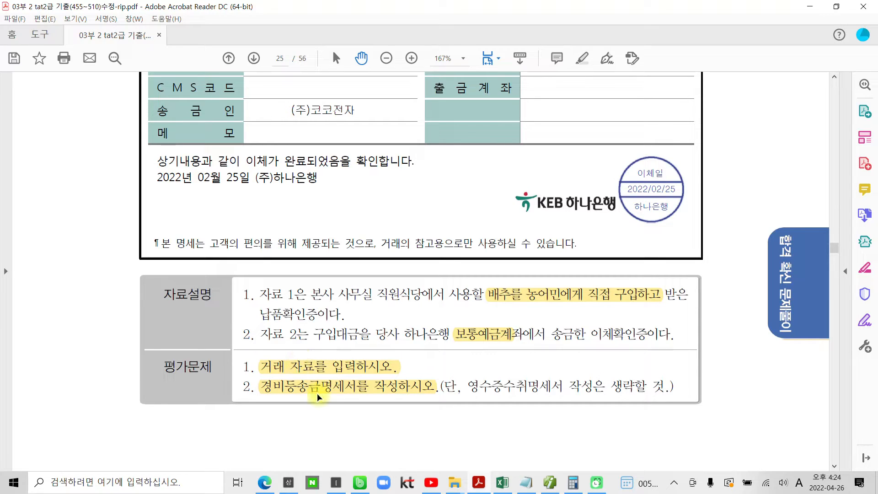
{"action": "scroll", "coordinate": [215, 303], "scroll_direction": "up", "scroll_amount": 4}
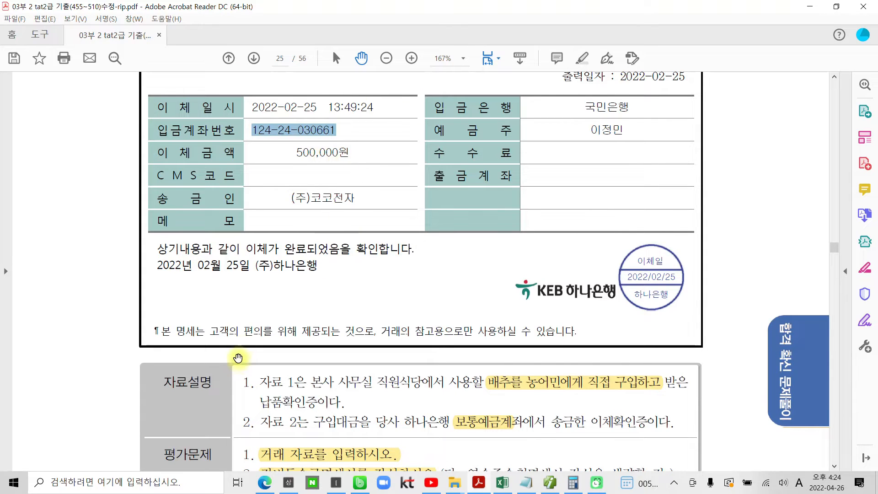
{"action": "scroll", "coordinate": [242, 358], "scroll_direction": "down", "scroll_amount": 10}
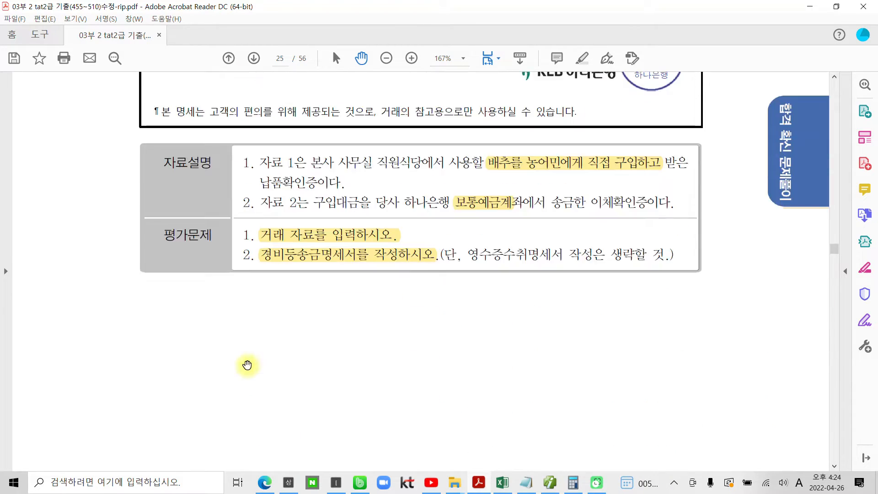
{"action": "scroll", "coordinate": [247, 364], "scroll_direction": "down", "scroll_amount": 15}
{"action": "scroll", "coordinate": [247, 365], "scroll_direction": "down", "scroll_amount": 18}
{"action": "scroll", "coordinate": [247, 365], "scroll_direction": "down", "scroll_amount": 16}
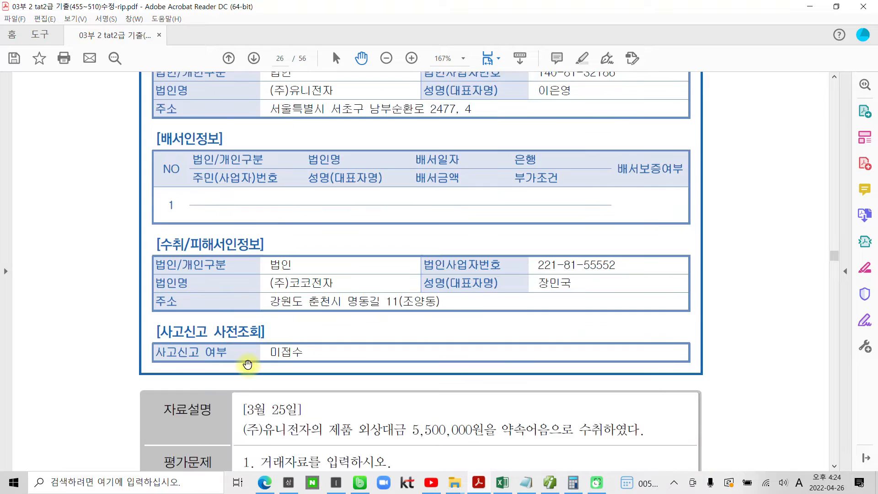
{"action": "scroll", "coordinate": [247, 365], "scroll_direction": "down", "scroll_amount": 7}
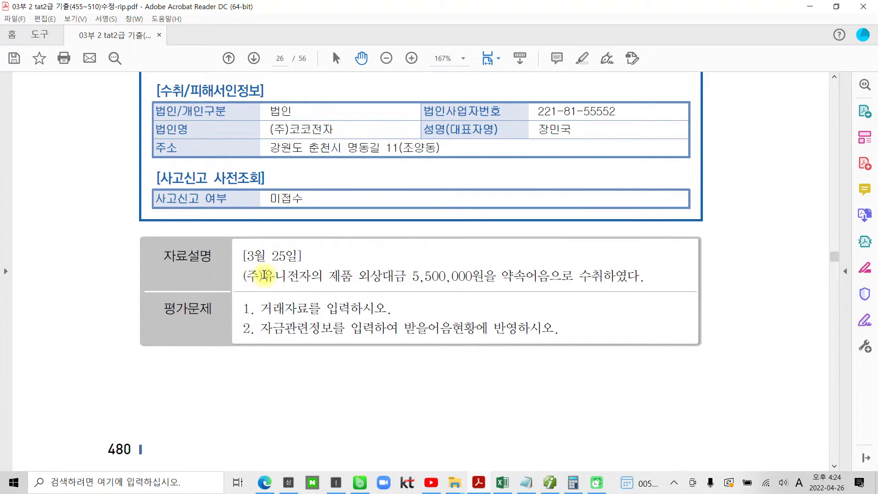
Highlight "5,500,000원을 약속어음으로 수취하였다" in question 2's 자료설명 and "거래자료를 입력하시오" in its 평가문제
{"action": "left_click_drag", "start_coordinate": [412, 275], "coordinate": [620, 274]}
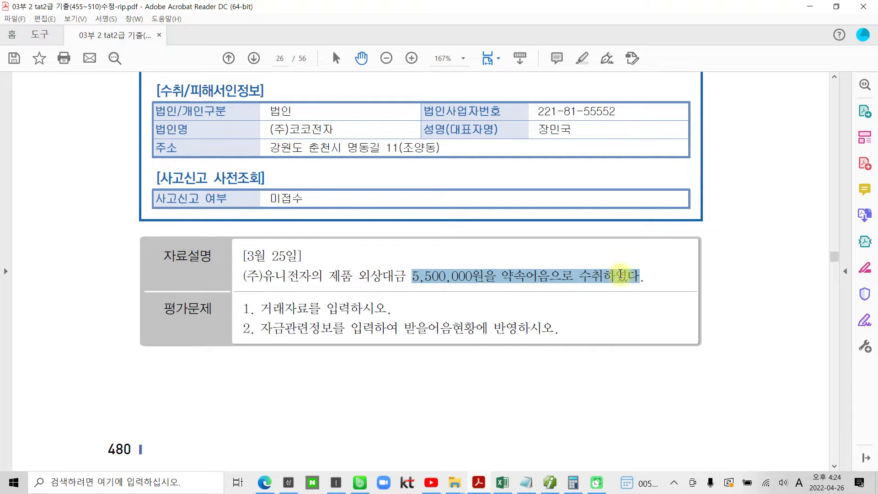
{"action": "right_click", "coordinate": [600, 277]}
{"action": "left_click", "coordinate": [629, 368]}
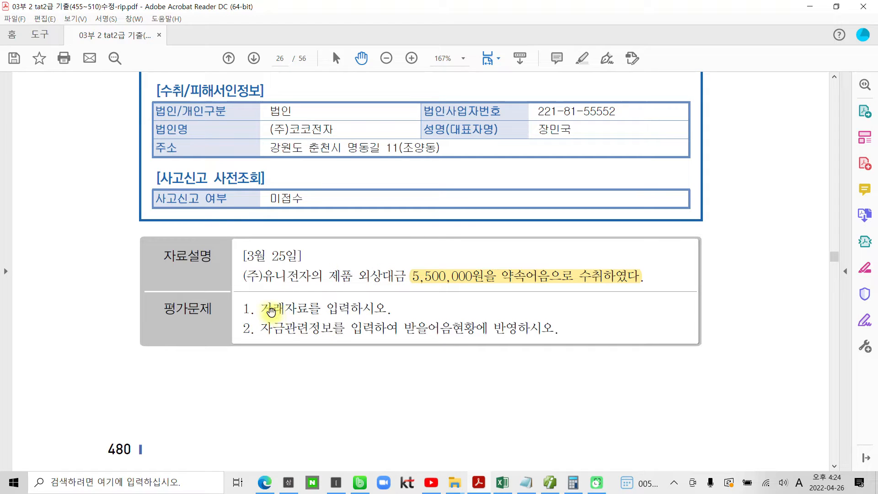
{"action": "left_click_drag", "start_coordinate": [267, 309], "coordinate": [345, 309]}
{"action": "right_click", "coordinate": [344, 309]}
{"action": "left_click", "coordinate": [389, 405]}
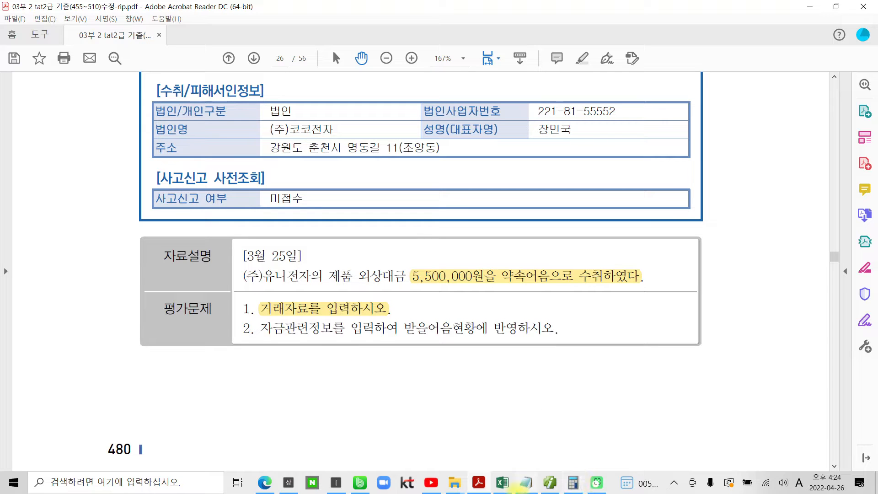
Go back to 일반전표입력 in Smart A and set the voucher date to March 25, 2022
{"action": "left_click", "coordinate": [549, 483]}
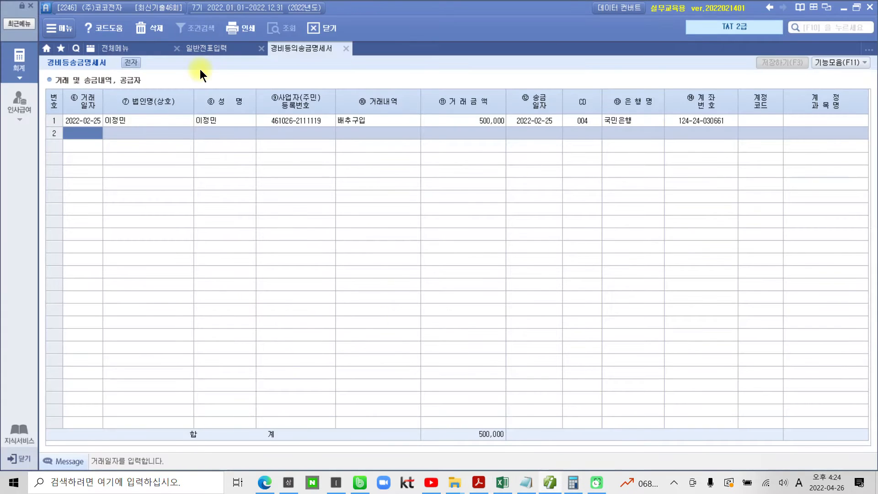
{"action": "left_click", "coordinate": [208, 46]}
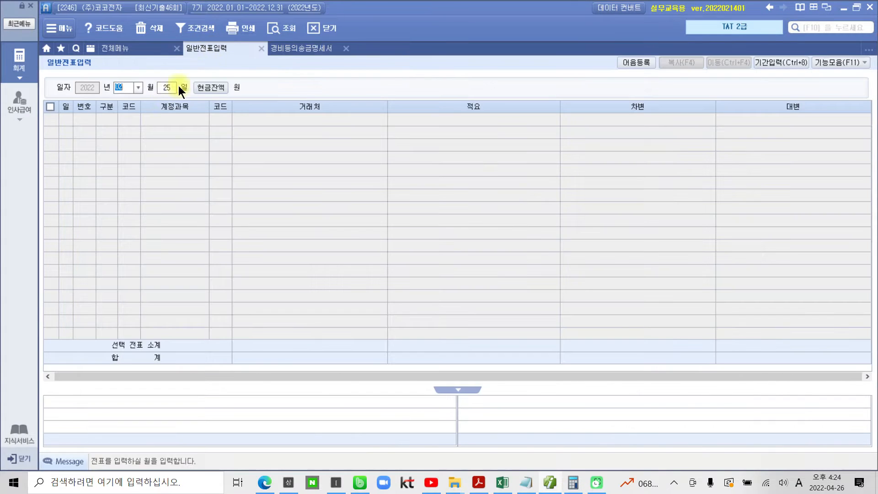
{"action": "left_click", "coordinate": [139, 87]}
{"action": "left_click", "coordinate": [126, 117]}
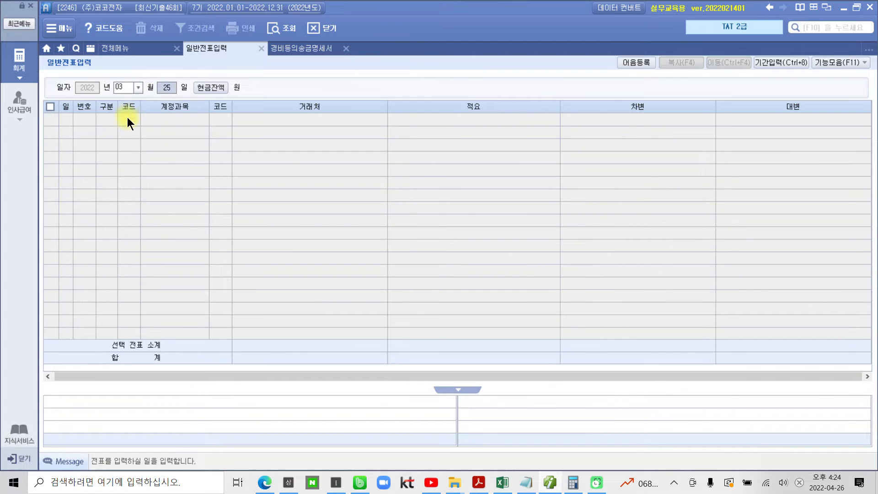
{"action": "key", "text": "Return"}
Enter a debit (차변) line for account 110 받을어음 with (주)유니전자 as 거래처 and an amount of 5,500,000
{"action": "type", "text": "3"}
{"action": "key", "text": "Return"}
{"action": "type", "text": "110"}
{"action": "key", "text": "Return"}
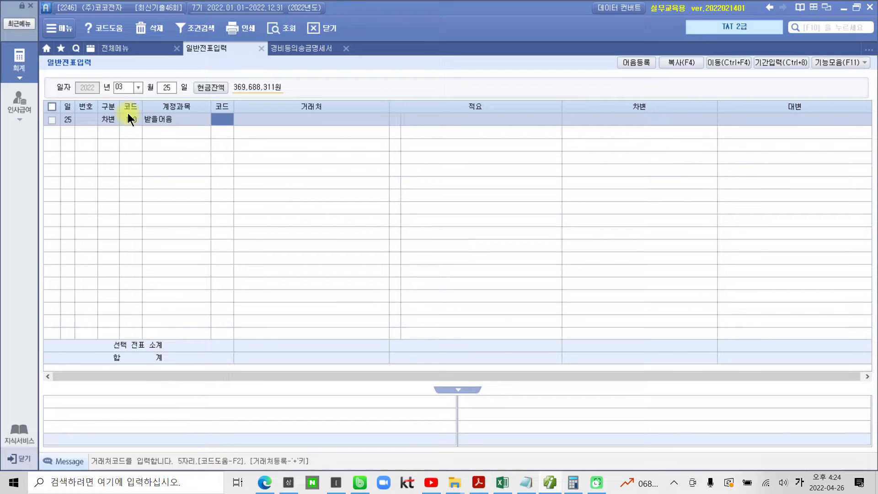
{"action": "type", "text": "04001"}
{"action": "key", "text": "Return"}
{"action": "key", "text": "Return"}
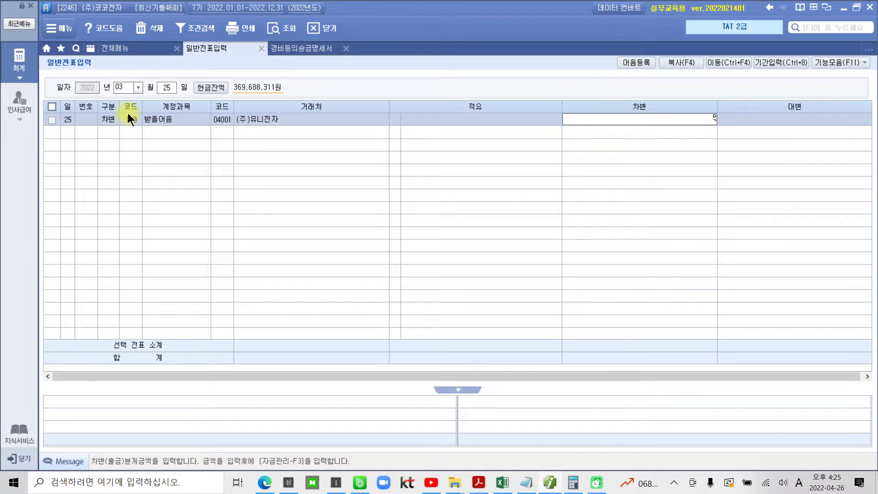
{"action": "type", "text": "5500000"}
{"action": "key", "text": "Return"}
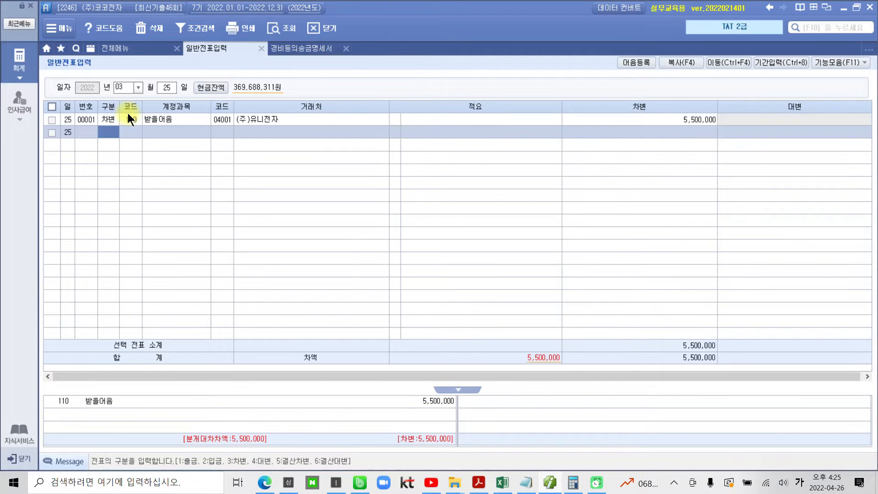
Add a credit (대변) line for account 108 외상매출금 with (주)유니전자 as 거래처 and an amount of 5,500
{"action": "type", "text": "4"}
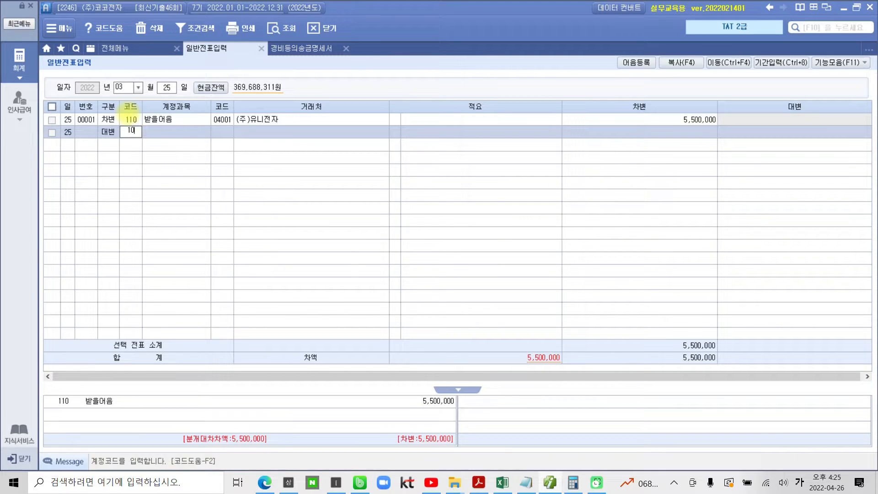
{"action": "key", "text": "Return"}
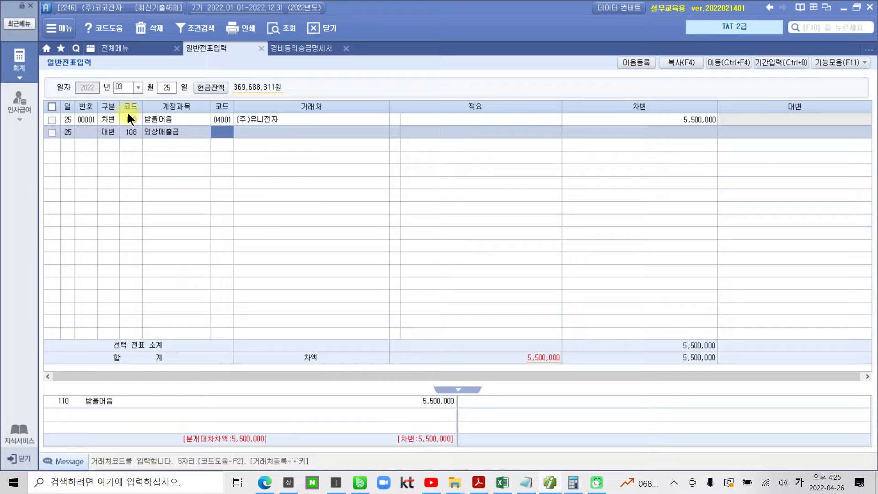
{"action": "type", "text": "04001"}
{"action": "key", "text": "Return"}
{"action": "key", "text": "Return"}
{"action": "key", "text": "Return"}
{"action": "type", "text": "5500"}
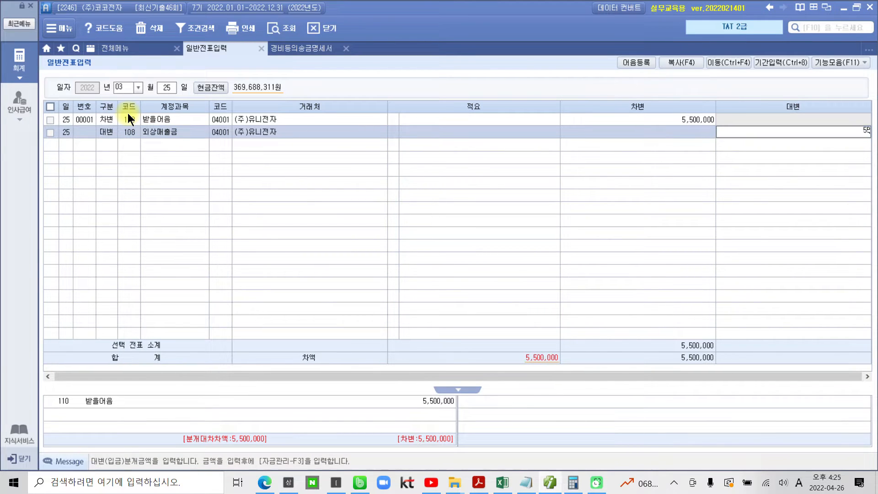
{"action": "key", "text": "Return"}
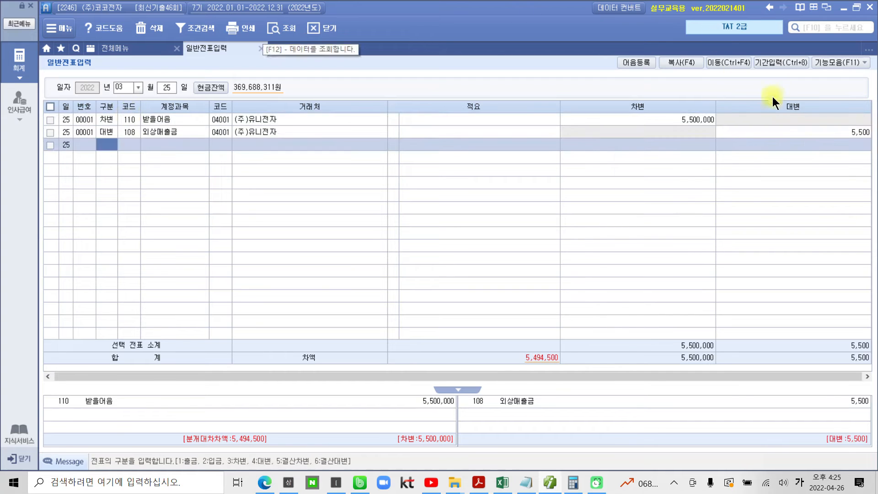
Correct the 외상매출금 line's credit amount to 5,500,000
{"action": "left_click", "coordinate": [777, 128]}
{"action": "type", "text": "5,500,000"}
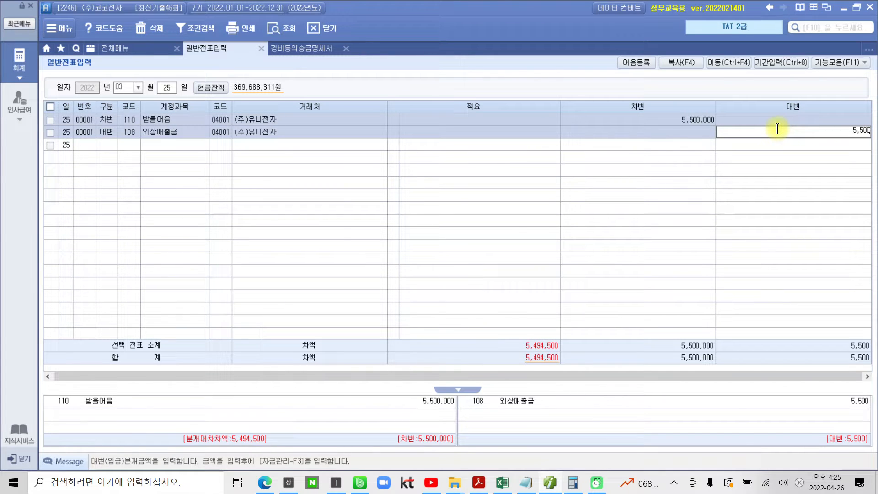
{"action": "key", "text": "Return"}
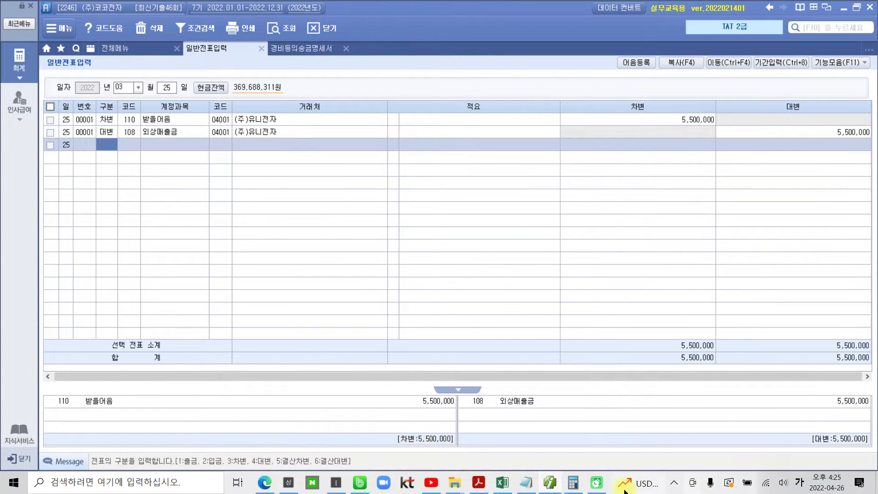
Switch to the exam PDF in Acrobat Reader and copy the 전자어음번호 from question 2's 받을전자어음상세
{"action": "left_click", "coordinate": [550, 483]}
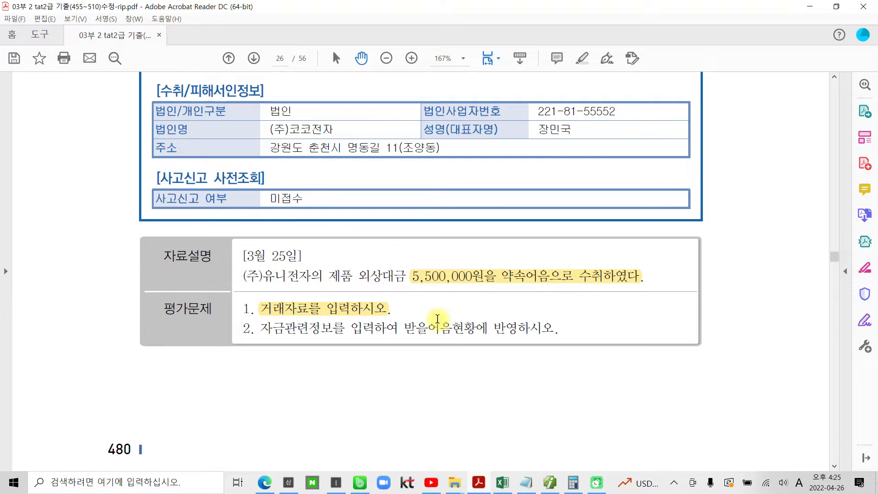
{"action": "scroll", "coordinate": [440, 319], "scroll_direction": "up", "scroll_amount": 5}
{"action": "scroll", "coordinate": [384, 298], "scroll_direction": "up", "scroll_amount": 5}
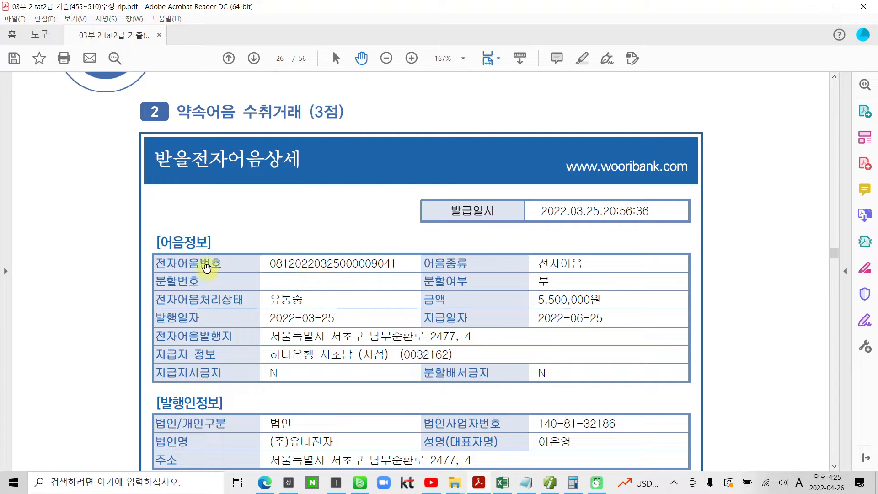
{"action": "scroll", "coordinate": [206, 267], "scroll_direction": "down", "scroll_amount": 1}
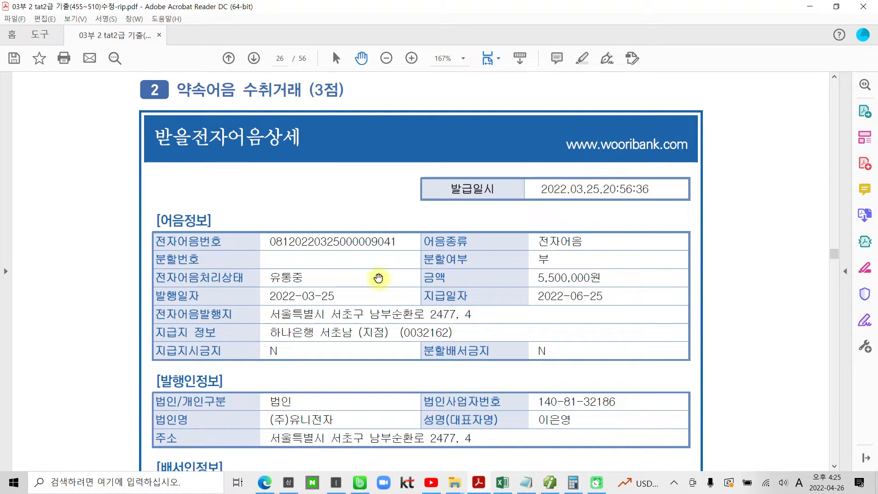
{"action": "scroll", "coordinate": [355, 259], "scroll_direction": "down", "scroll_amount": 3}
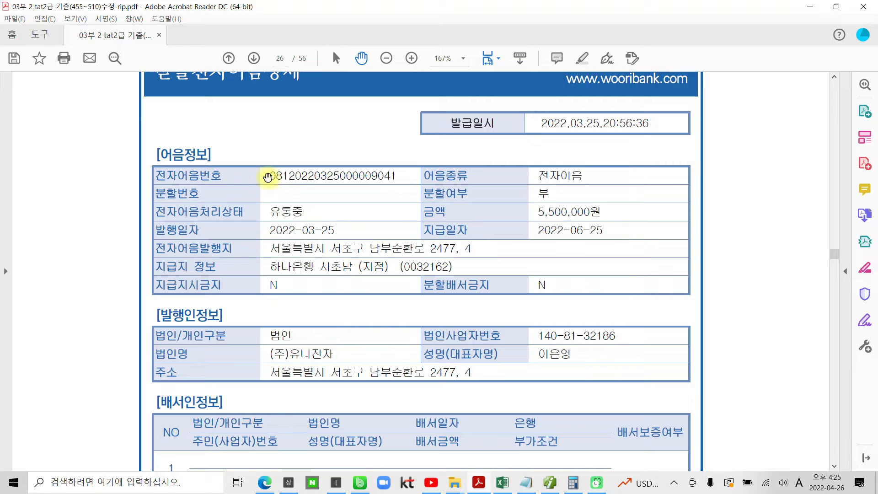
{"action": "left_click_drag", "start_coordinate": [269, 176], "coordinate": [395, 175]}
{"action": "right_click", "coordinate": [381, 176]}
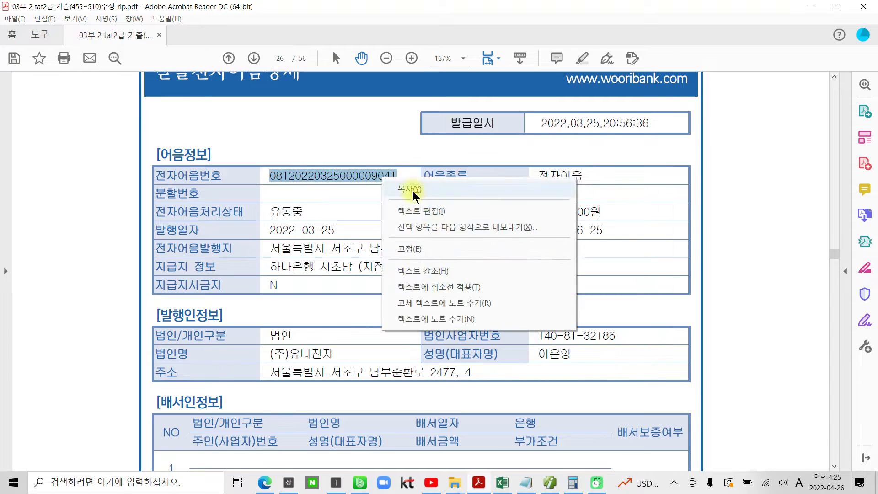
{"action": "left_click", "coordinate": [363, 200]}
{"action": "left_click", "coordinate": [398, 177]}
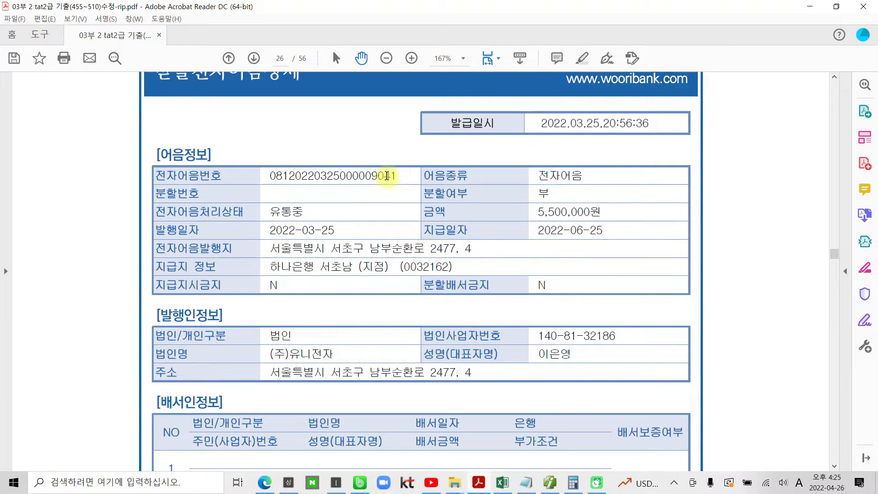
{"action": "left_click_drag", "start_coordinate": [398, 177], "coordinate": [266, 169]}
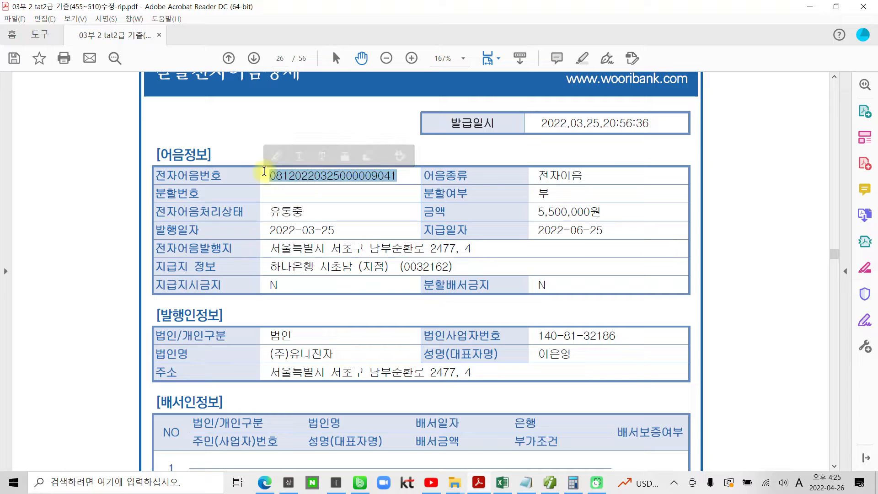
Return to Smart A, open 자금관리 for the 받을어음 debit line, set 어음종류 to 6 전자 and paste the copied number as 어음번호
{"action": "left_click", "coordinate": [549, 486]}
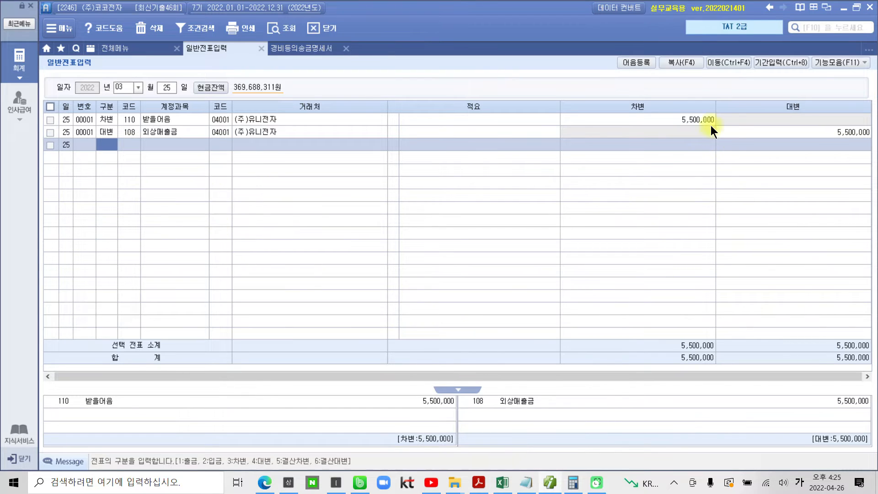
{"action": "left_click", "coordinate": [703, 122]}
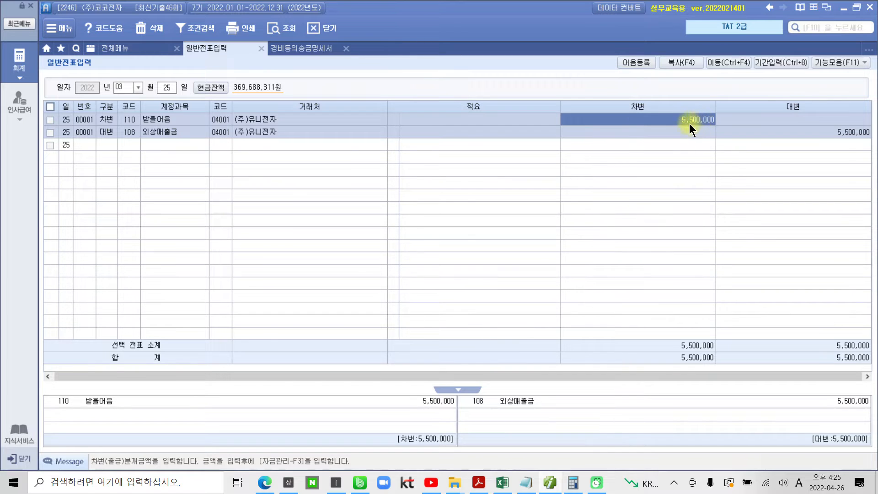
{"action": "key", "text": "Return"}
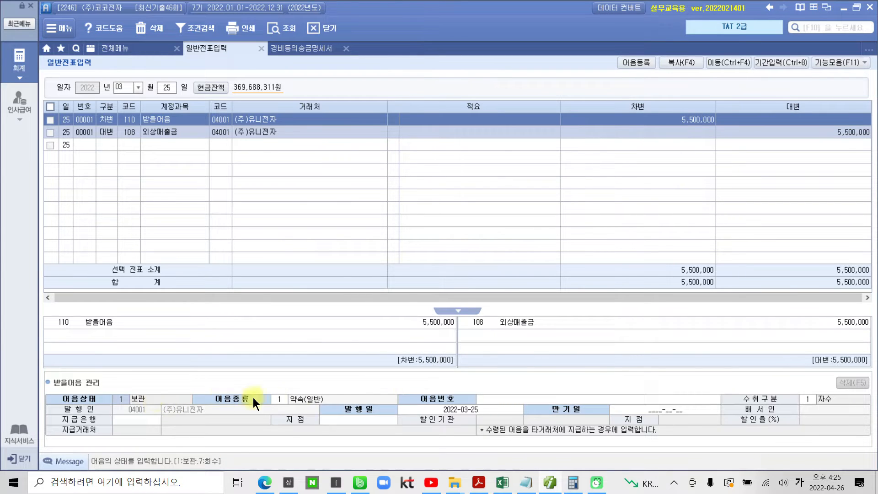
{"action": "left_click", "coordinate": [277, 397]}
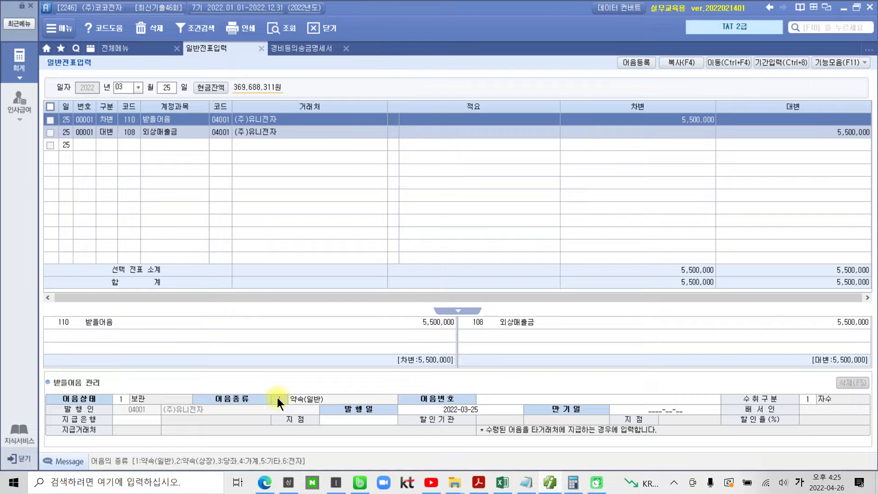
{"action": "type", "text": "6"}
{"action": "key", "text": "Return"}
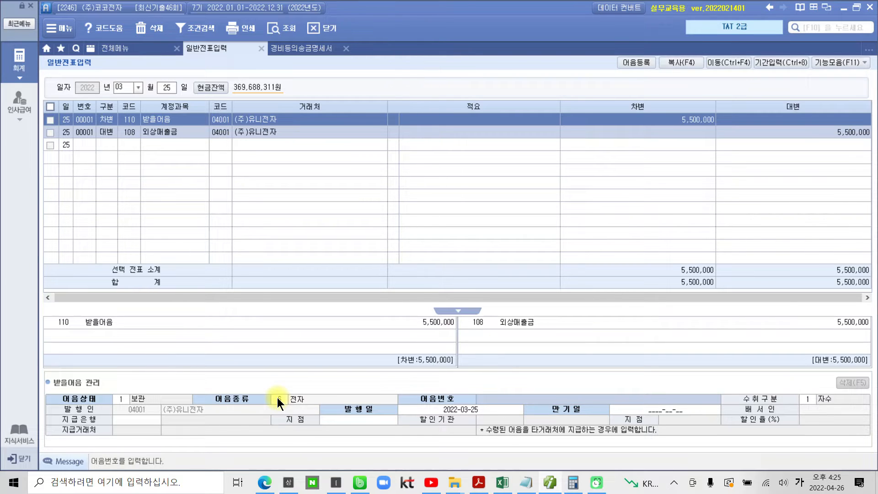
{"action": "key", "text": "ctrl+v"}
Check the note details in the PDF, then accept the 어음번호, 수취구분 1 자수 and 발행일 2022-03-25 in 받을어음 관리
{"action": "left_click", "coordinate": [550, 482]}
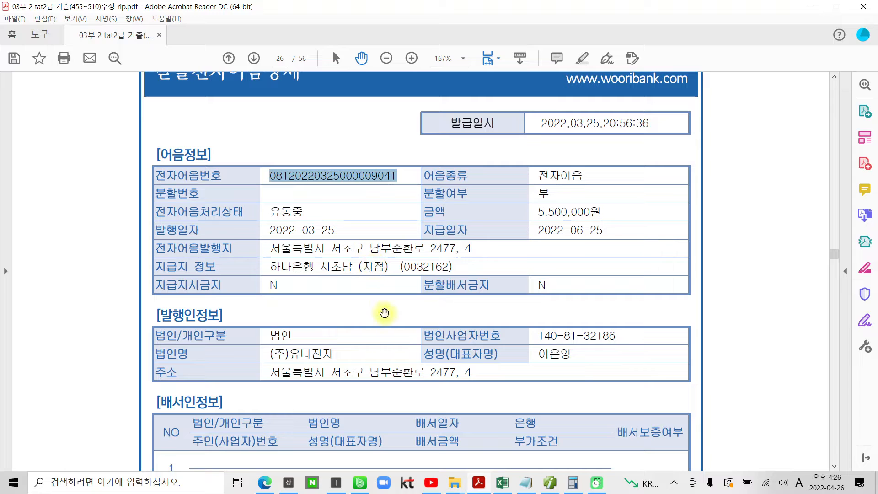
{"action": "left_click", "coordinate": [552, 486]}
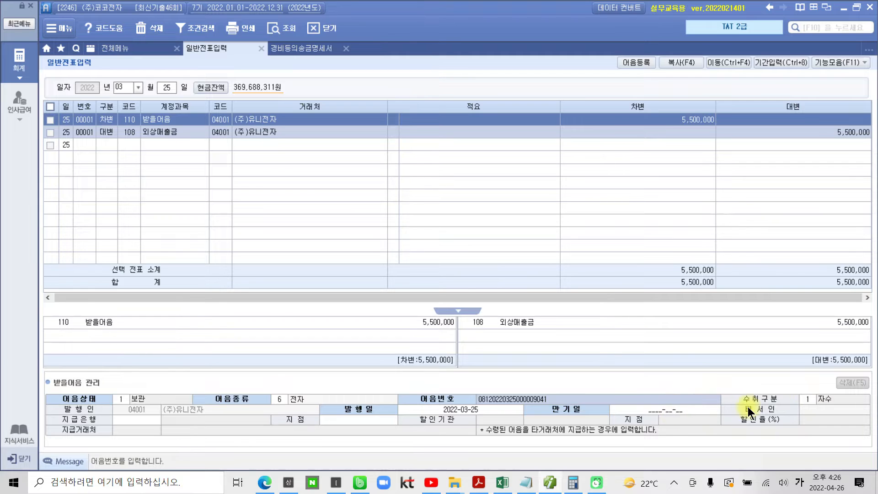
{"action": "key", "text": "Return"}
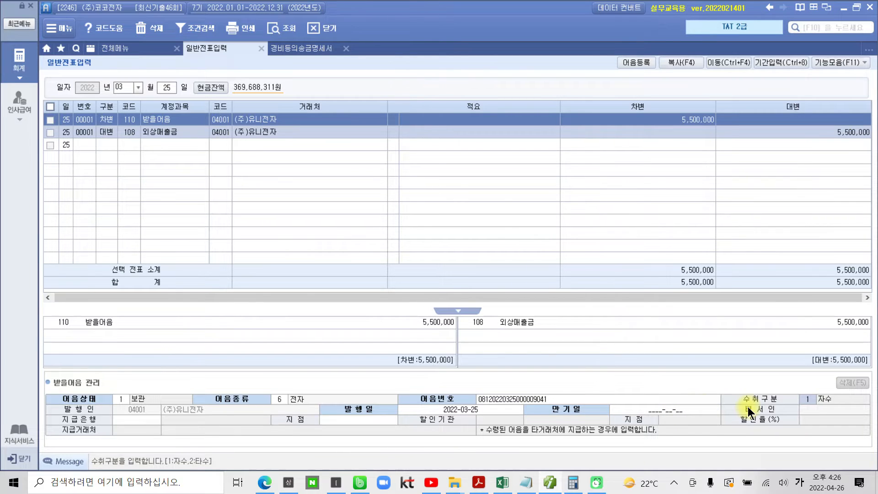
{"action": "key", "text": "Return"}
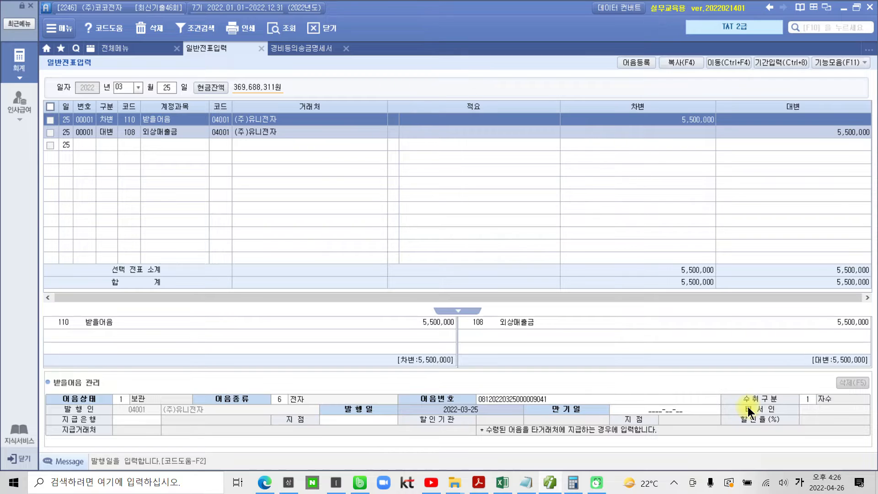
{"action": "key", "text": "Return"}
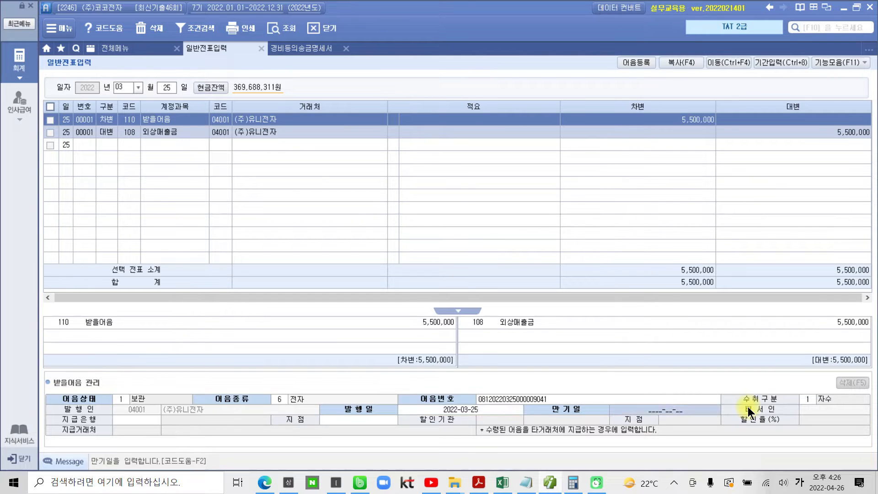
Look up the note's 지급일자 in the exam PDF and set the 만기일 in Smart A to 2022-06-25
{"action": "mouse_move", "coordinate": [541, 486]}
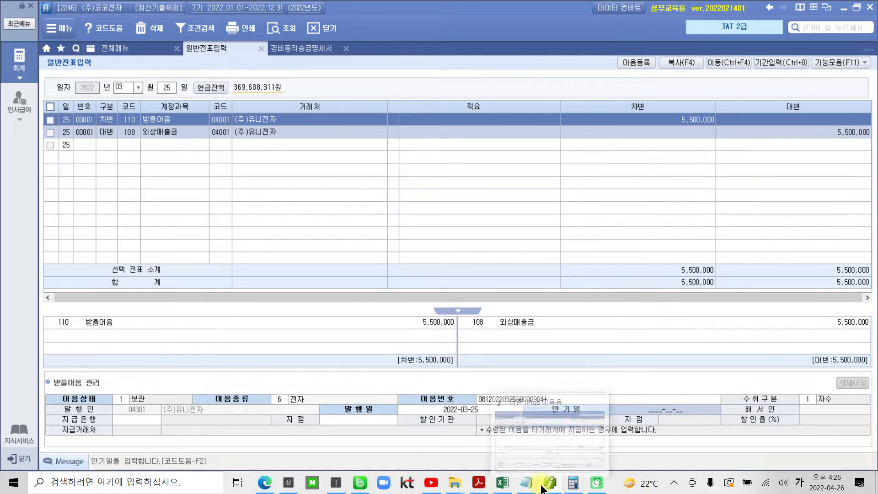
{"action": "left_click", "coordinate": [478, 483]}
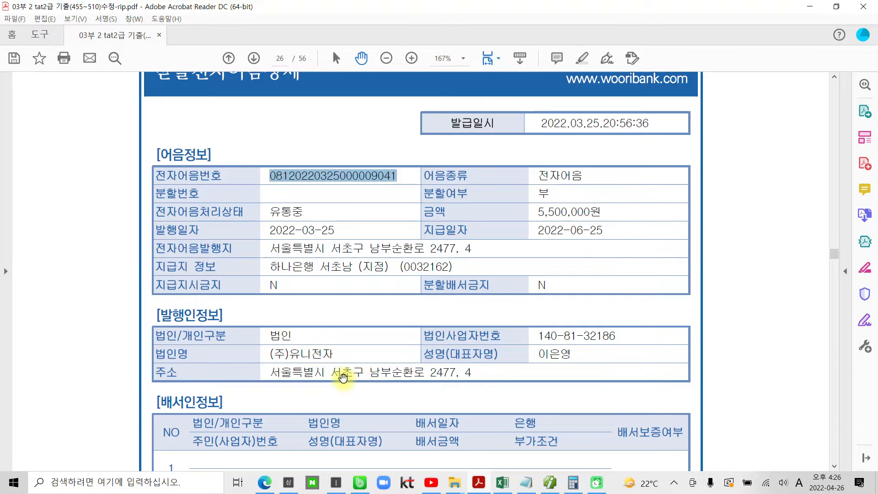
{"action": "scroll", "coordinate": [342, 374], "scroll_direction": "down", "scroll_amount": 5}
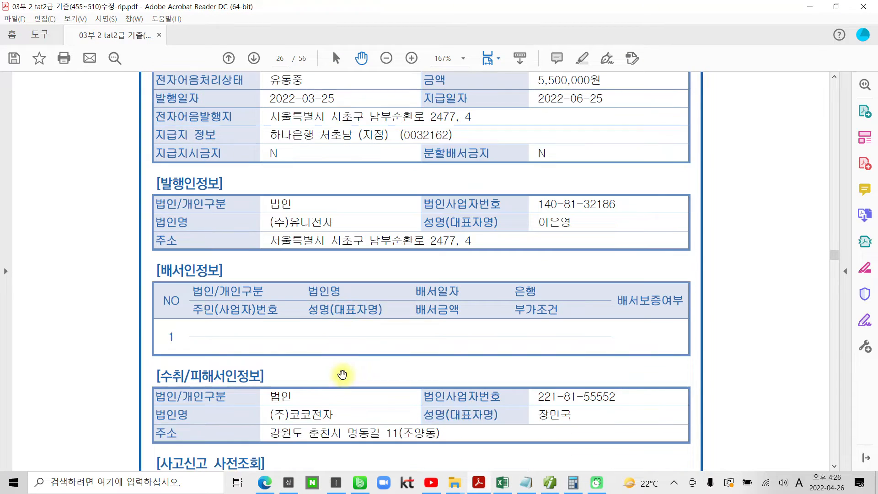
{"action": "scroll", "coordinate": [342, 374], "scroll_direction": "down", "scroll_amount": 3}
{"action": "scroll", "coordinate": [342, 374], "scroll_direction": "up", "scroll_amount": 7}
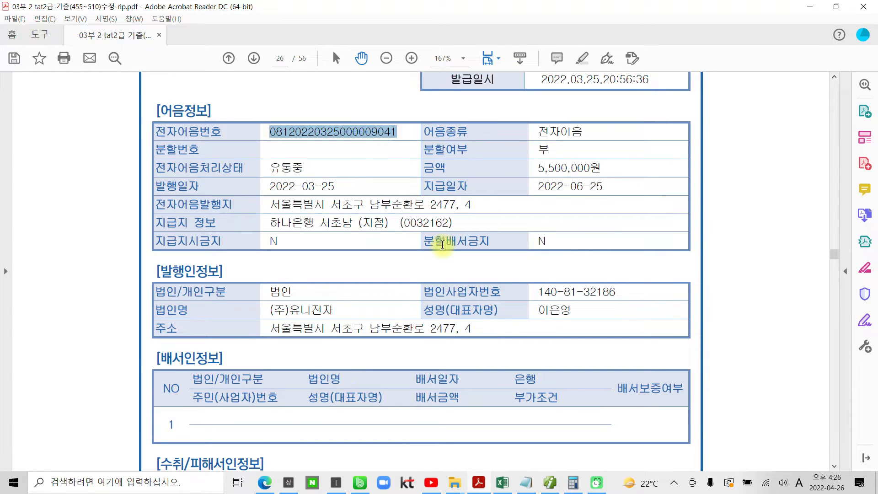
{"action": "left_click_drag", "start_coordinate": [513, 178], "coordinate": [645, 197]}
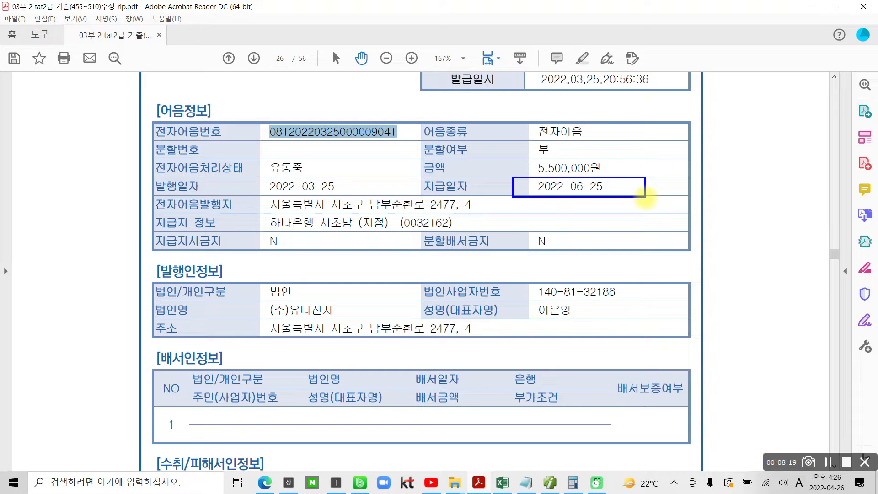
{"action": "key", "text": "Escape"}
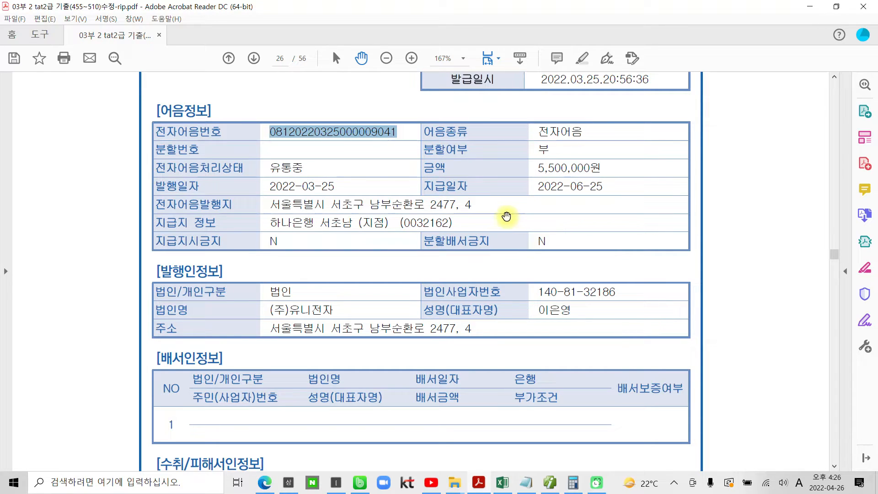
{"action": "left_click", "coordinate": [545, 488]}
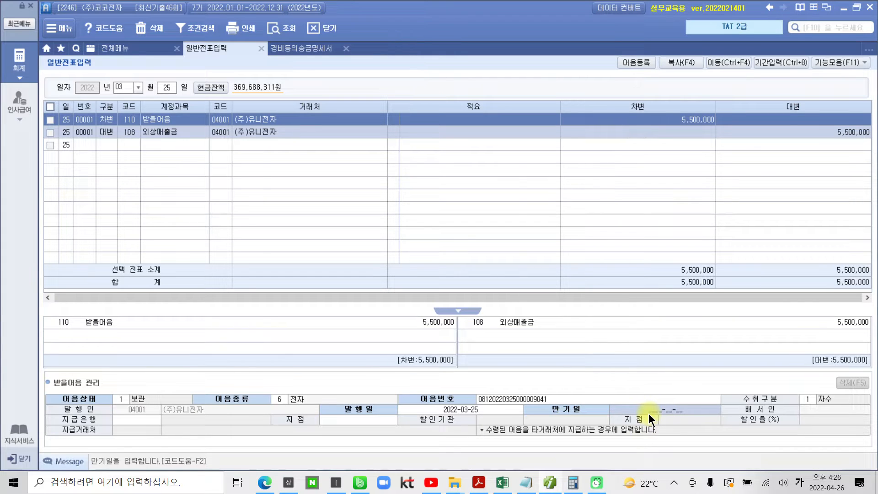
{"action": "type", "text": "20"}
{"action": "type", "text": "22-06-25"}
{"action": "key", "text": "Return"}
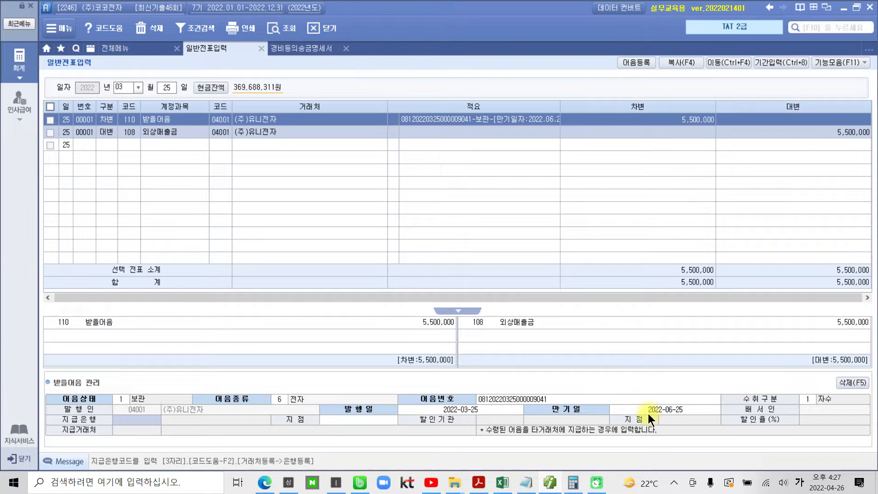
Set the note's 지급은행 to 300 하나은행, checking the 지급지 정보 in the PDF, and enter 서초남 as its 지점
{"action": "key", "text": "F2"}
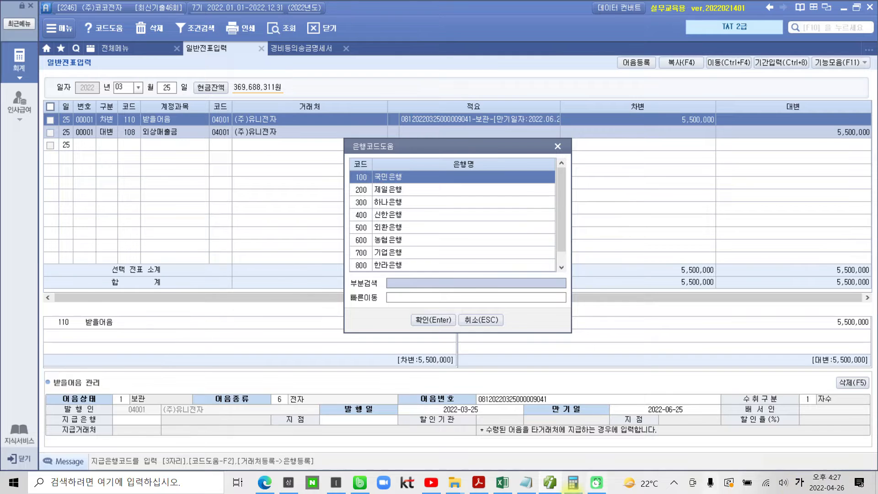
{"action": "left_click", "coordinate": [472, 484]}
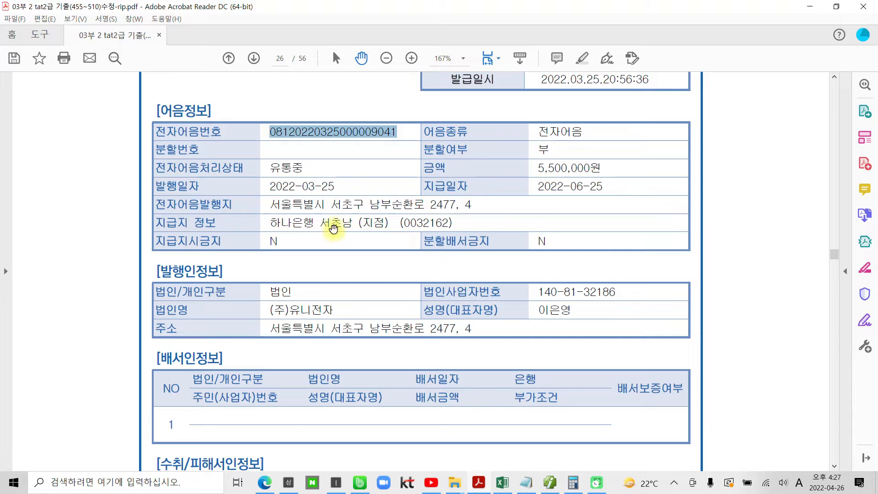
{"action": "left_click", "coordinate": [550, 485]}
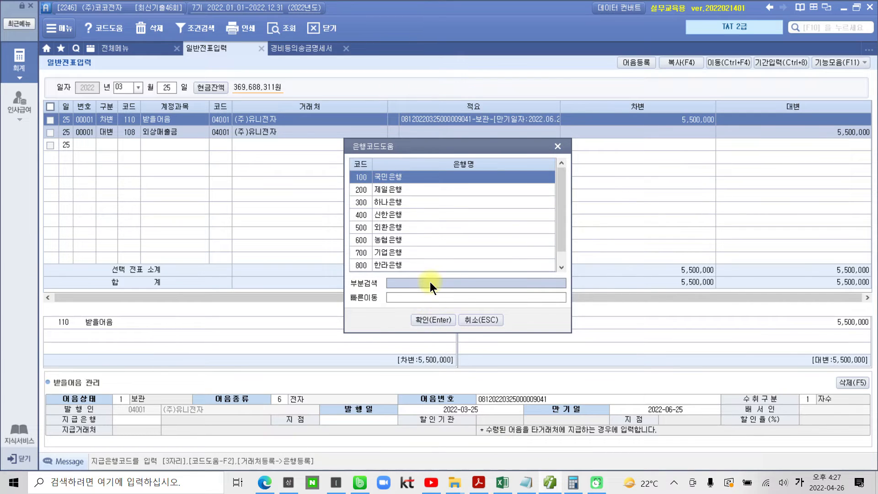
{"action": "left_click", "coordinate": [384, 202]}
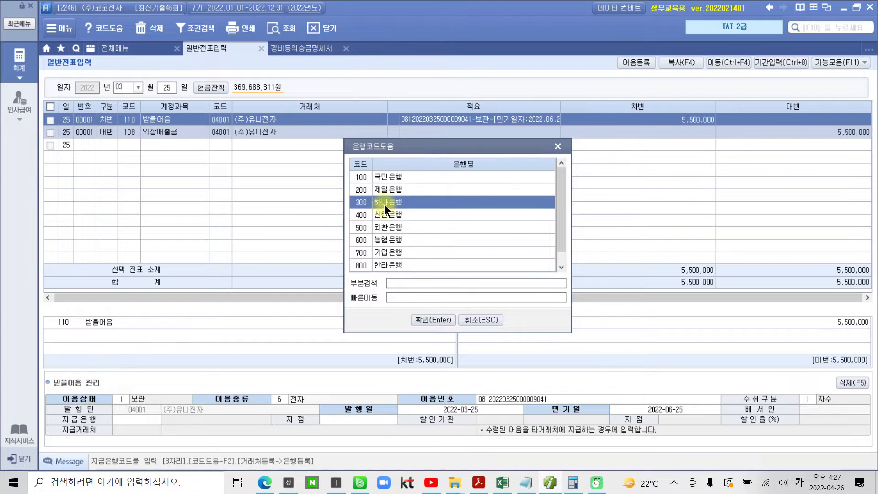
{"action": "left_click", "coordinate": [414, 316]}
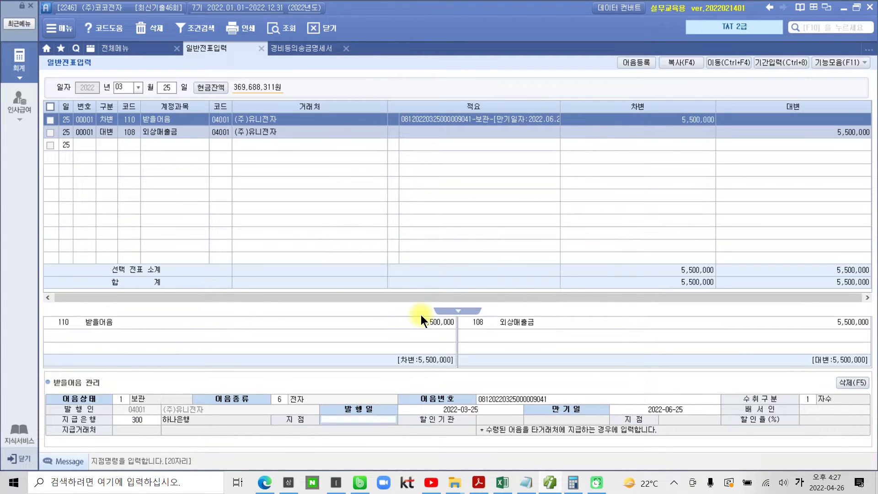
{"action": "type", "text": "서초남"}
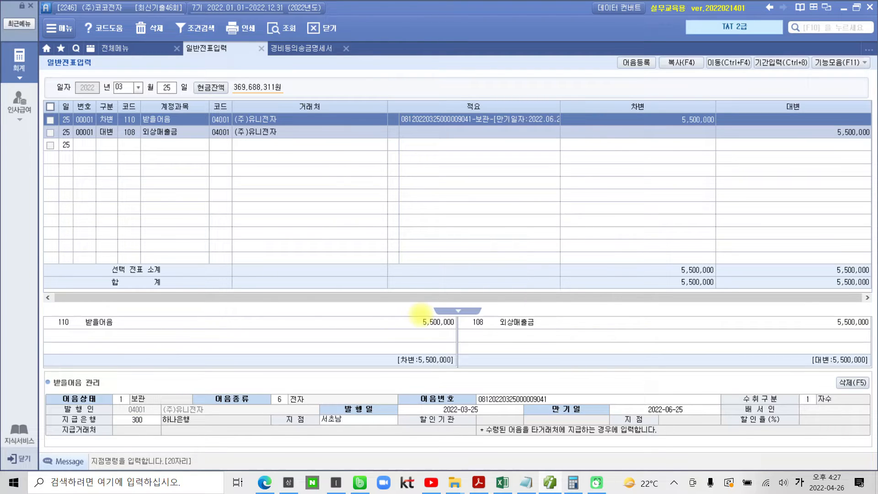
{"action": "key", "text": "Return"}
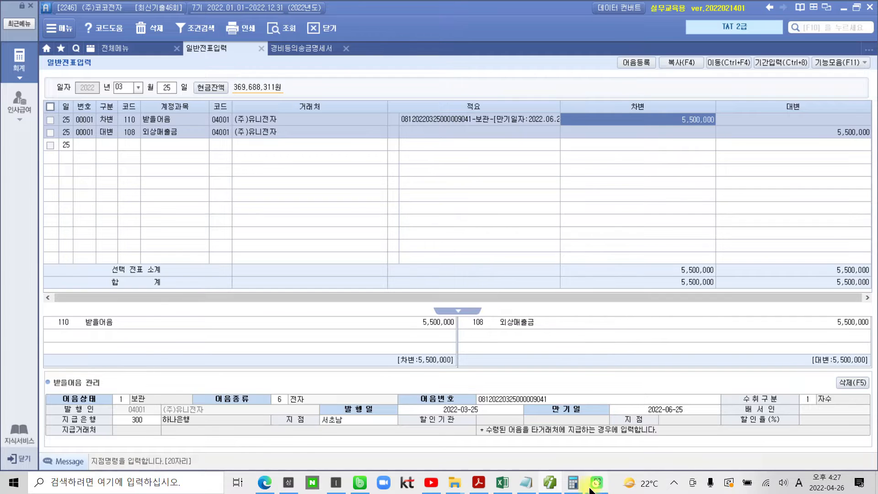
Switch back to the exam PDF and review the 약속어음 수취거래 details in question 2
{"action": "left_click", "coordinate": [478, 482]}
{"action": "scroll", "coordinate": [457, 336], "scroll_direction": "up", "scroll_amount": 3}
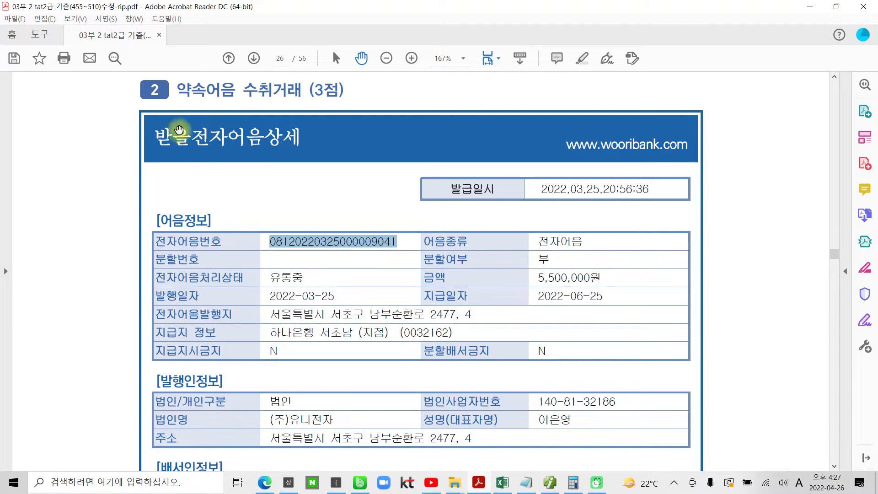
{"action": "left_click", "coordinate": [368, 212]}
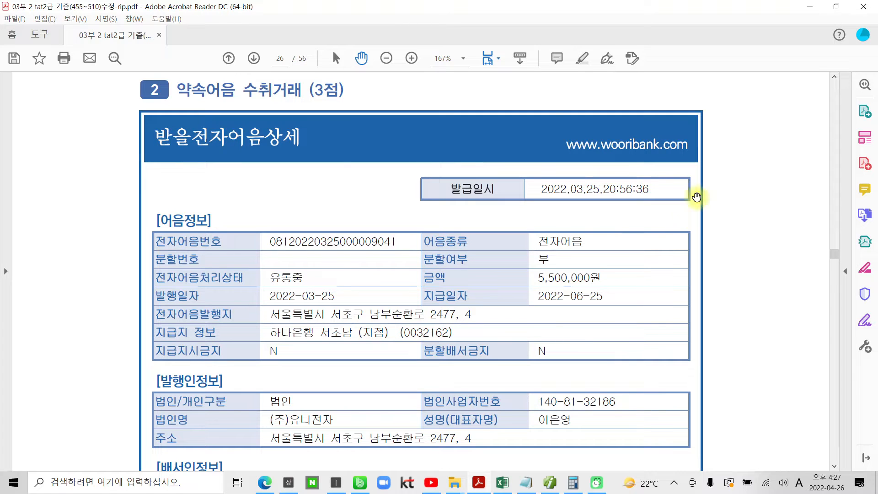
Review the rest of question 2 in the exam PDF, then read the 전자세금계산서, 보통예금 거래내역 and 자료설명 of question 3, 계약금 지급
{"action": "scroll", "coordinate": [666, 236], "scroll_direction": "down", "scroll_amount": 3}
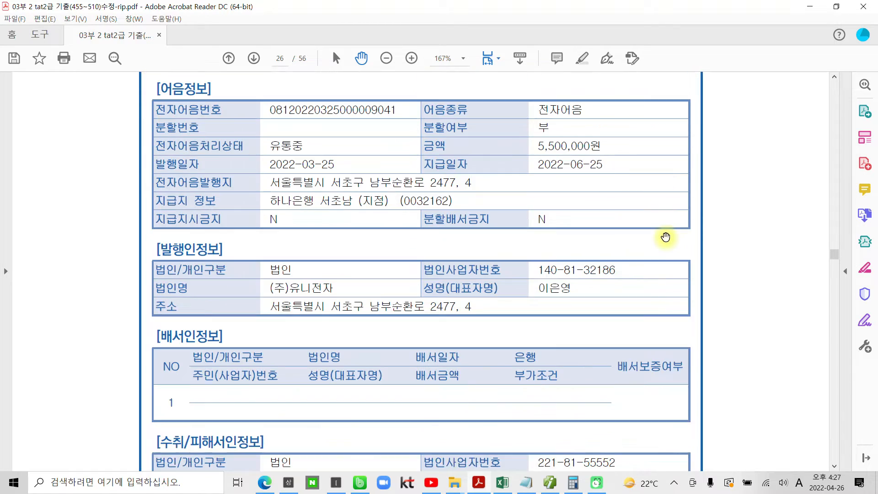
{"action": "scroll", "coordinate": [432, 237], "scroll_direction": "up", "scroll_amount": 1}
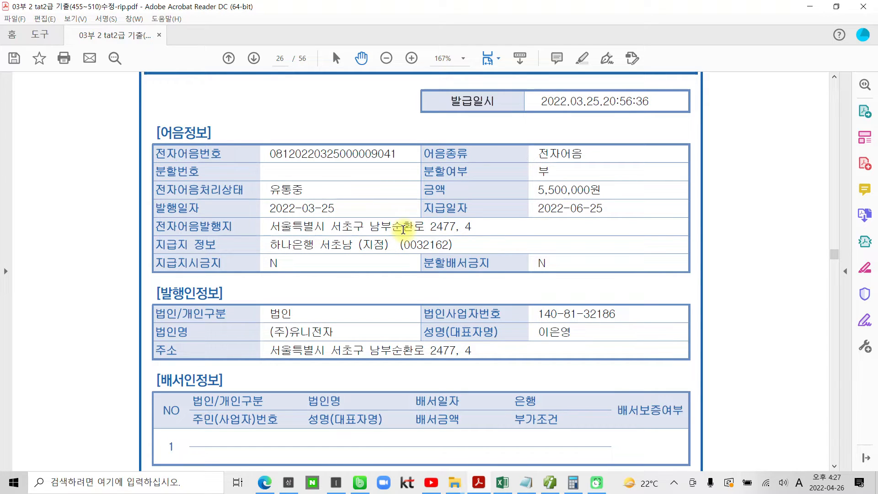
{"action": "left_click", "coordinate": [548, 485]}
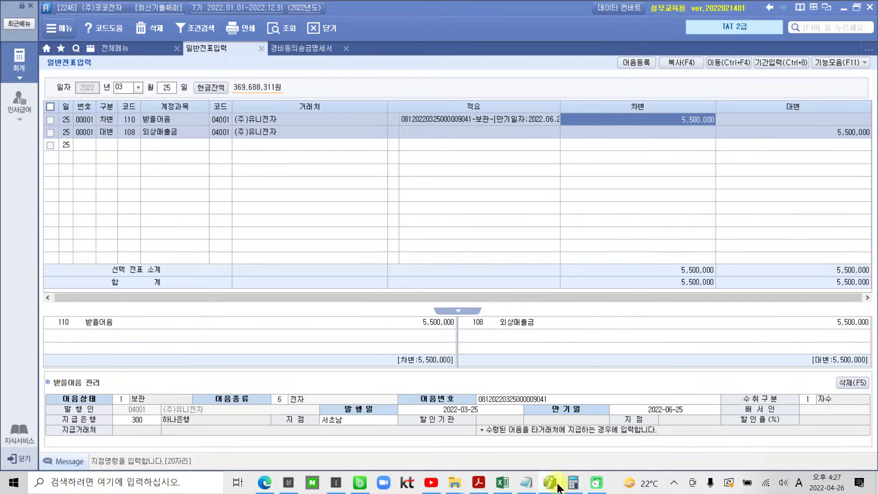
{"action": "left_click", "coordinate": [557, 485]}
{"action": "scroll", "coordinate": [366, 371], "scroll_direction": "down", "scroll_amount": 6}
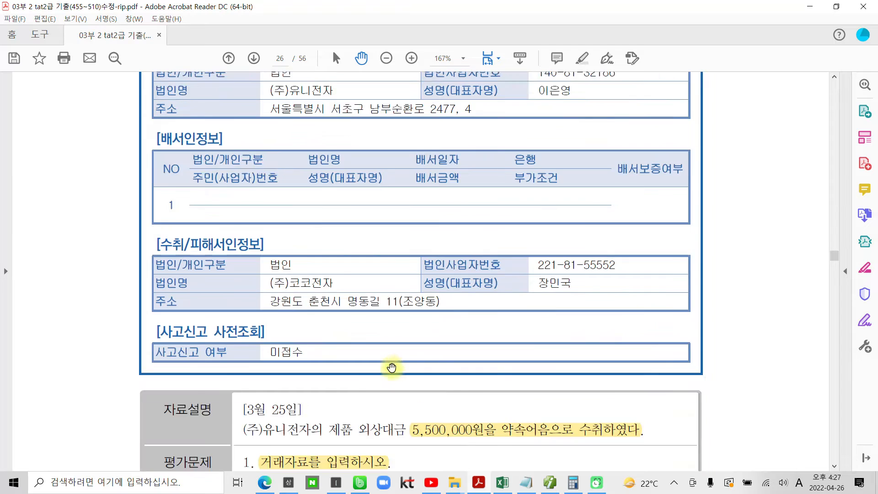
{"action": "scroll", "coordinate": [392, 368], "scroll_direction": "down", "scroll_amount": 15}
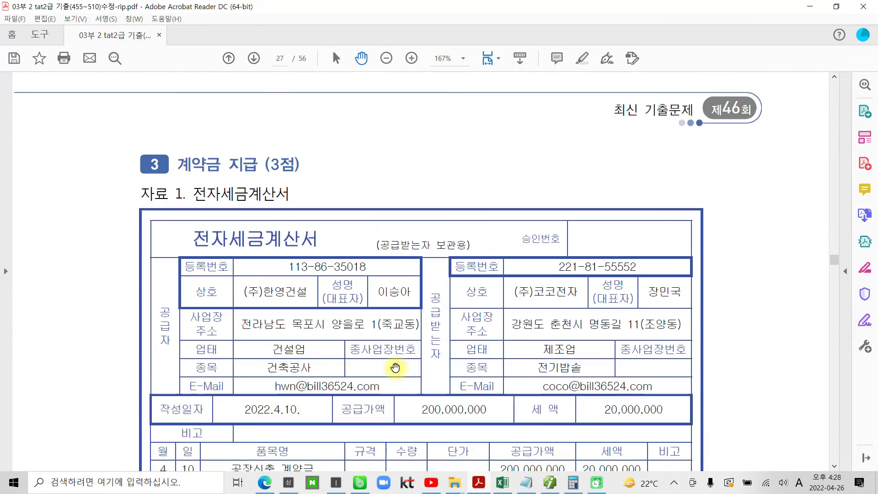
{"action": "scroll", "coordinate": [395, 367], "scroll_direction": "down", "scroll_amount": 2}
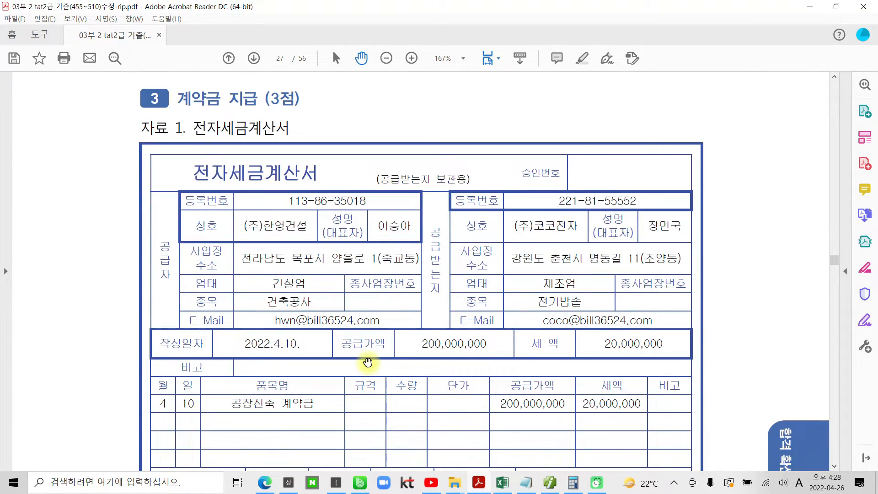
{"action": "scroll", "coordinate": [367, 362], "scroll_direction": "down", "scroll_amount": 10}
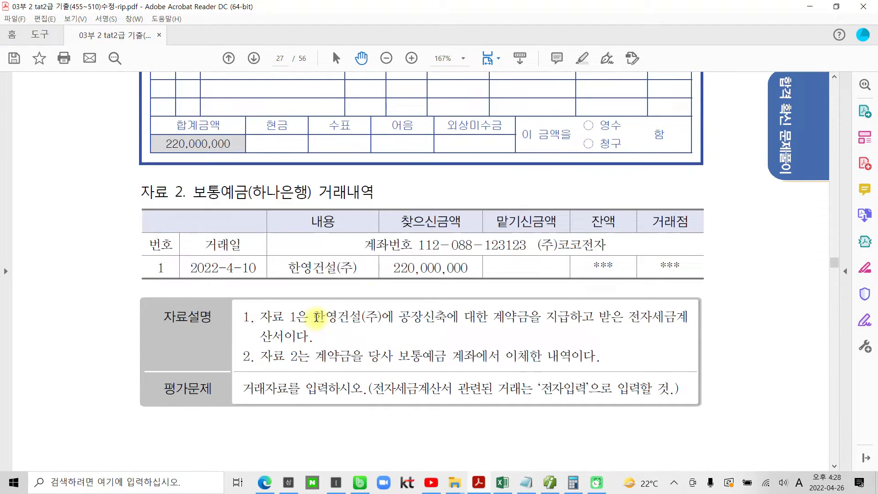
Highlight 공장신축에 in question 3's 자료설명 and 전자입력 in its 평가문제
{"action": "left_click_drag", "start_coordinate": [404, 318], "coordinate": [460, 316]}
{"action": "right_click", "coordinate": [460, 315]}
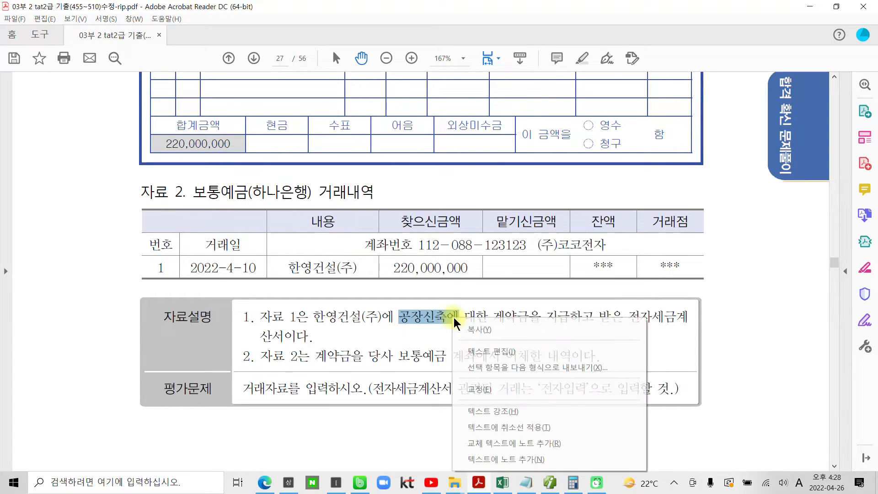
{"action": "left_click", "coordinate": [486, 409]}
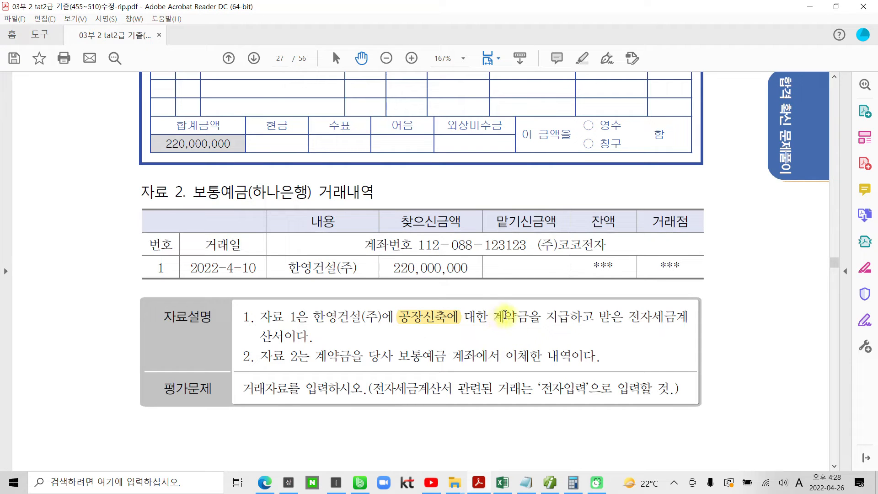
{"action": "left_click_drag", "start_coordinate": [529, 316], "coordinate": [452, 318]}
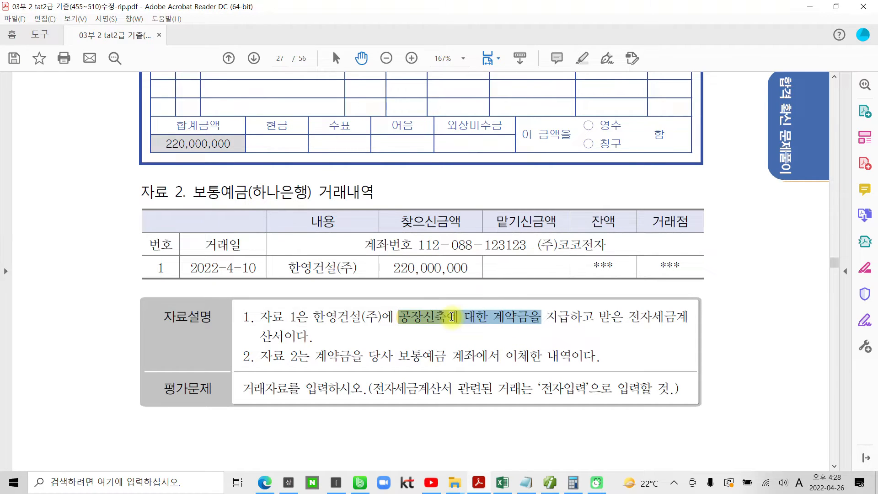
{"action": "left_click", "coordinate": [499, 319]}
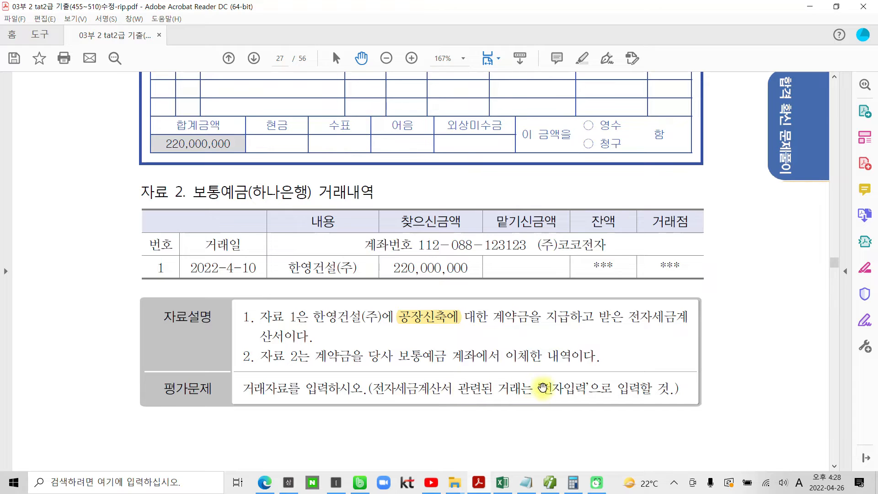
{"action": "left_click_drag", "start_coordinate": [541, 387], "coordinate": [579, 388]}
{"action": "right_click", "coordinate": [579, 388]}
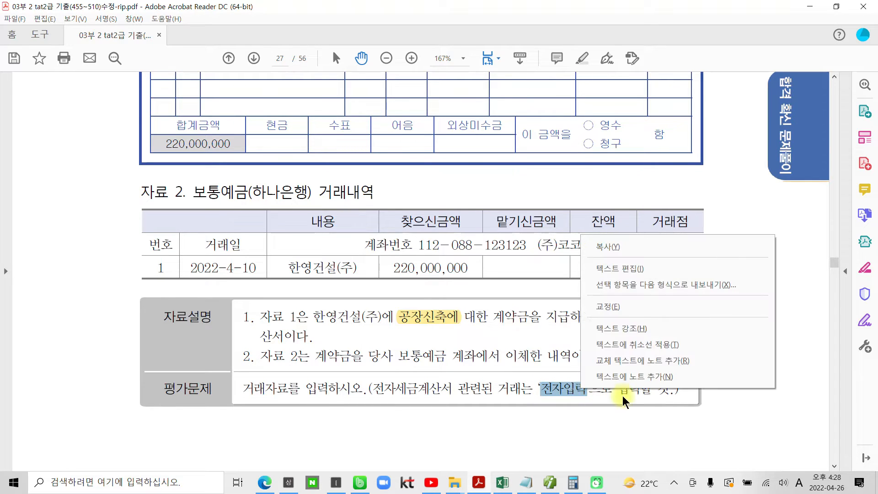
{"action": "left_click", "coordinate": [633, 325]}
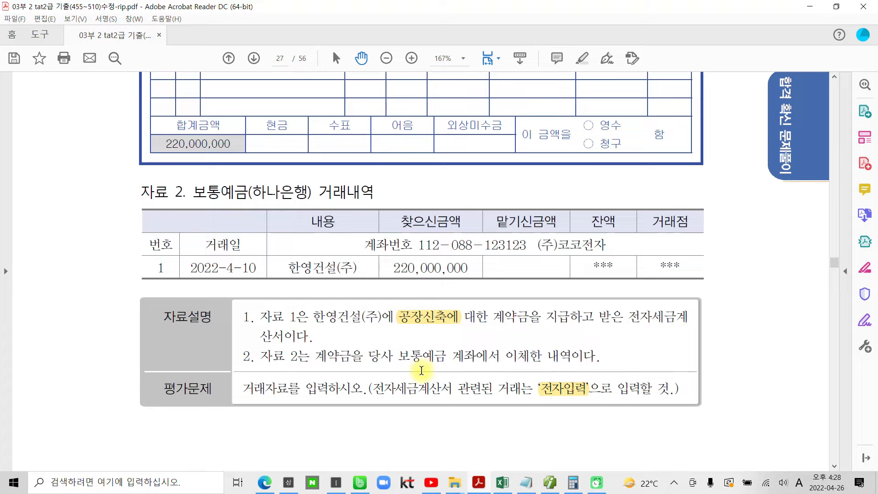
Check the 작성일자 on the tax invoice, then switch to Smart A, open 매입매출전표입력 and set the date to April 10
{"action": "scroll", "coordinate": [296, 338], "scroll_direction": "up", "scroll_amount": 5}
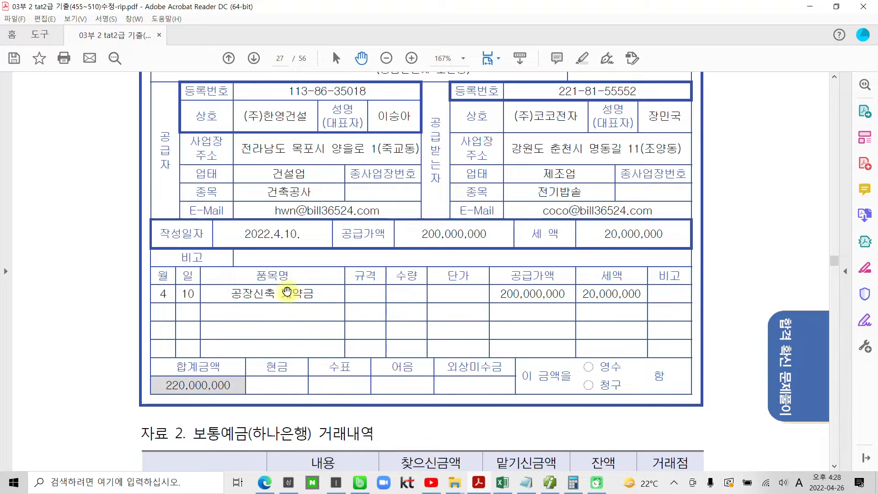
{"action": "scroll", "coordinate": [277, 250], "scroll_direction": "up", "scroll_amount": 1}
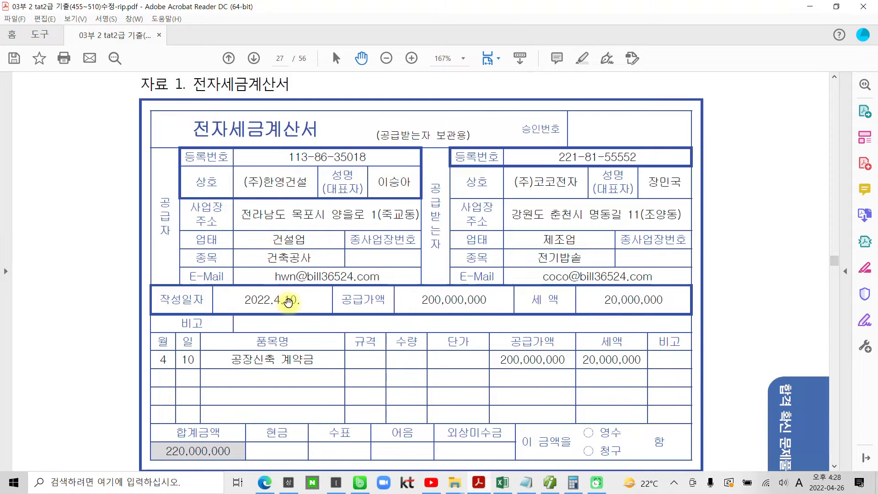
{"action": "left_click", "coordinate": [550, 482]}
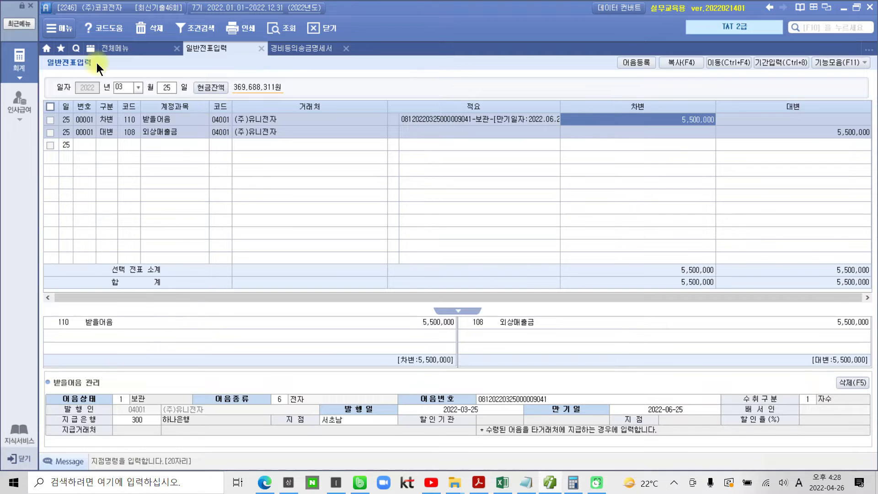
{"action": "left_click", "coordinate": [120, 51]}
{"action": "left_click", "coordinate": [226, 112]}
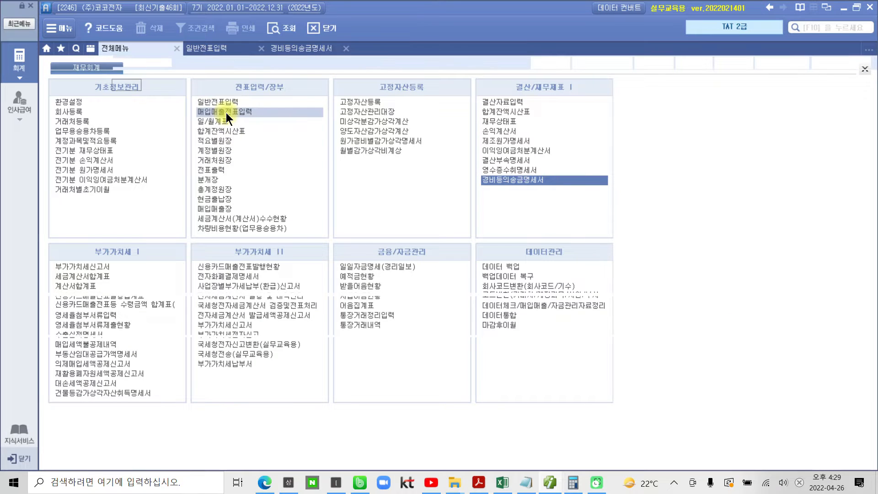
{"action": "type", "text": "4"}
{"action": "key", "text": "Return"}
{"action": "type", "text": "10"}
{"action": "key", "text": "Return"}
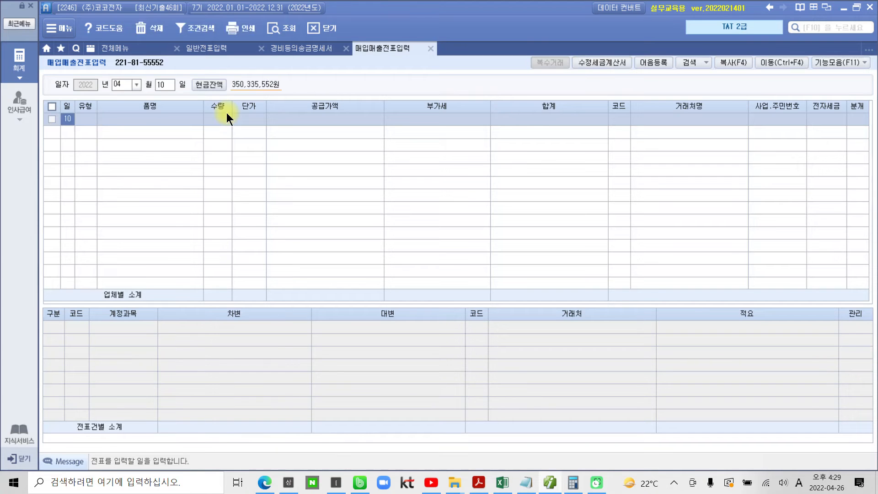
Set the entry's 유형 to 51 과세 and its 품명 to 공장신축 계약금 copied from the PDF, leaving 수량 and 단가 blank
{"action": "key", "text": "Return"}
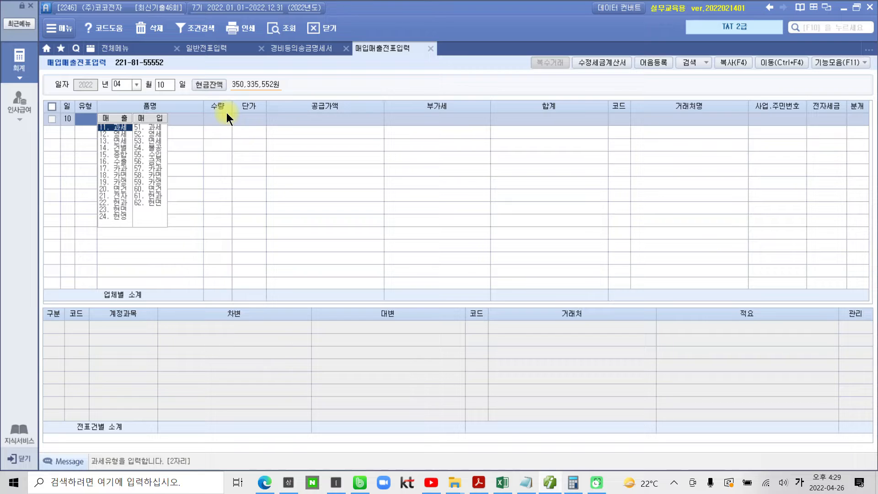
{"action": "type", "text": "51"}
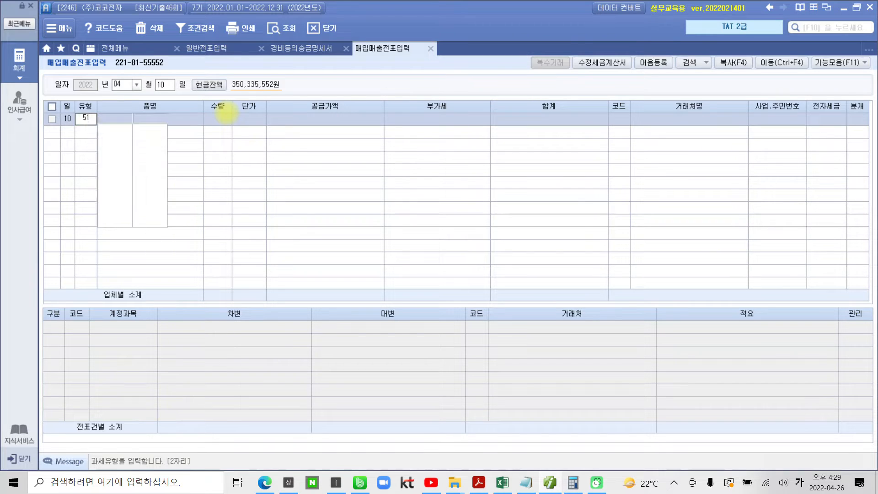
{"action": "key", "text": "Return"}
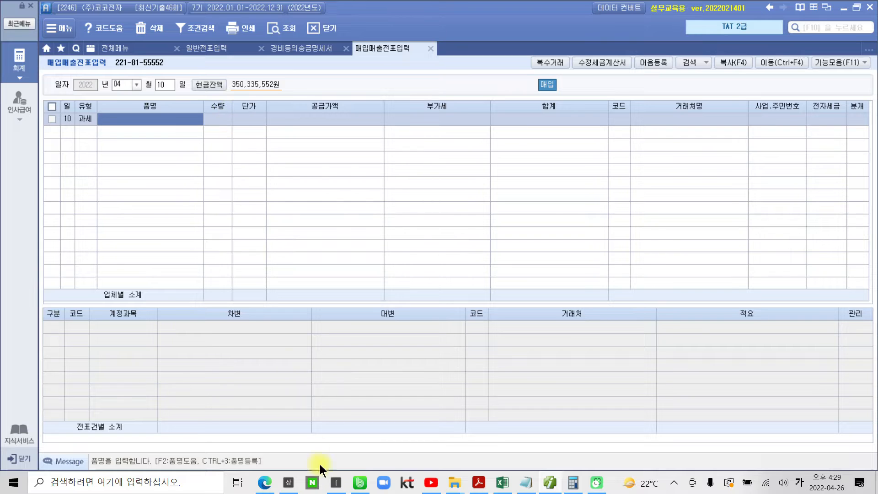
{"action": "left_click", "coordinate": [478, 484]}
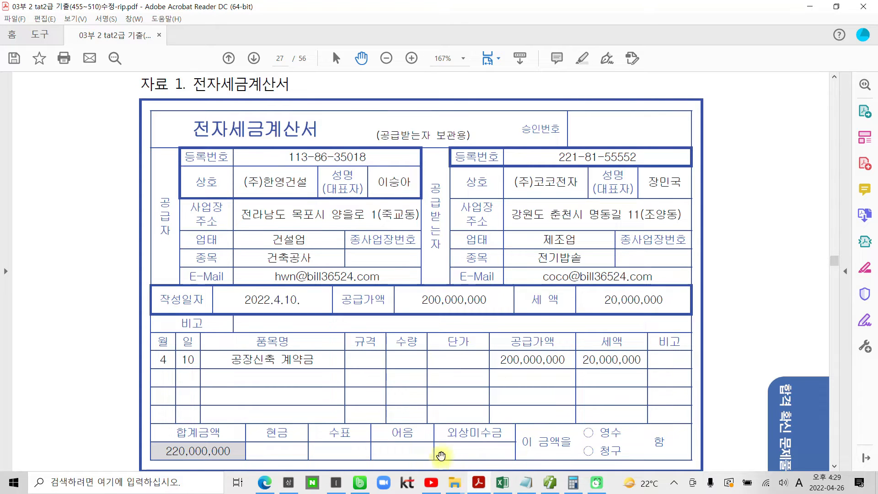
{"action": "left_click_drag", "start_coordinate": [235, 361], "coordinate": [314, 361]}
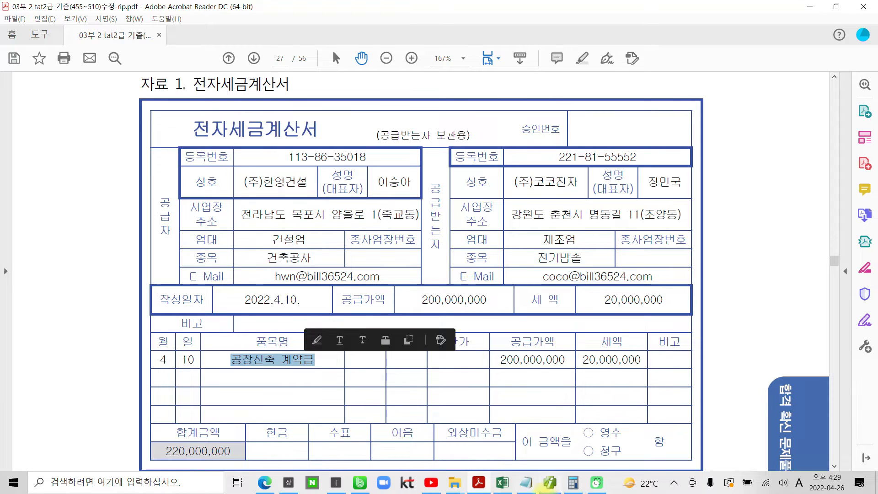
{"action": "left_click", "coordinate": [547, 484]}
{"action": "key", "text": "ctrl+v"}
{"action": "key", "text": "Return"}
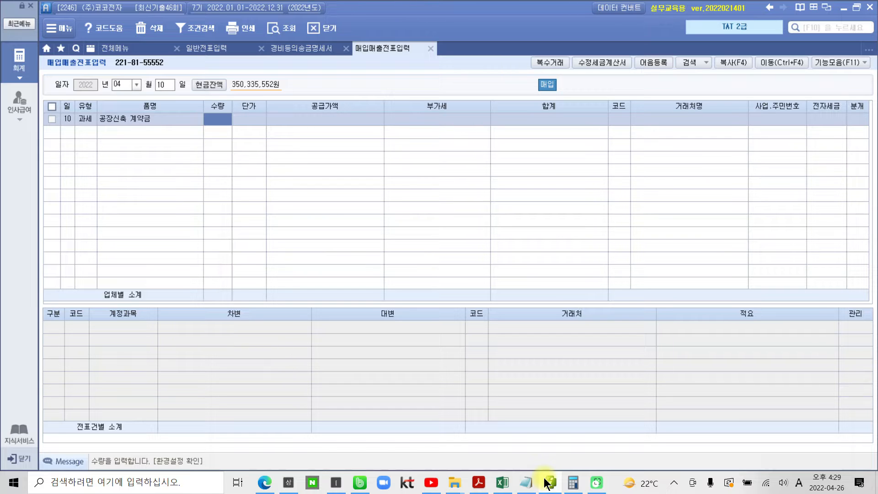
{"action": "key", "text": "Return"}
{"action": "key", "text": "Return"}
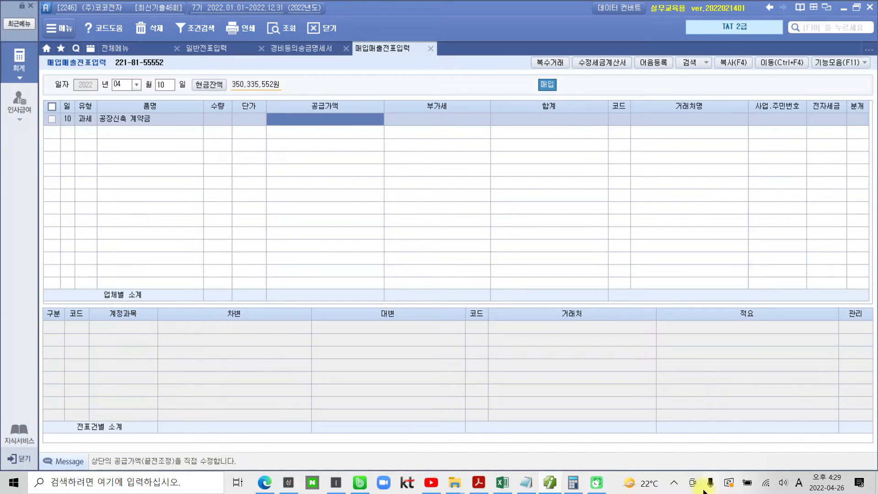
Check the tax invoice amounts in the PDF, then enter 200,000,000 as the 공급가액 and accept the 부가세
{"action": "left_click", "coordinate": [550, 485]}
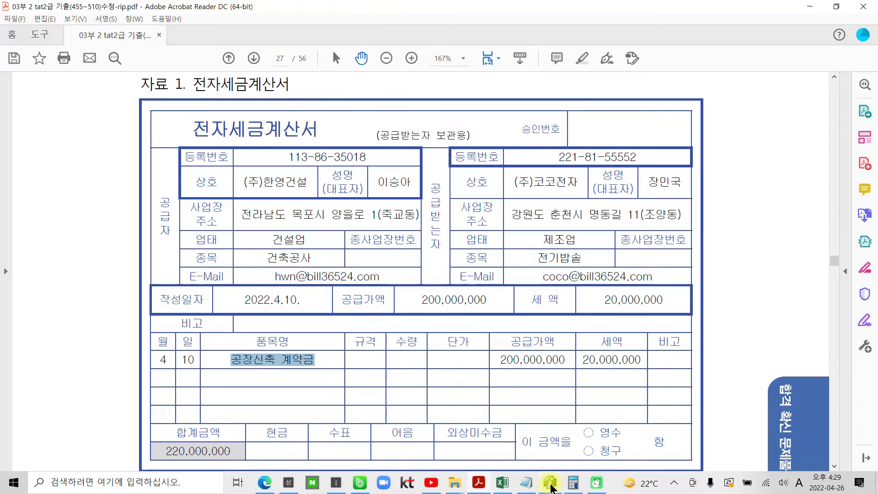
{"action": "left_click", "coordinate": [550, 484]}
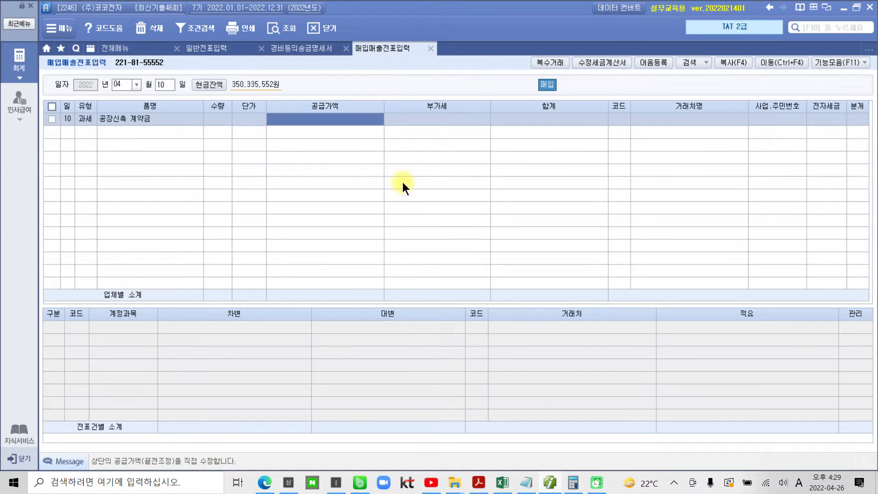
{"action": "type", "text": "200,000,000"}
{"action": "key", "text": "Return"}
{"action": "key", "text": "Return"}
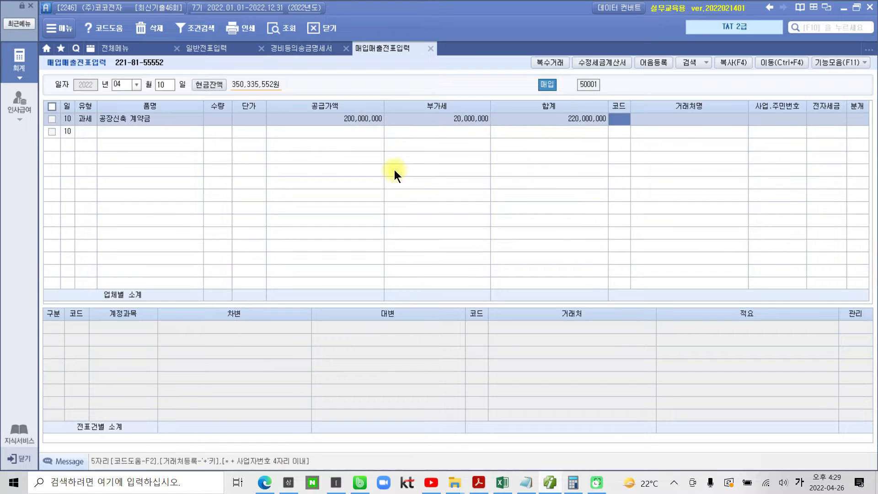
Check the supplier in the PDF, then look up 한영 and set the entry's 거래처 to (주)한영건설
{"action": "left_click", "coordinate": [481, 484]}
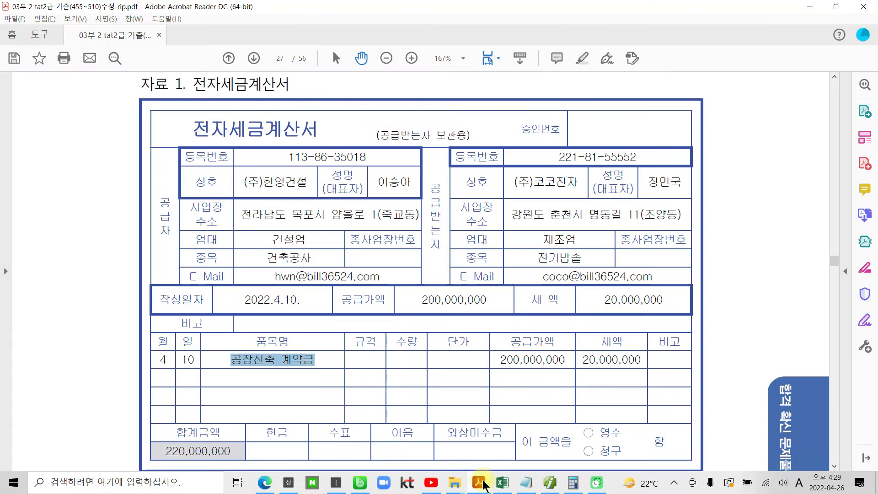
{"action": "left_click", "coordinate": [481, 484]}
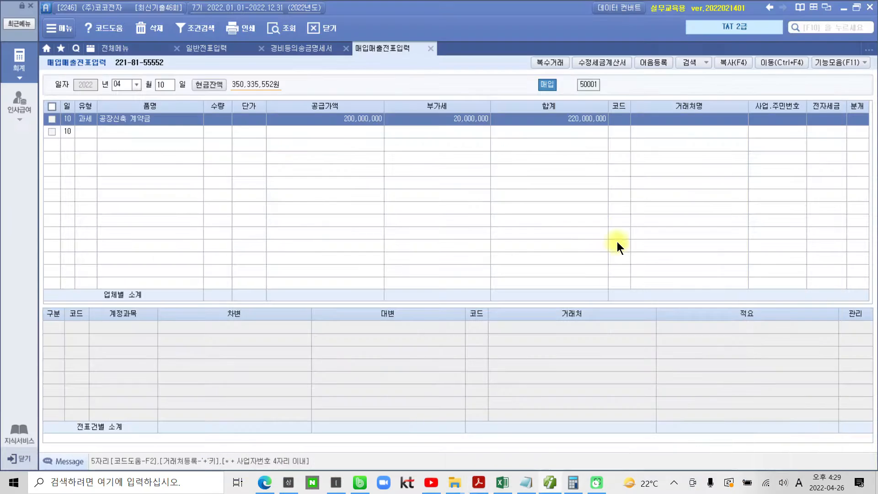
{"action": "left_click", "coordinate": [617, 118]}
{"action": "key", "text": "Hangul"}
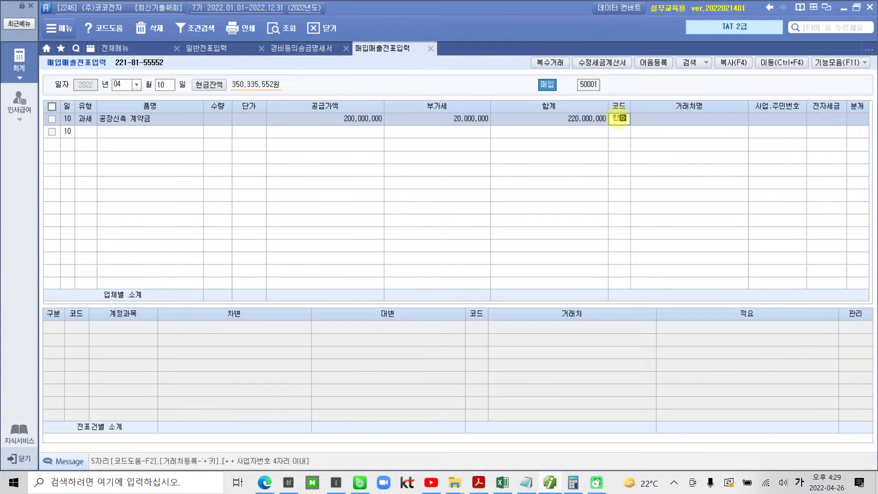
{"action": "type", "text": "한영"}
{"action": "key", "text": "Return"}
Set 전자세금 to 1 전자입력 and 분개 to 3 혼합, and select the 원재료 line's 차변 amount
{"action": "key", "text": "Return"}
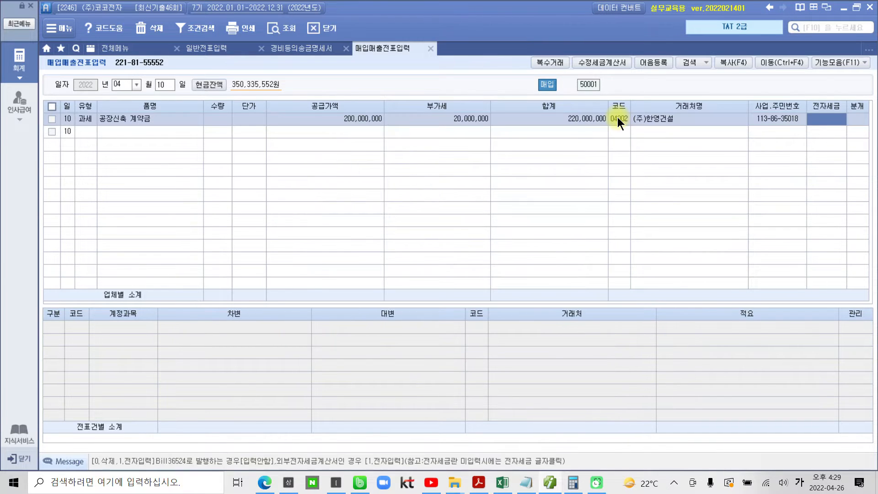
{"action": "type", "text": "1"}
{"action": "key", "text": "Return"}
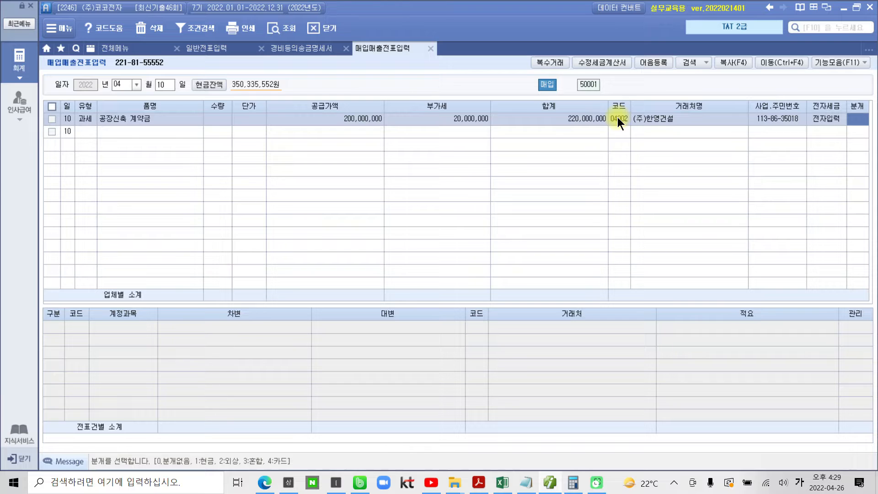
{"action": "type", "text": "3"}
{"action": "key", "text": "Return"}
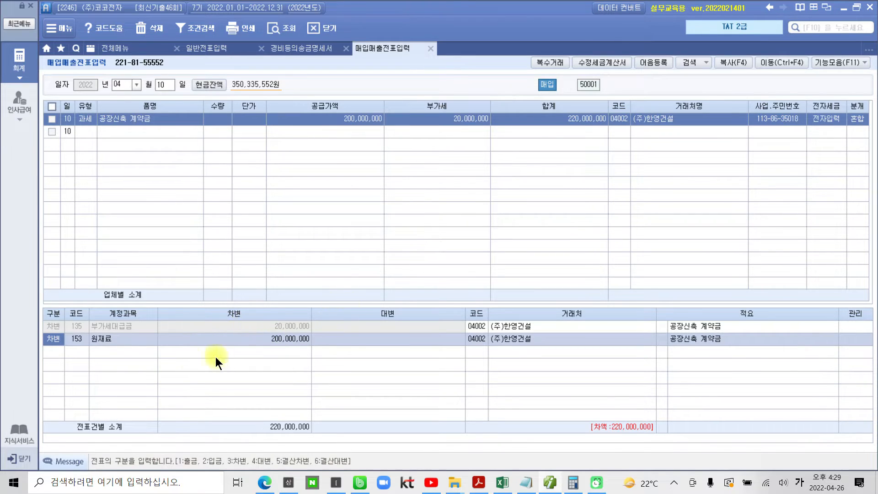
{"action": "left_click", "coordinate": [287, 337]}
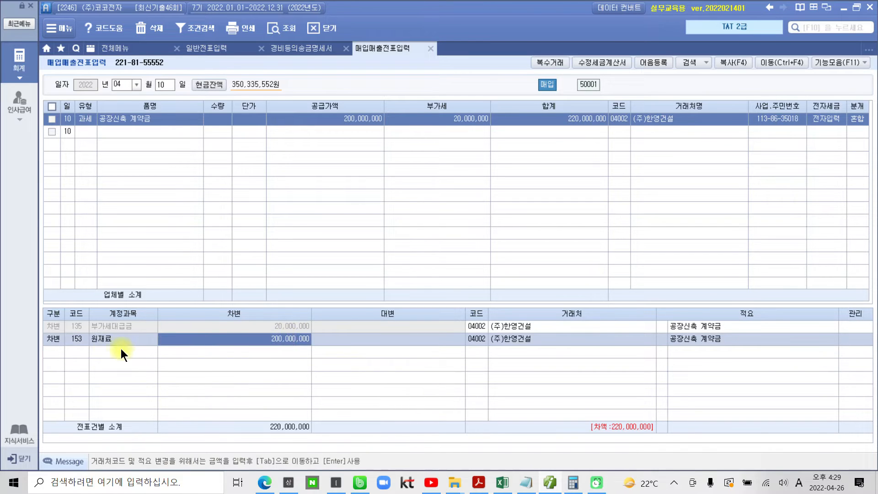
Look up 건설 to change the 원재료 line's account to 214 건설중인자산, keeping its 차변 amount
{"action": "left_click", "coordinate": [83, 342]}
{"action": "type", "text": "건설"}
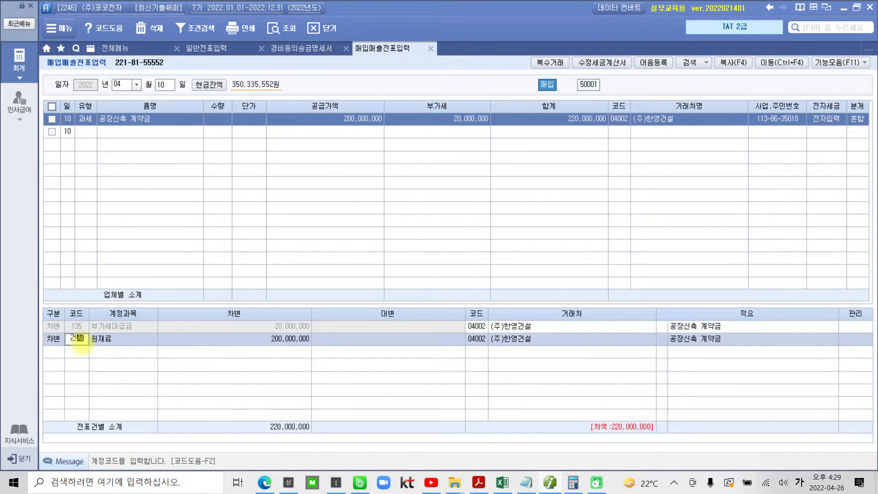
{"action": "key", "text": "Return"}
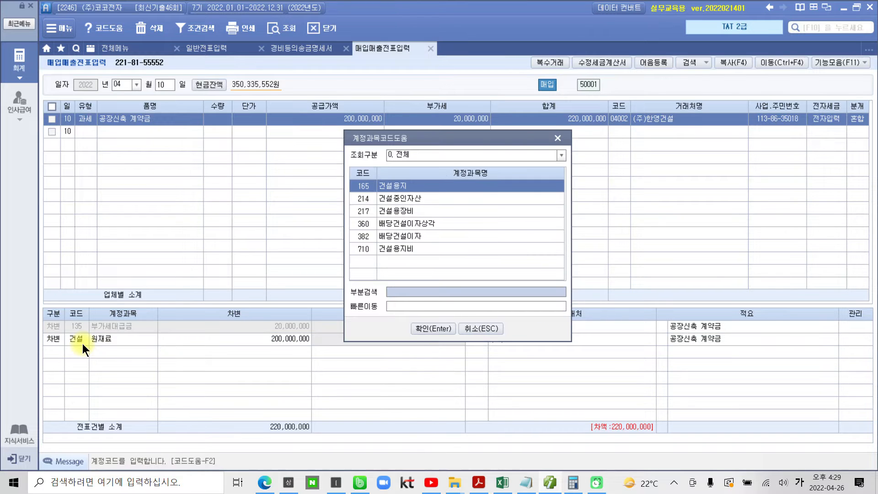
{"action": "key", "text": "Down"}
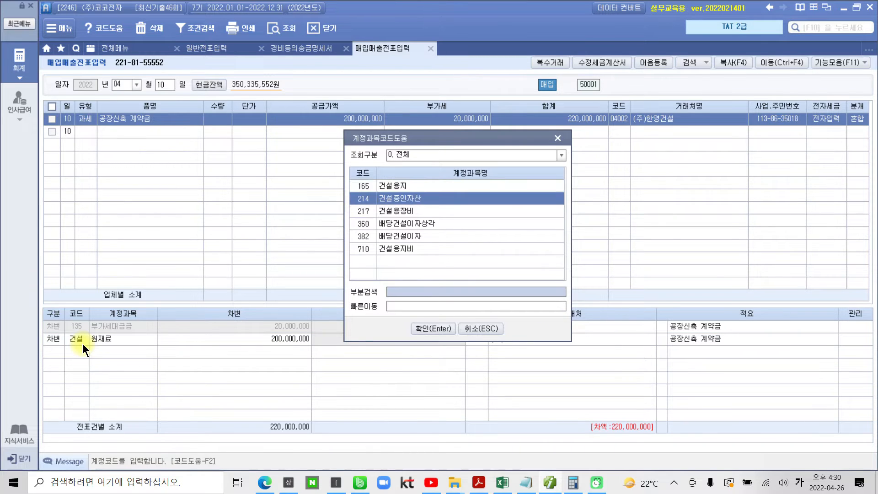
{"action": "key", "text": "Return"}
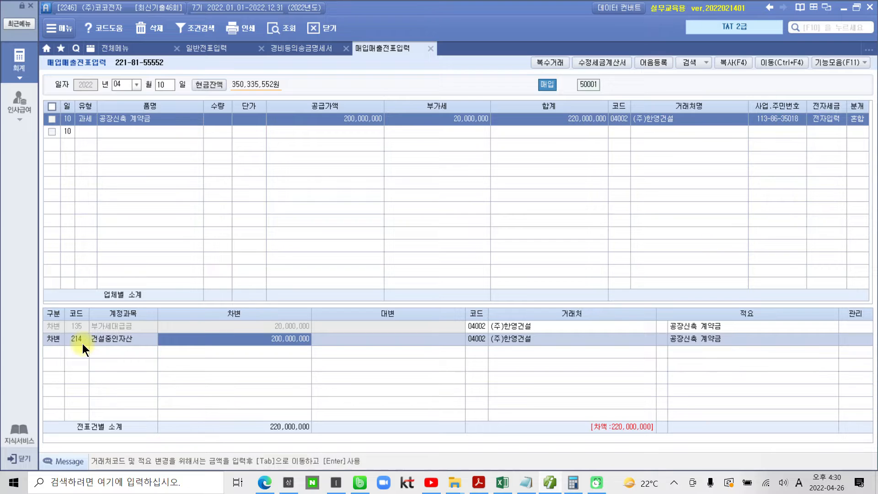
{"action": "key", "text": "Return"}
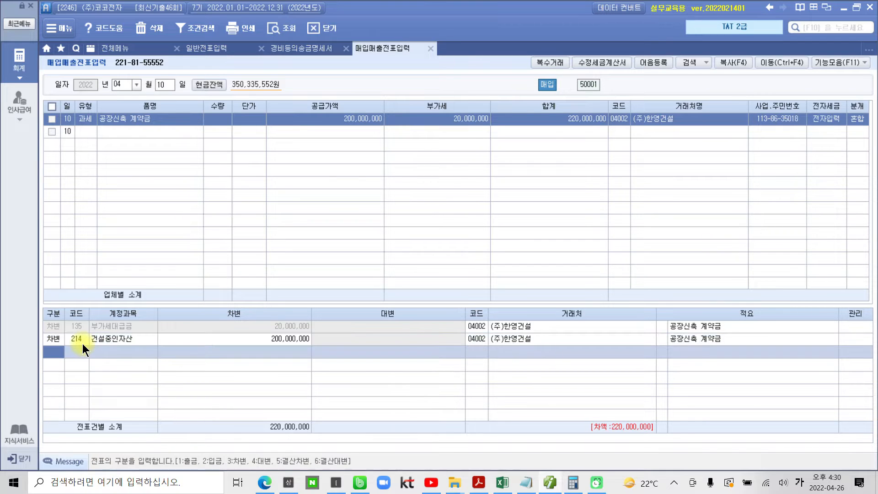
Add a 대변 line for account 103 보통예금 with the amount 220,000,000
{"action": "type", "text": "4103"}
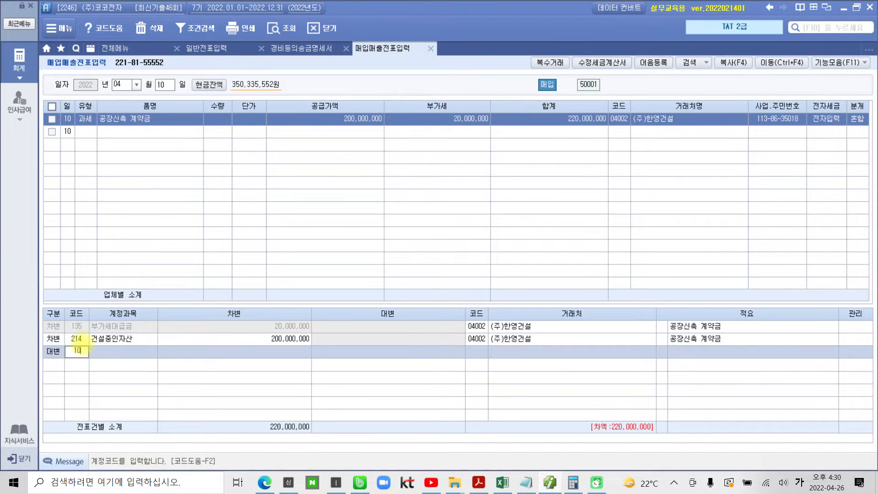
{"action": "key", "text": "Return"}
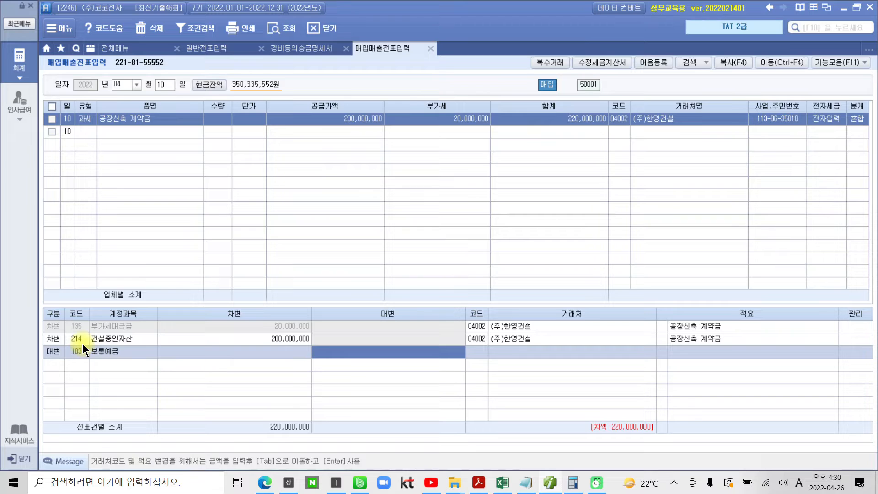
{"action": "type", "text": "200"}
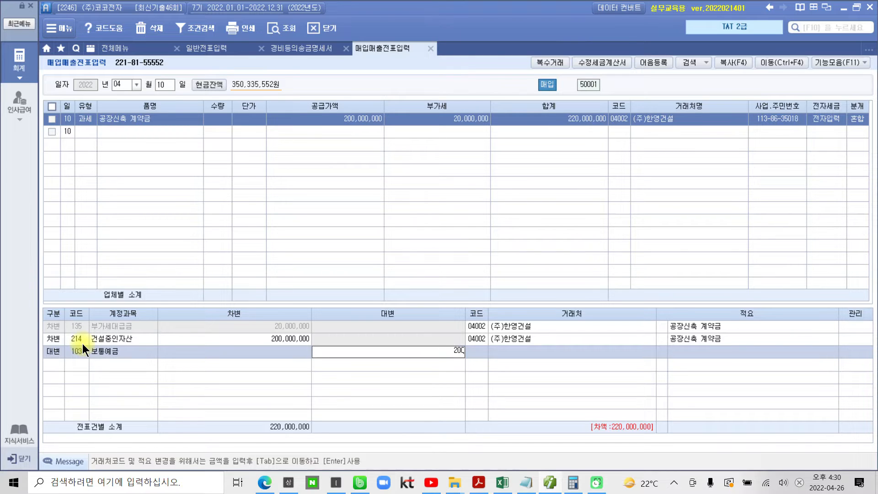
{"action": "key", "text": "BackSpace"}
{"action": "key", "text": "BackSpace"}
{"action": "type", "text": "20000000"}
{"action": "key", "text": "Return"}
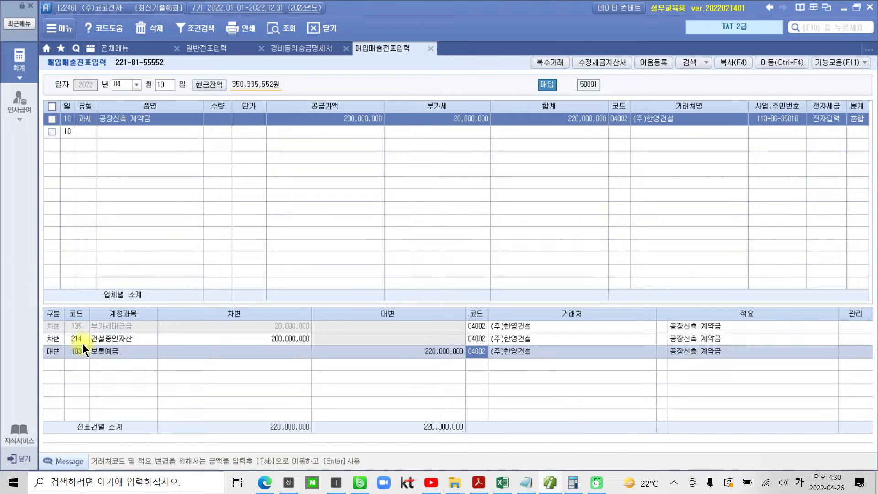
Check the paying bank in the PDF, then set the 보통예금 line's 거래처 to 98000 하나은행(보통) and save the line
{"action": "key", "text": "alt+Tab"}
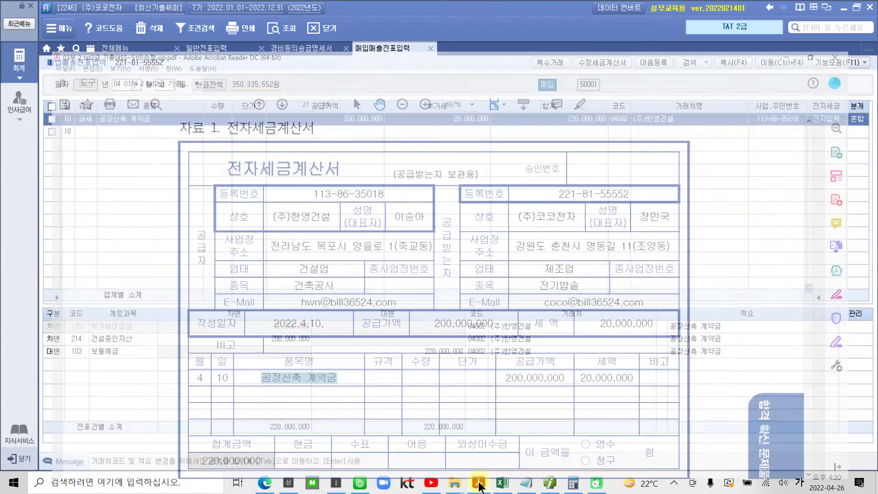
{"action": "scroll", "coordinate": [402, 337], "scroll_direction": "down", "scroll_amount": 4}
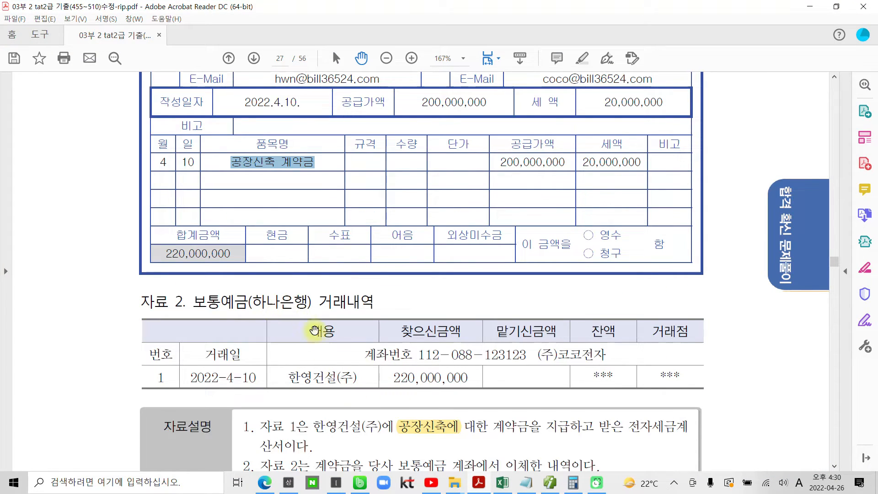
{"action": "left_click", "coordinate": [549, 482]}
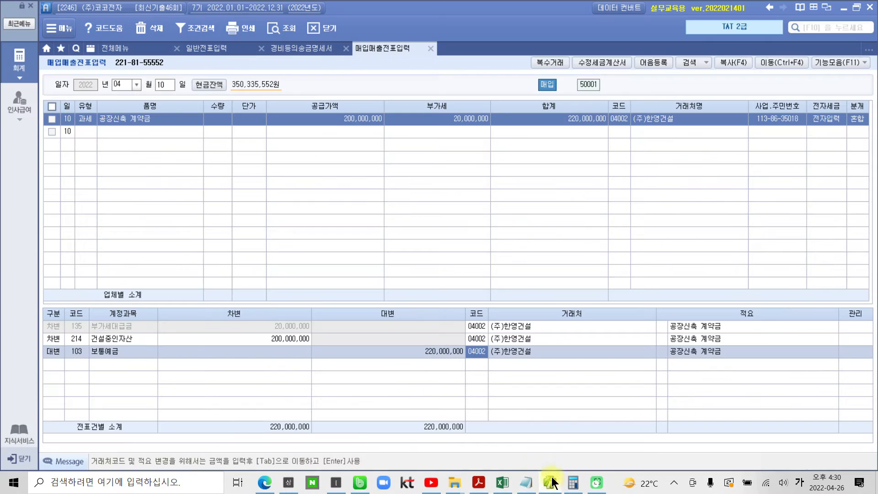
{"action": "type", "text": "98000"}
{"action": "key", "text": "Return"}
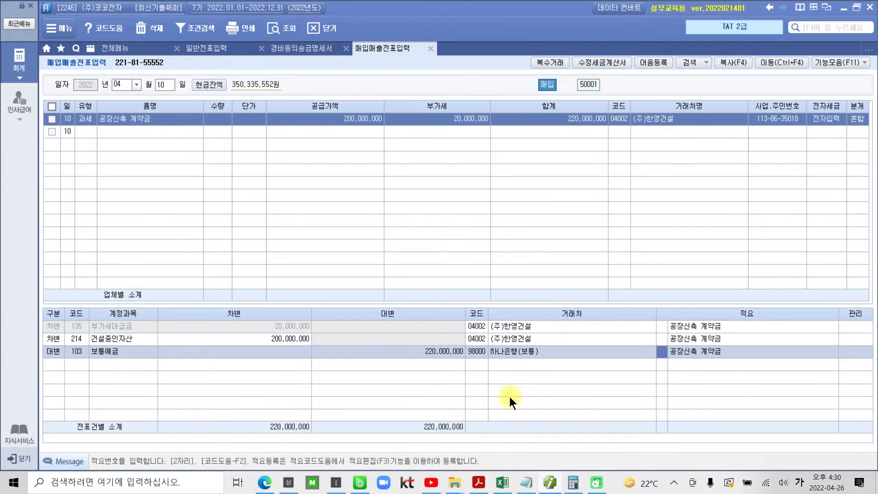
{"action": "key", "text": "Up"}
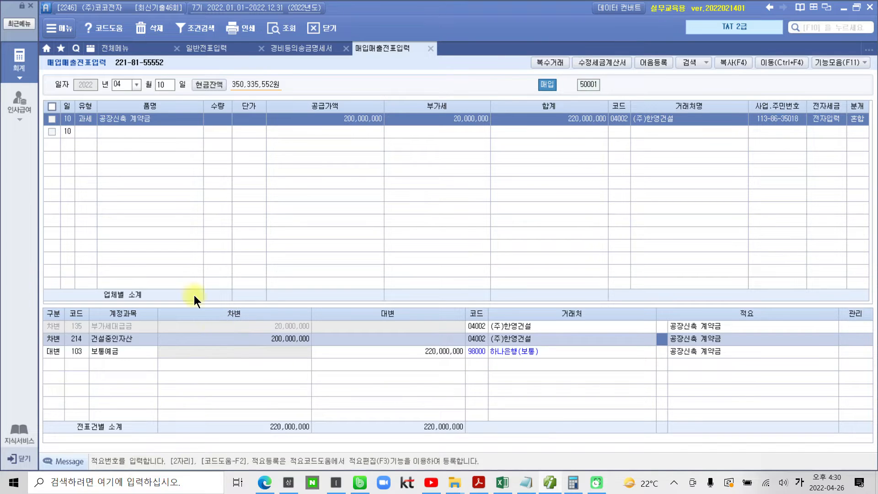
{"action": "mouse_move", "coordinate": [72, 107]}
{"action": "left_mouse_down"}
{"action": "mouse_move", "coordinate": [100, 134]}
{"action": "mouse_move", "coordinate": [99, 175]}
{"action": "mouse_move", "coordinate": [89, 174]}
{"action": "mouse_move", "coordinate": [109, 158]}
{"action": "mouse_move", "coordinate": [117, 176]}
{"action": "left_mouse_up"}
{"action": "mouse_move", "coordinate": [855, 99]}
{"action": "left_mouse_down"}
{"action": "mouse_move", "coordinate": [849, 133]}
{"action": "mouse_move", "coordinate": [850, 117]}
{"action": "left_mouse_up"}
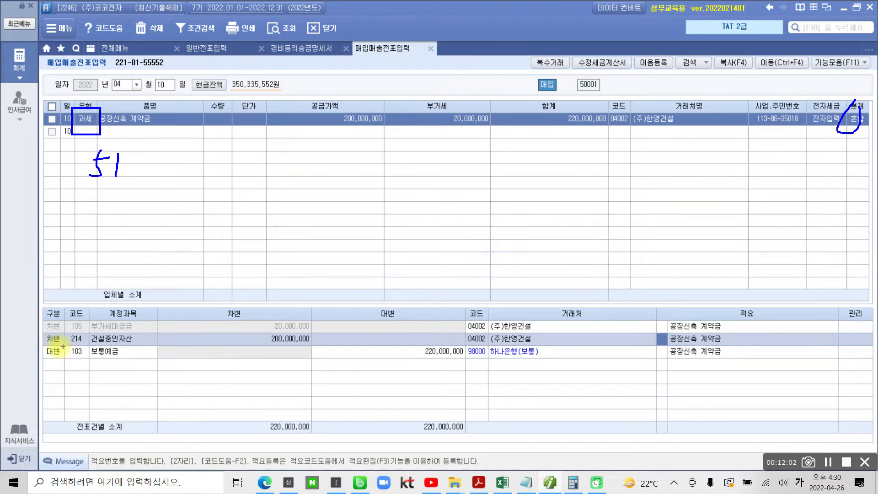
{"action": "left_click_drag", "start_coordinate": [49, 346], "coordinate": [159, 346]}
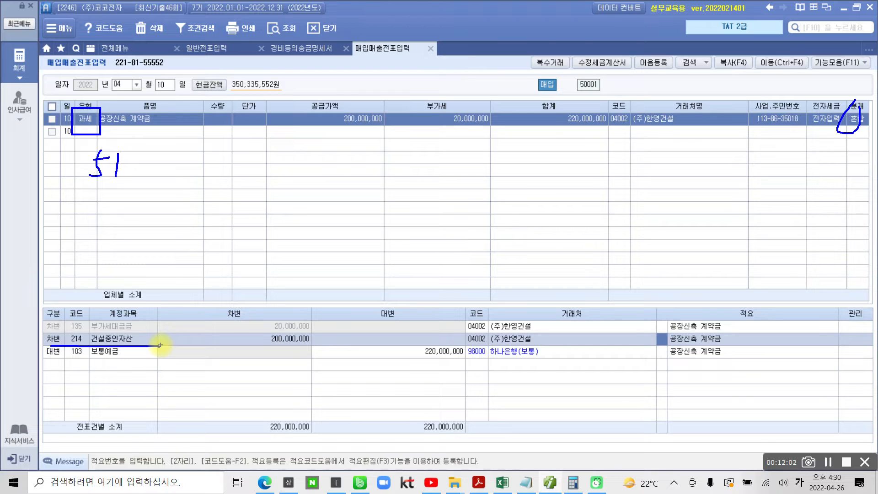
{"action": "mouse_move", "coordinate": [519, 366]}
{"action": "left_mouse_down"}
{"action": "mouse_move", "coordinate": [485, 337]}
{"action": "mouse_move", "coordinate": [499, 388]}
{"action": "left_mouse_up"}
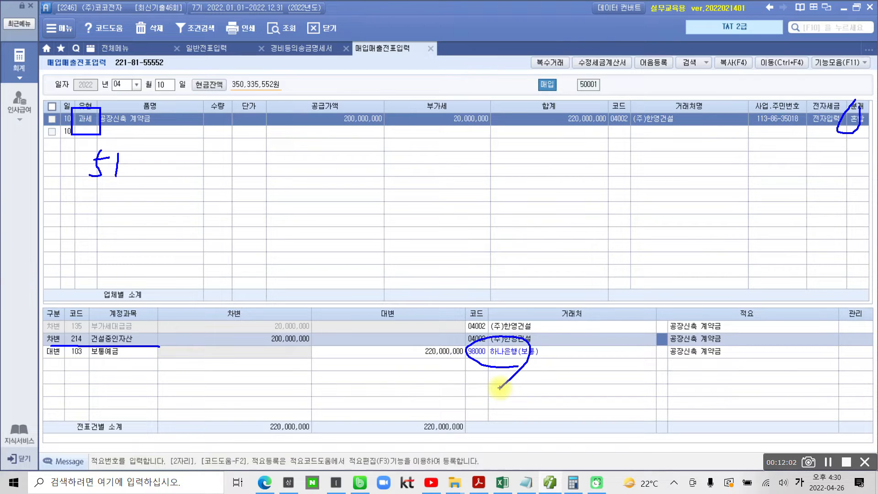
{"action": "key", "text": "Escape"}
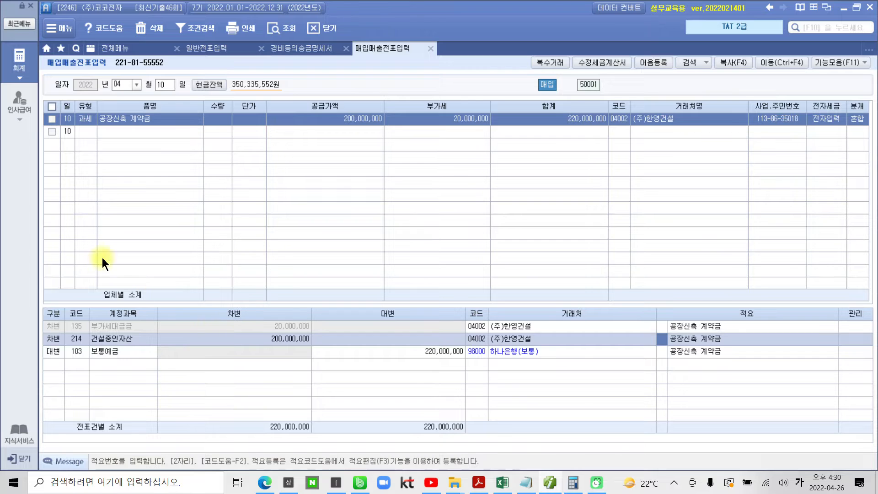
Switch to the PDF, go to question 4 대손의 발생과 설정, and highlight 파산 확정으로 in its 자료설명
{"action": "left_click", "coordinate": [550, 481]}
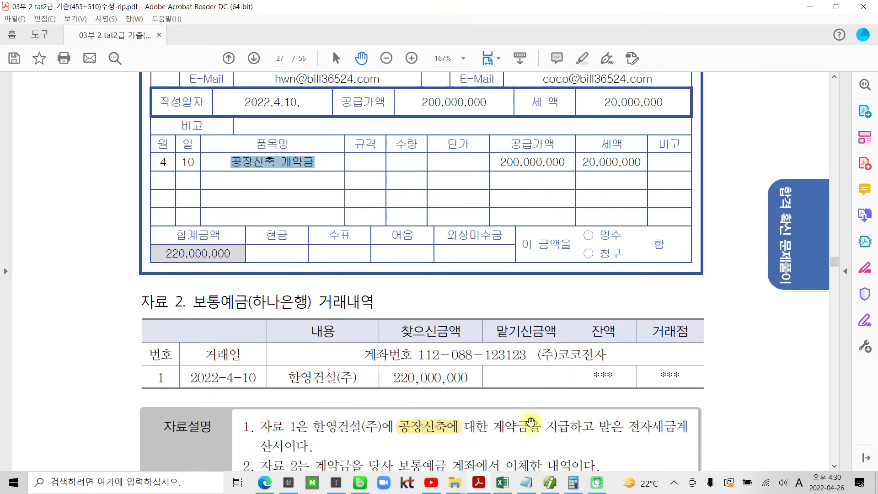
{"action": "scroll", "coordinate": [399, 368], "scroll_direction": "down", "scroll_amount": 3}
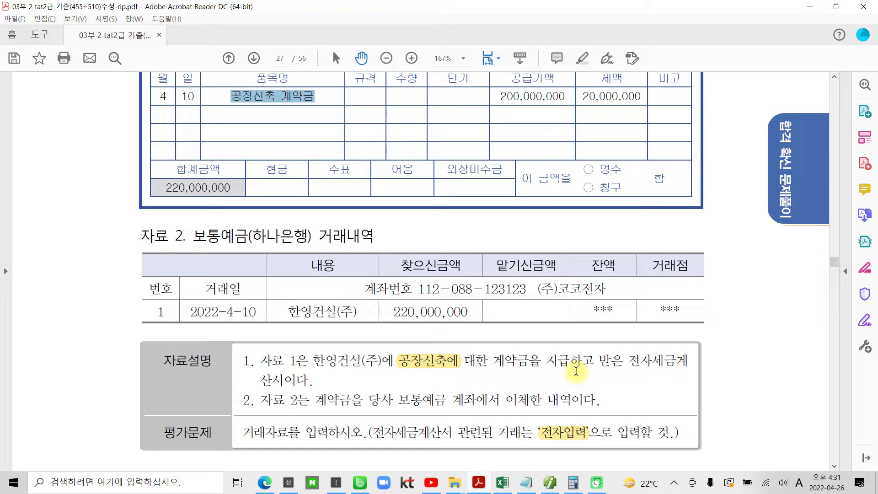
{"action": "scroll", "coordinate": [488, 392], "scroll_direction": "down", "scroll_amount": 15}
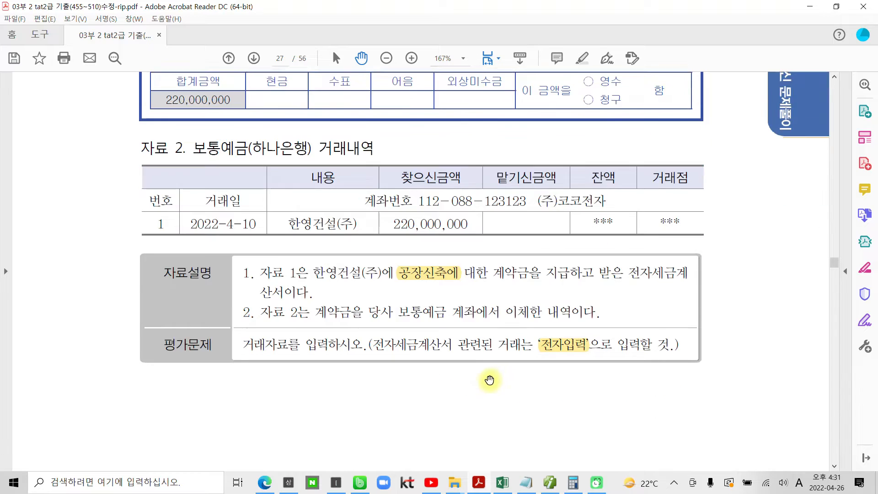
{"action": "scroll", "coordinate": [487, 392], "scroll_direction": "down", "scroll_amount": 5}
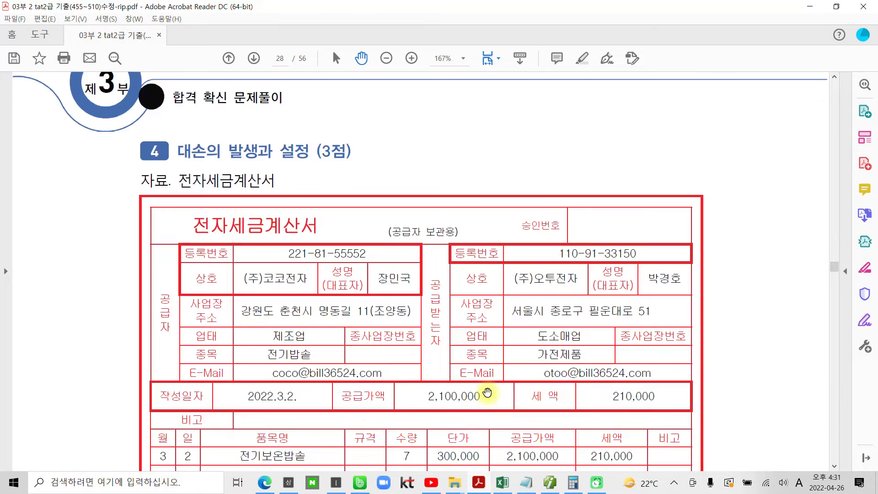
{"action": "scroll", "coordinate": [330, 240], "scroll_direction": "down", "scroll_amount": 10}
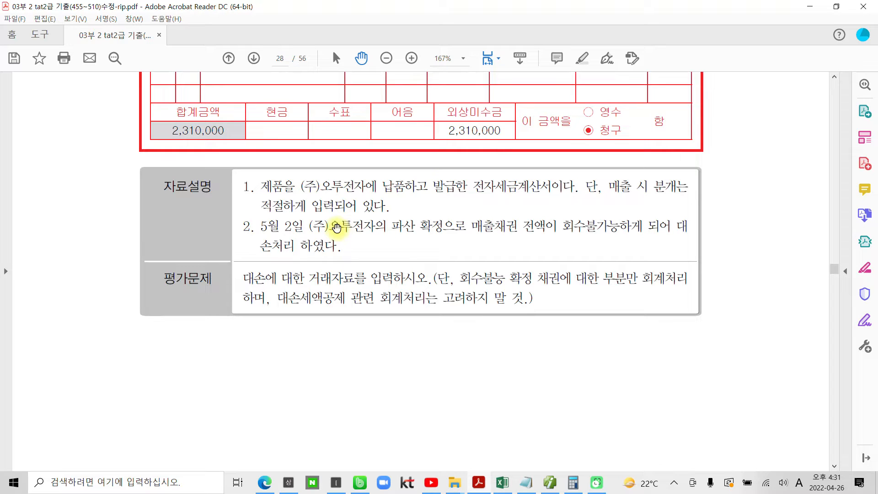
{"action": "left_click_drag", "start_coordinate": [392, 225], "coordinate": [467, 226]}
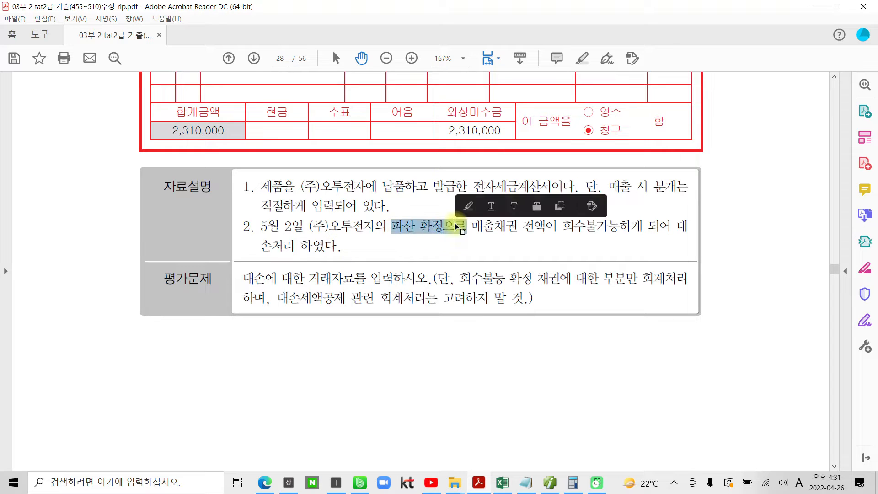
{"action": "right_click", "coordinate": [445, 229]}
{"action": "left_click", "coordinate": [501, 328]}
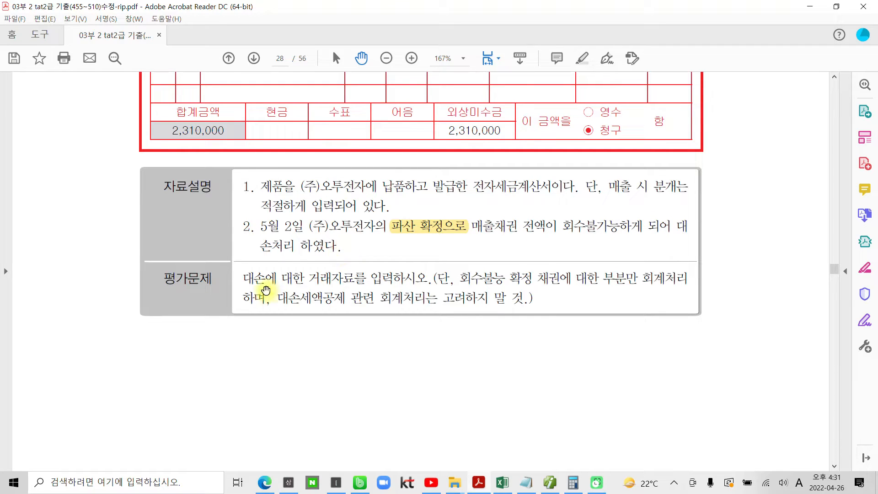
Highlight 대손에 대한 거래자료를 입력하시오 in question 4's 평가문제 and read the 대손세액공제 condition
{"action": "left_click_drag", "start_coordinate": [244, 280], "coordinate": [398, 274]}
{"action": "right_click", "coordinate": [400, 276]}
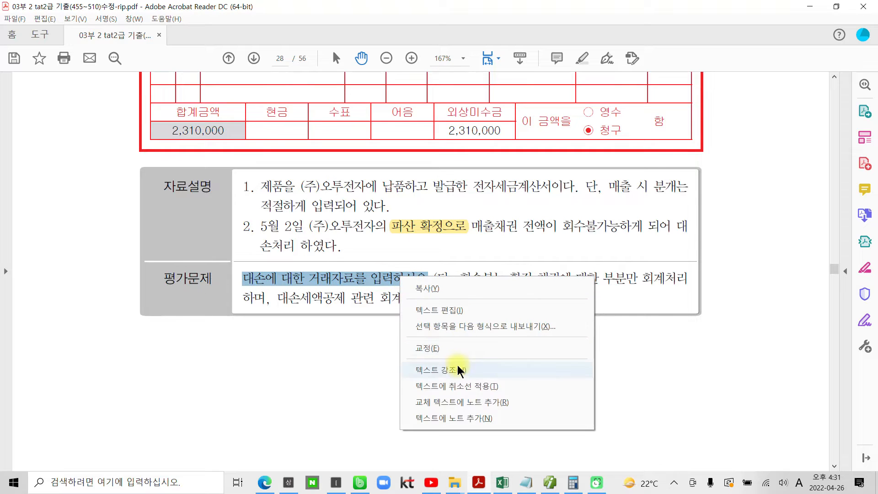
{"action": "left_click", "coordinate": [457, 365]}
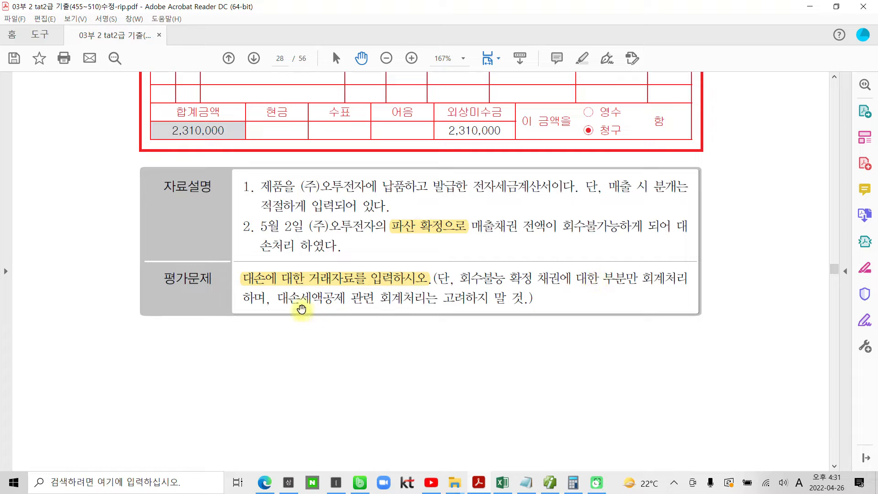
{"action": "left_click_drag", "start_coordinate": [281, 299], "coordinate": [447, 299]}
{"action": "left_click", "coordinate": [558, 313]}
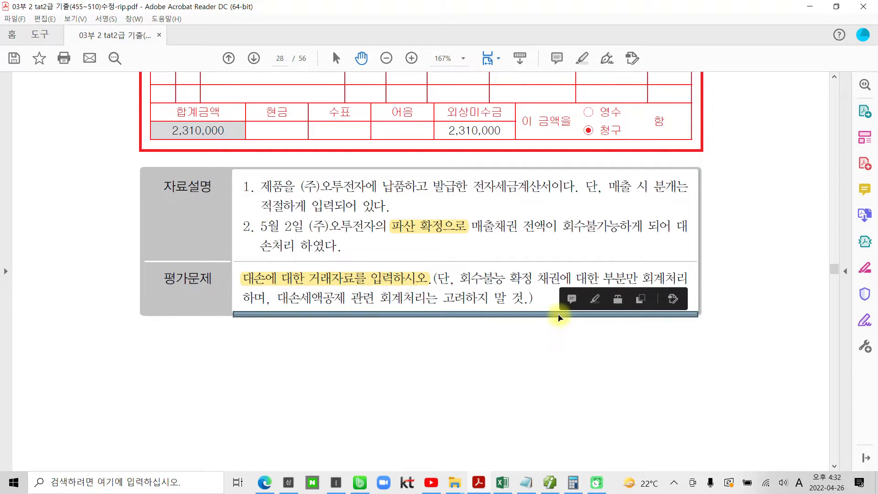
{"action": "left_click", "coordinate": [505, 298]}
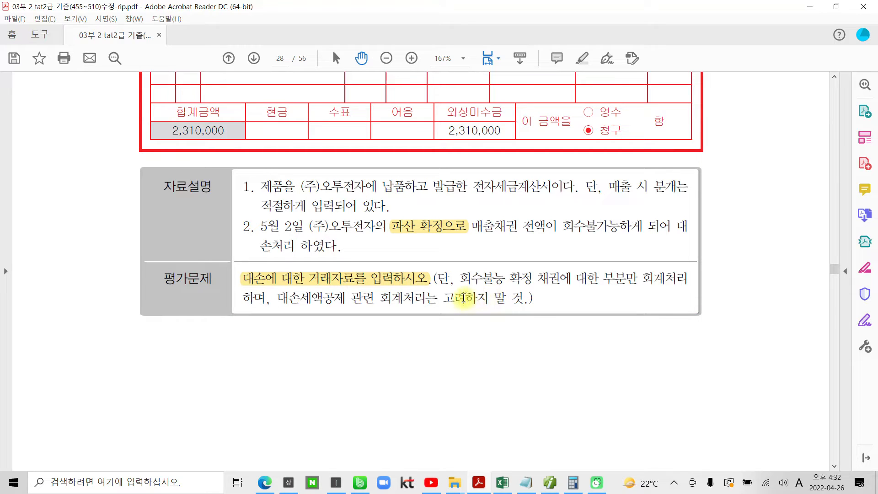
Review question 4's tax invoice for (주)오투전자, then highlight the date 5월 2일 in the 자료설명
{"action": "scroll", "coordinate": [393, 322], "scroll_direction": "up", "scroll_amount": 1}
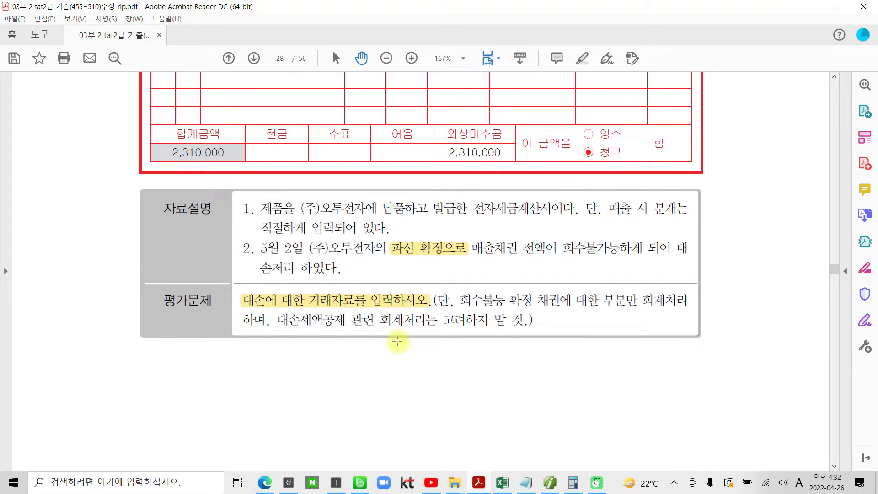
{"action": "scroll", "coordinate": [332, 303], "scroll_direction": "up", "scroll_amount": 3}
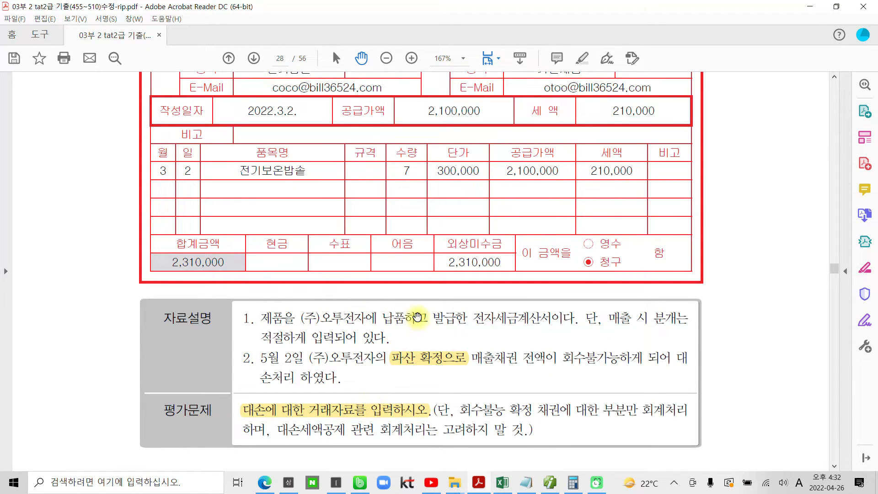
{"action": "scroll", "coordinate": [330, 343], "scroll_direction": "up", "scroll_amount": 2}
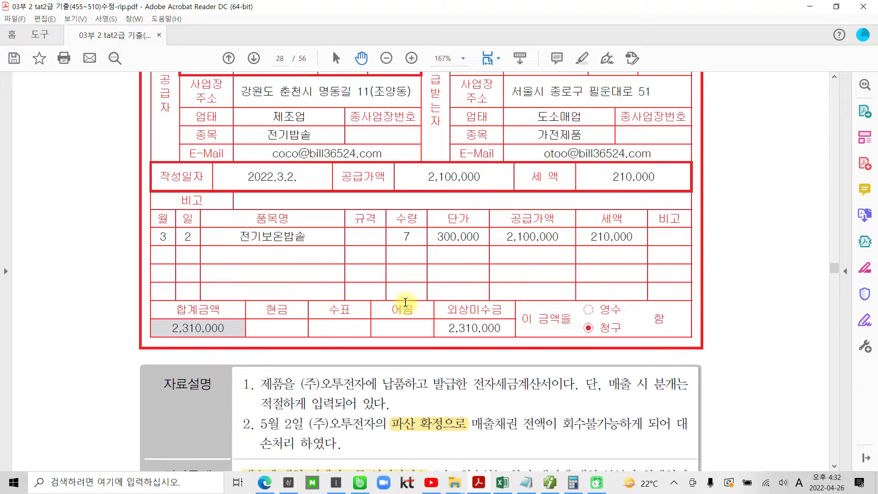
{"action": "scroll", "coordinate": [405, 303], "scroll_direction": "down", "scroll_amount": 1}
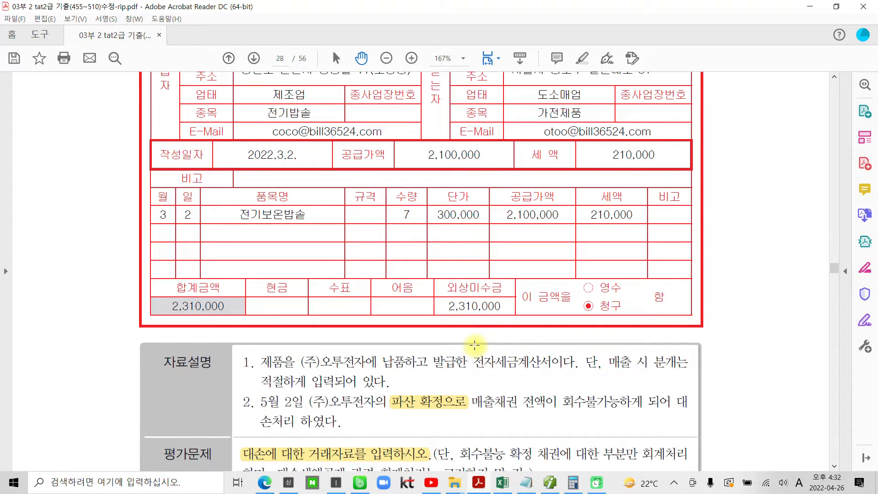
{"action": "left_click_drag", "start_coordinate": [314, 400], "coordinate": [258, 402]}
{"action": "right_click", "coordinate": [309, 407]}
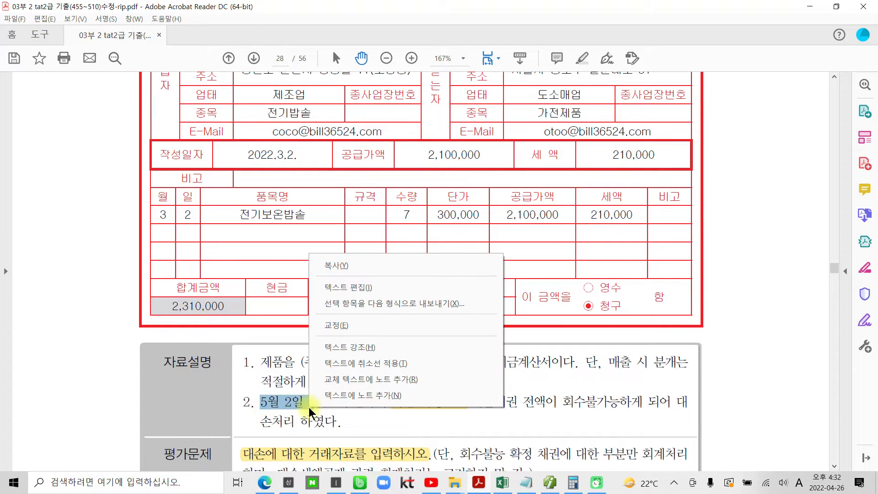
{"action": "left_click", "coordinate": [357, 347]}
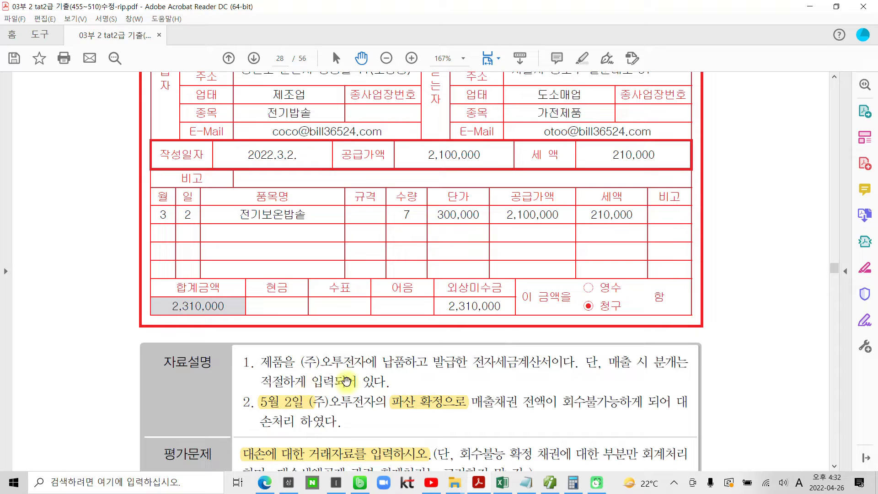
Switch to Smart A, open the 합계잔액시산표 as of May 2, and check the 외상매출금 row and its 대손충당금
{"action": "left_click", "coordinate": [550, 482]}
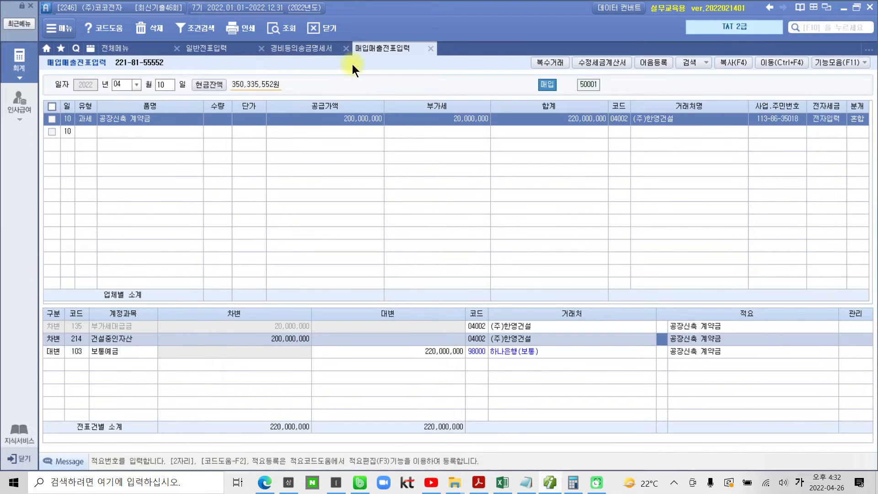
{"action": "left_click", "coordinate": [149, 51]}
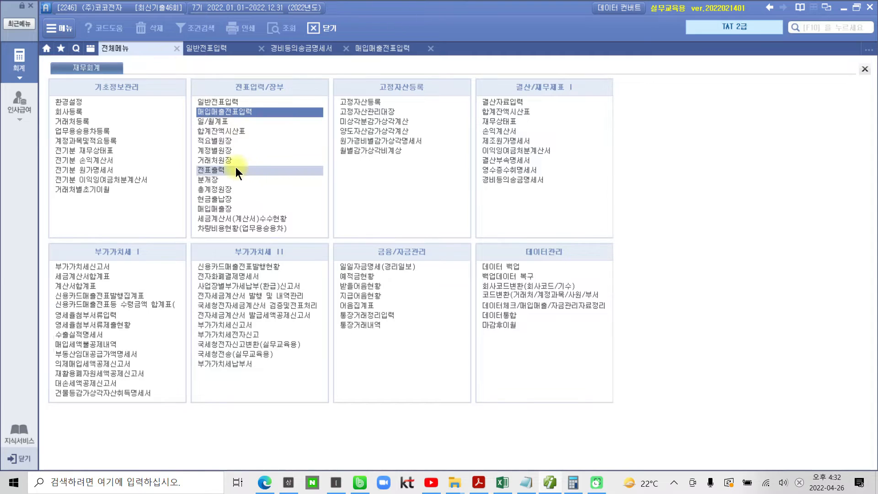
{"action": "left_click", "coordinate": [232, 128]}
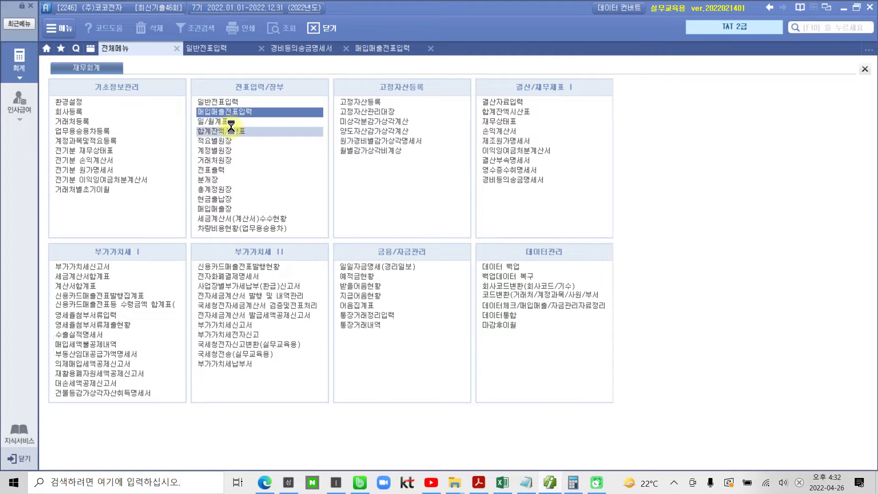
{"action": "type", "text": "05"}
{"action": "key", "text": "Return"}
{"action": "type", "text": "2"}
{"action": "key", "text": "Return"}
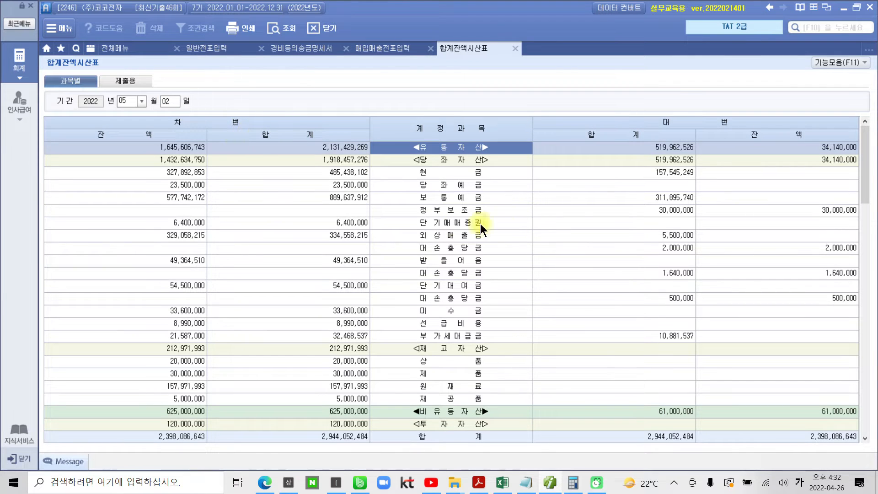
{"action": "left_click", "coordinate": [443, 235]}
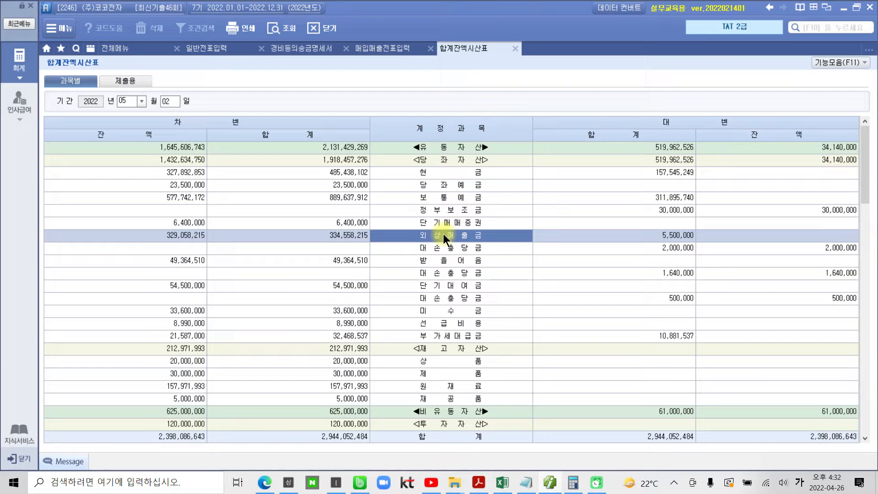
{"action": "left_click", "coordinate": [448, 247]}
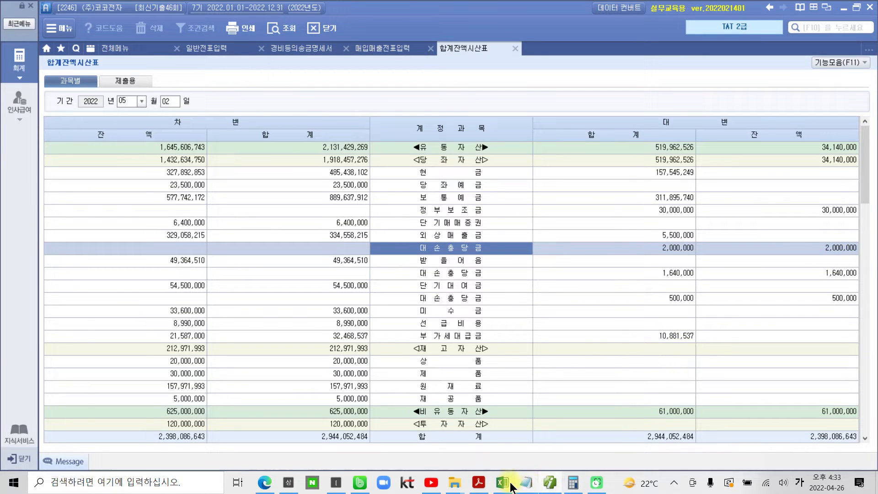
Switch to the PDF and check the 외상미수금 amount and the buyer on question 4's 전자세금계산서
{"action": "left_click", "coordinate": [532, 485]}
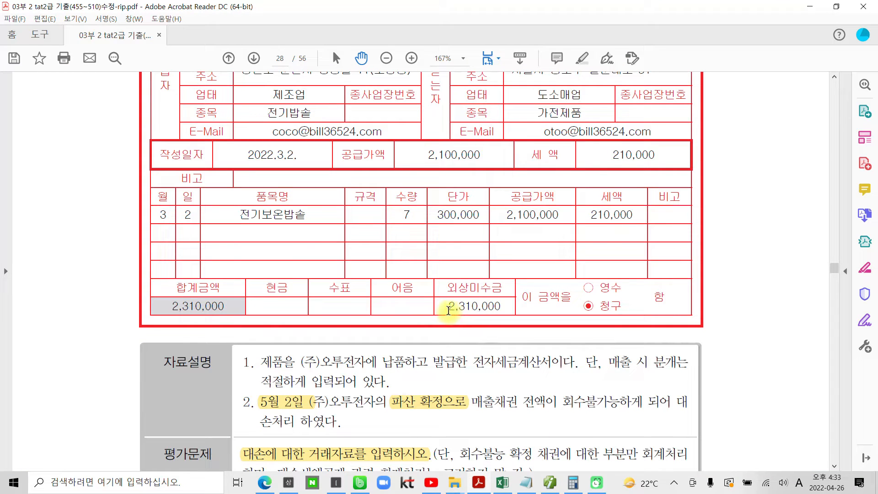
{"action": "left_click_drag", "start_coordinate": [448, 309], "coordinate": [502, 307]}
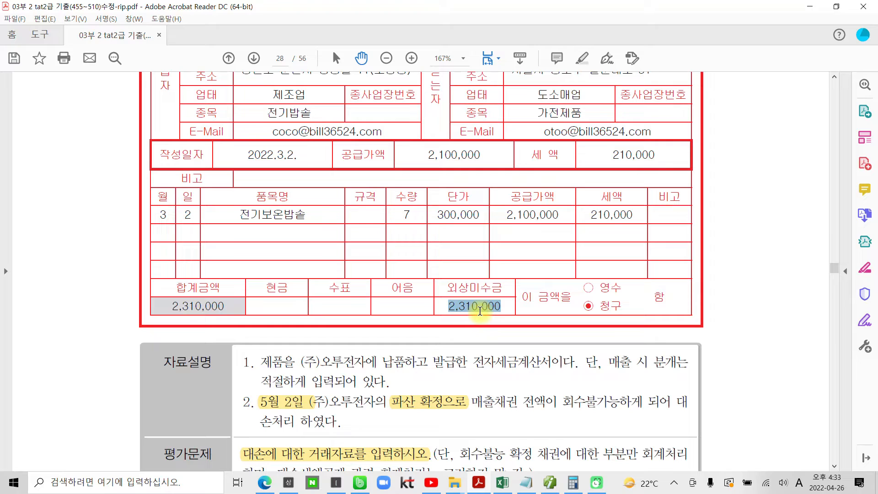
{"action": "left_click", "coordinate": [442, 376]}
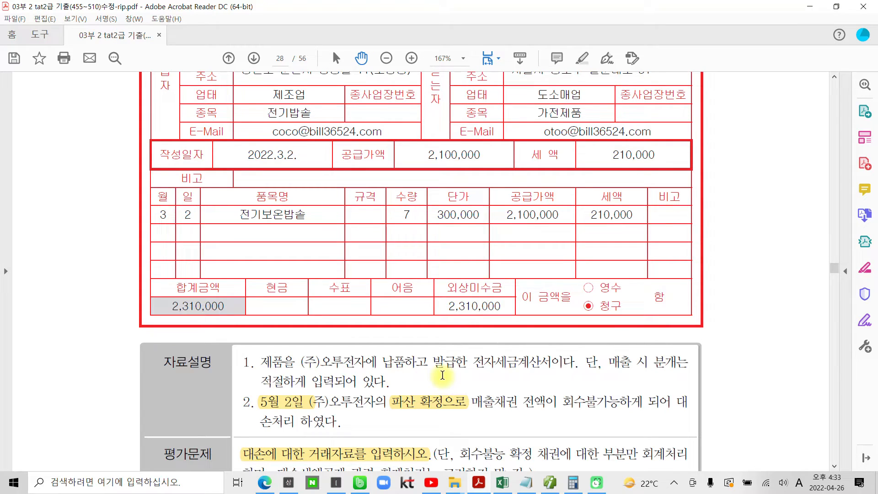
{"action": "scroll", "coordinate": [441, 374], "scroll_direction": "up", "scroll_amount": 4}
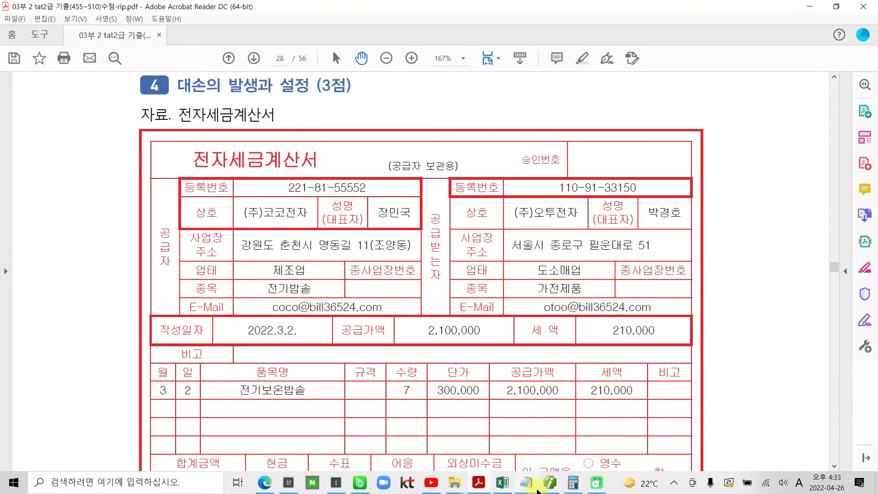
Switch to Smart A and set the 일반전표입력 date to May 2 (05월 02일)
{"action": "left_click", "coordinate": [550, 482]}
{"action": "left_click", "coordinate": [215, 47]}
{"action": "left_click", "coordinate": [137, 87]}
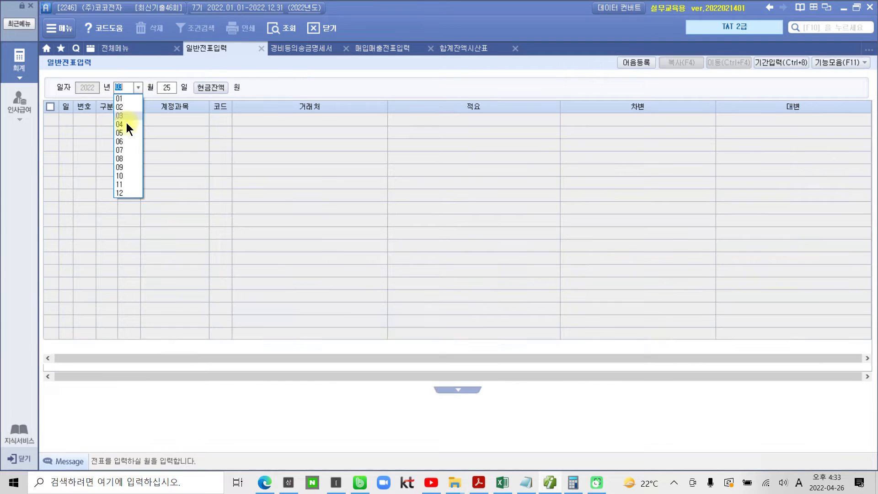
{"action": "left_click", "coordinate": [125, 136]}
{"action": "type", "text": "02"}
{"action": "key", "text": "Return"}
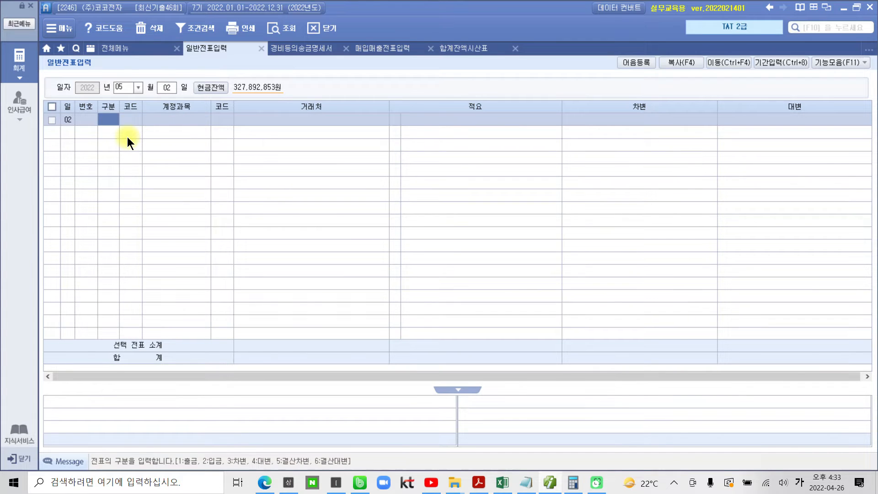
Enter a 대변 line for 108 외상매출금 with 거래처 04003 (주)오투전자 and an amount of 2,310,000
{"action": "type", "text": "4"}
{"action": "key", "text": "Return"}
{"action": "type", "text": "108"}
{"action": "key", "text": "Return"}
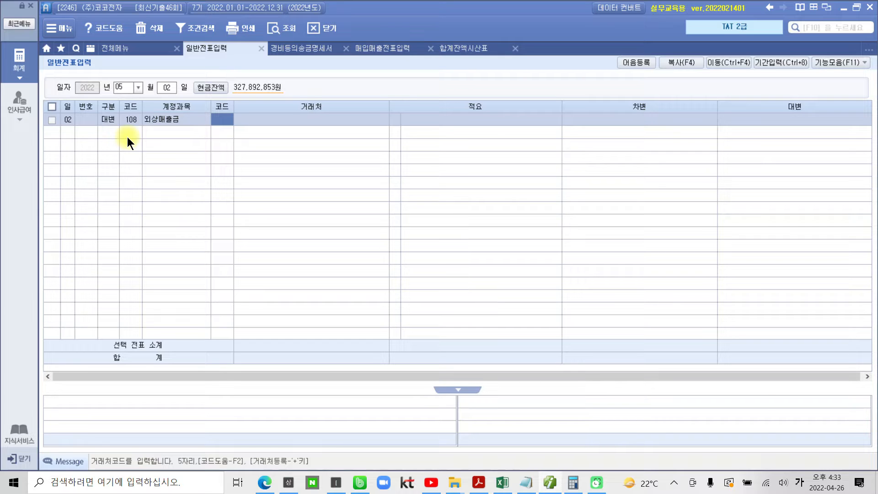
{"action": "type", "text": "04003"}
{"action": "key", "text": "Return"}
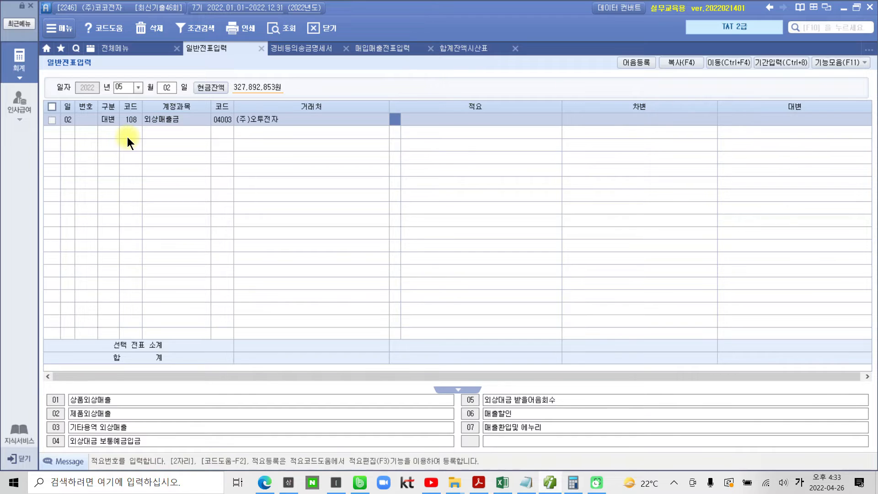
{"action": "key", "text": "Return"}
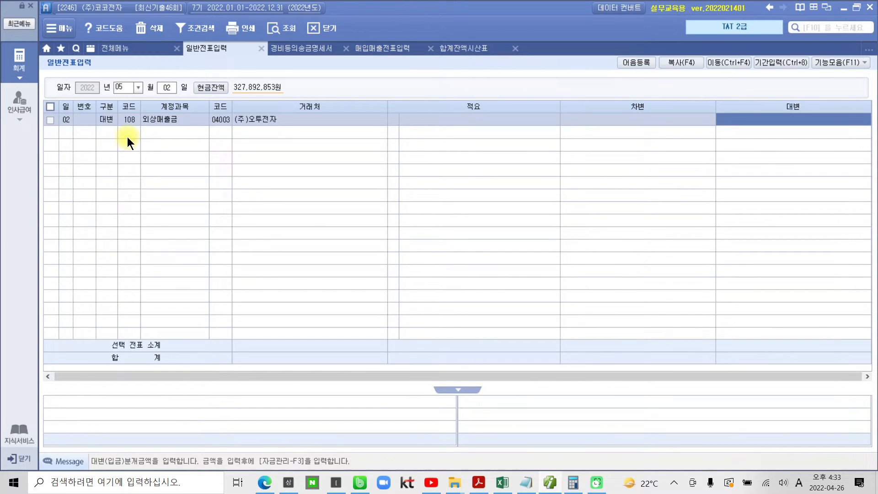
{"action": "type", "text": "2,310,"}
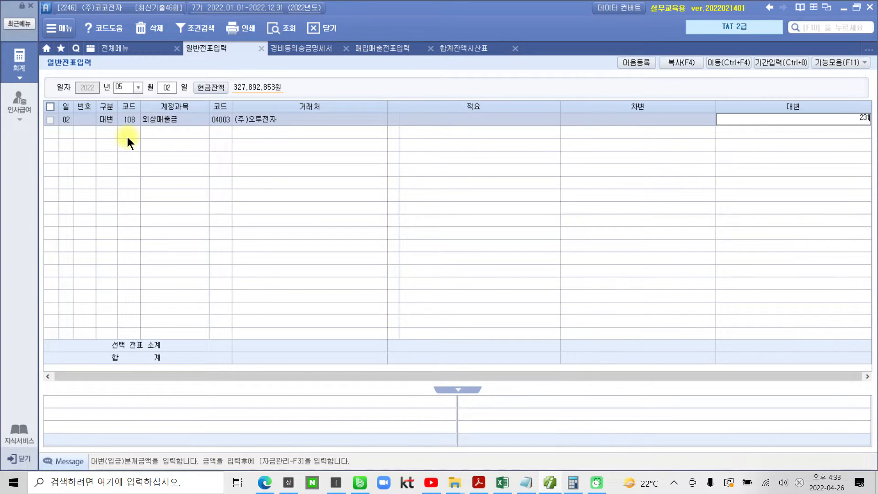
{"action": "type", "text": "000"}
{"action": "key", "text": "Return"}
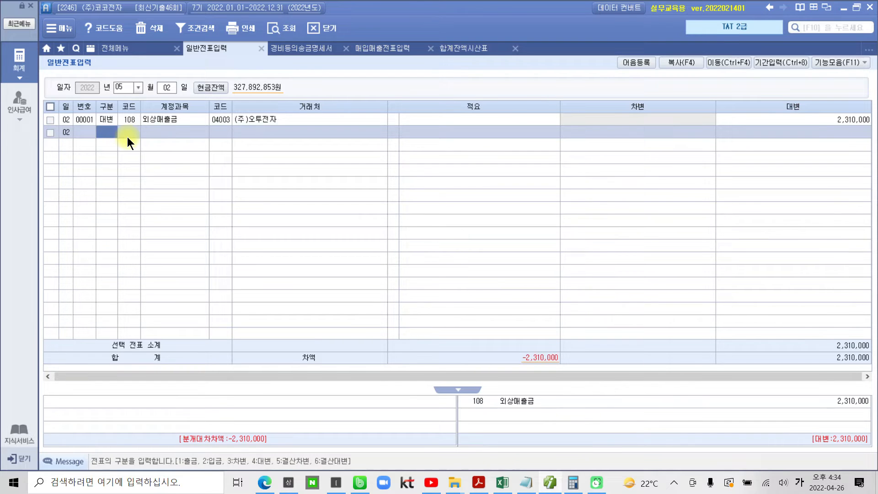
Add a 차변 line for 109 대손충당금 with no 거래처 and an amount of 2,000,000
{"action": "type", "text": "3"}
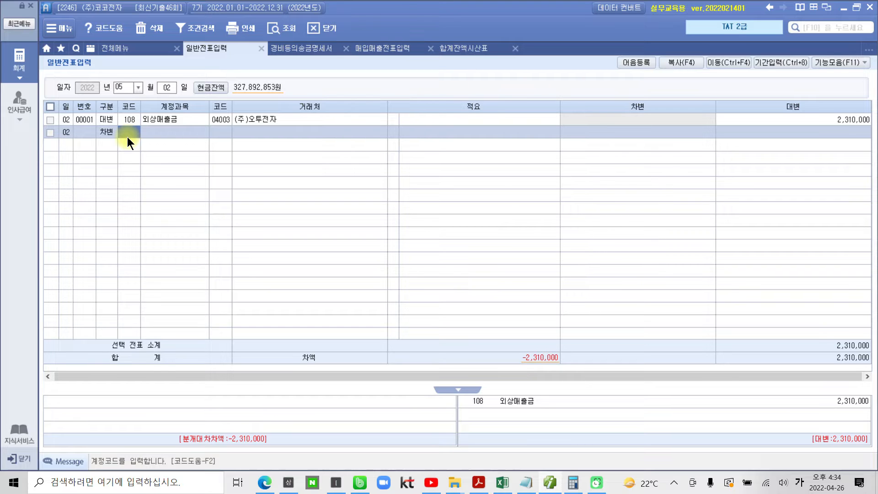
{"action": "type", "text": "109"}
{"action": "key", "text": "Return"}
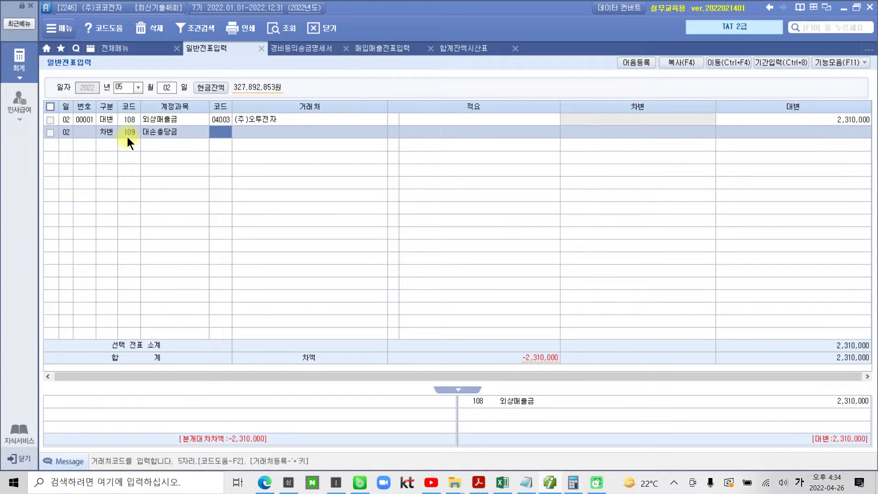
{"action": "key", "text": "Return"}
{"action": "key", "text": "Return"}
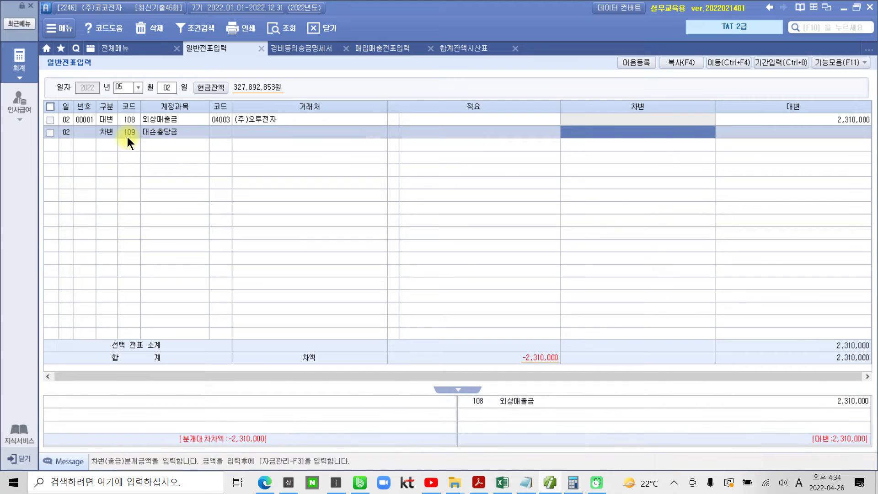
{"action": "type", "text": "2+++"}
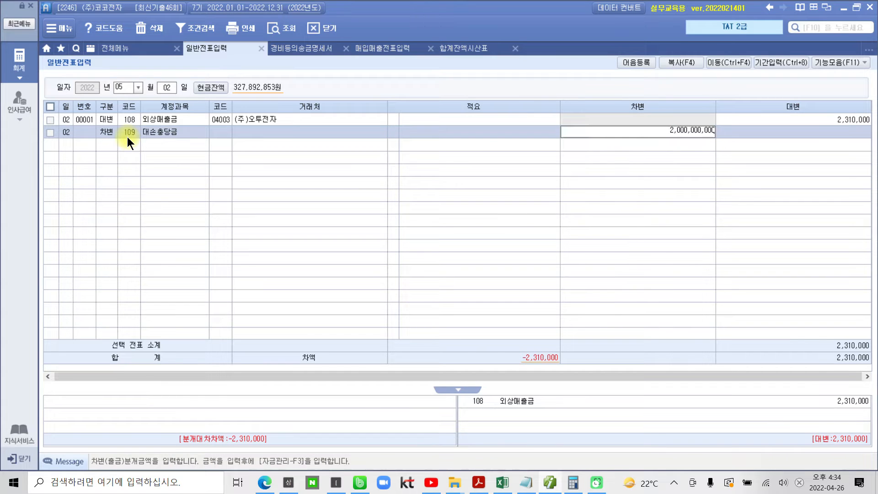
{"action": "key", "text": "BackSpace"}
{"action": "key", "text": "BackSpace"}
{"action": "key", "text": "BackSpace"}
{"action": "key", "text": "Return"}
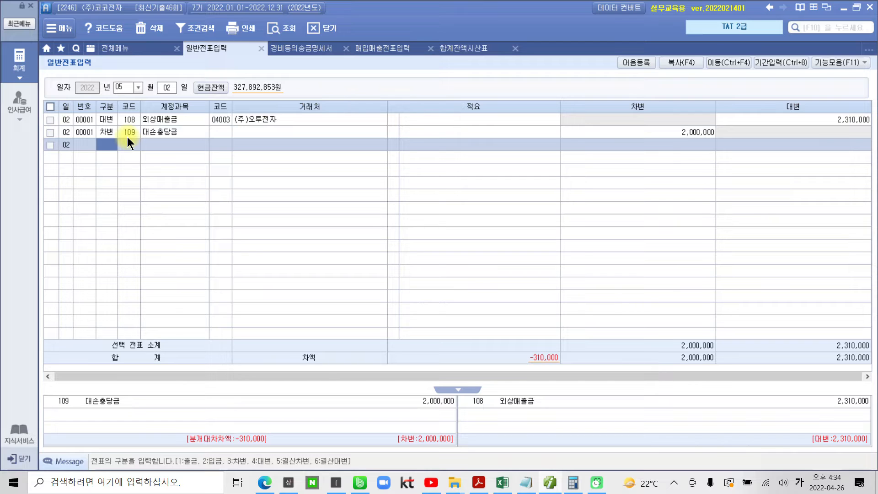
Start another 차변 line and look up accounts beginning with 대 to assign 835 대손상각비
{"action": "type", "text": "3"}
{"action": "key", "text": "Return"}
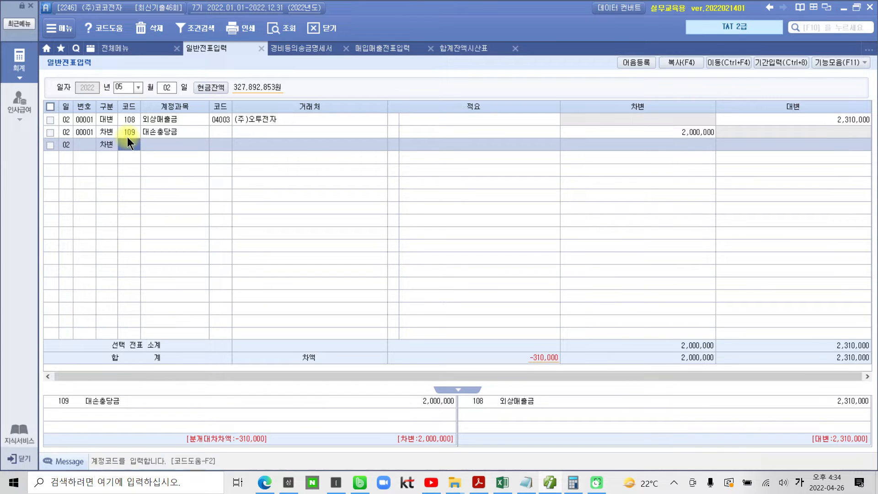
{"action": "type", "text": "대"}
{"action": "key", "text": "Return"}
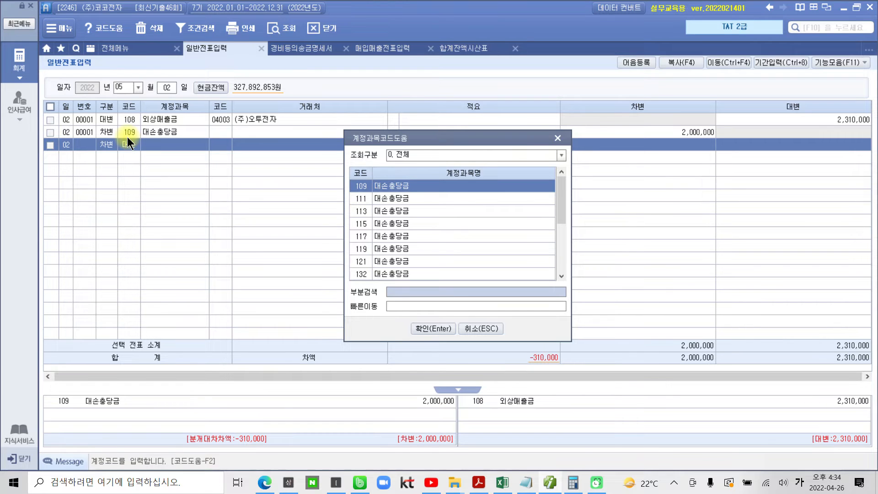
{"action": "key", "text": "Down"}
{"action": "key", "text": "Down"}
{"action": "key", "text": "Down"}
{"action": "key", "text": "Down"}
{"action": "key", "text": "Down"}
{"action": "key", "text": "Down"}
{"action": "key", "text": "Down"}
{"action": "key", "text": "Down"}
{"action": "key", "text": "Down"}
{"action": "key", "text": "Down"}
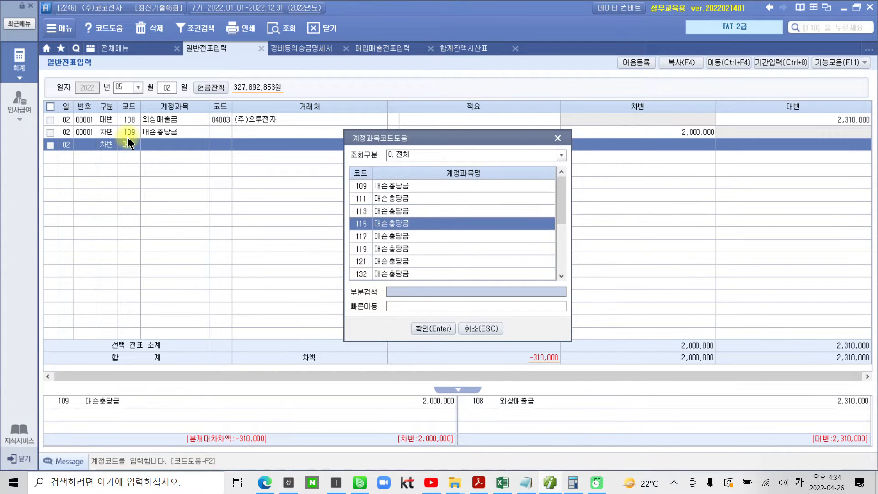
{"action": "key", "text": "Down"}
{"action": "key", "text": "Down"}
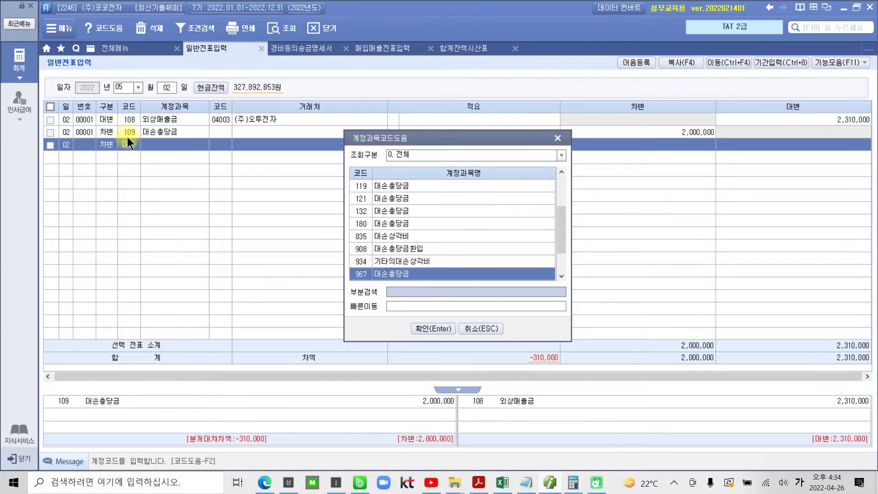
{"action": "key", "text": "Down"}
{"action": "key", "text": "Down"}
{"action": "key", "text": "Down"}
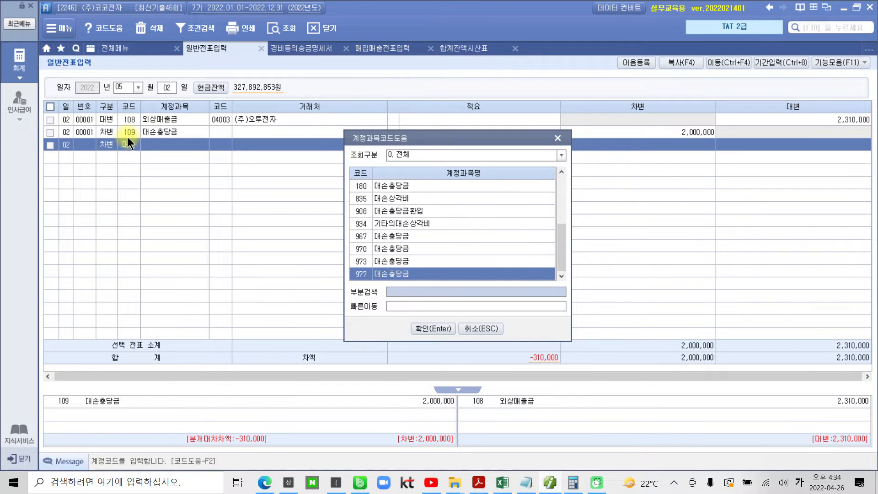
{"action": "key", "text": "Up"}
{"action": "key", "text": "Up"}
{"action": "key", "text": "Up"}
{"action": "key", "text": "Up"}
{"action": "key", "text": "Up"}
{"action": "key", "text": "Up"}
{"action": "key", "text": "Return"}
{"action": "key", "text": "Return"}
{"action": "key", "text": "Return"}
{"action": "key", "text": "Return"}
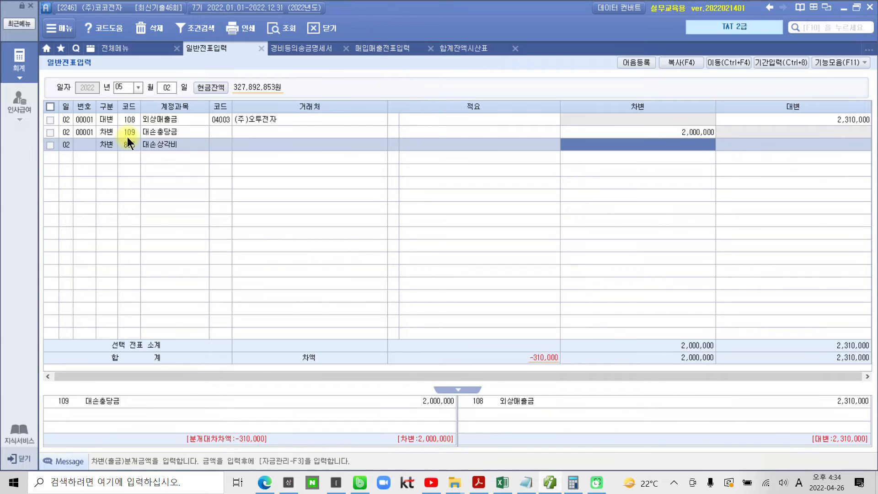
Leave the 대손상각비 line's 거래처 and 적요 blank and set its 차변 amount to 310,000
{"action": "type", "text": "3100000"}
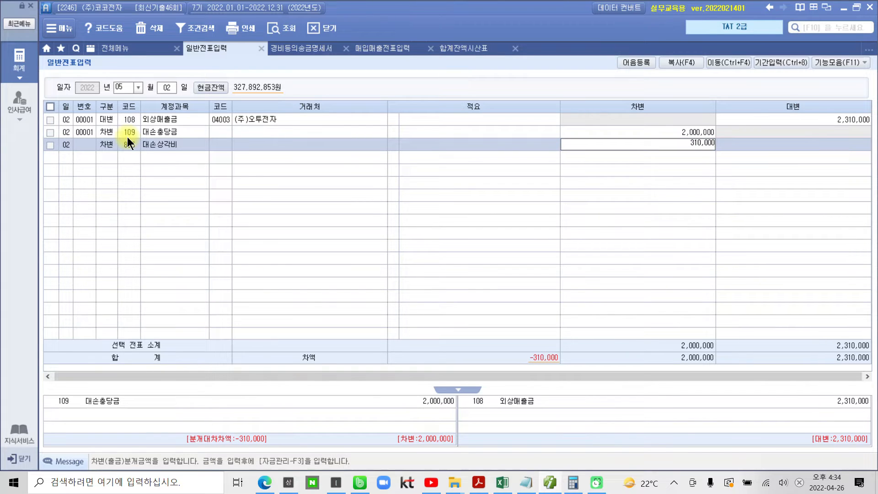
{"action": "key", "text": "Return"}
Review the 대손충당금 and 대손상각비 lines of the May 2 voucher against question 4's tax invoice in the PDF
{"action": "left_click", "coordinate": [147, 136]}
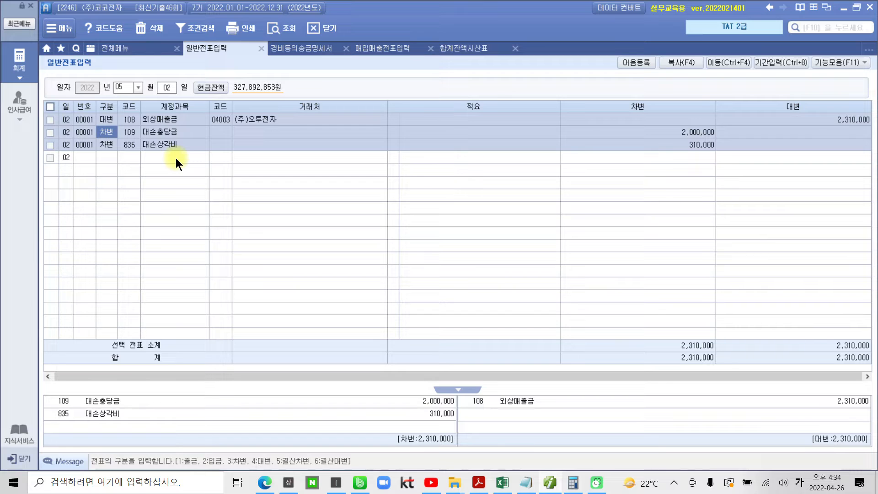
{"action": "left_click", "coordinate": [230, 145]}
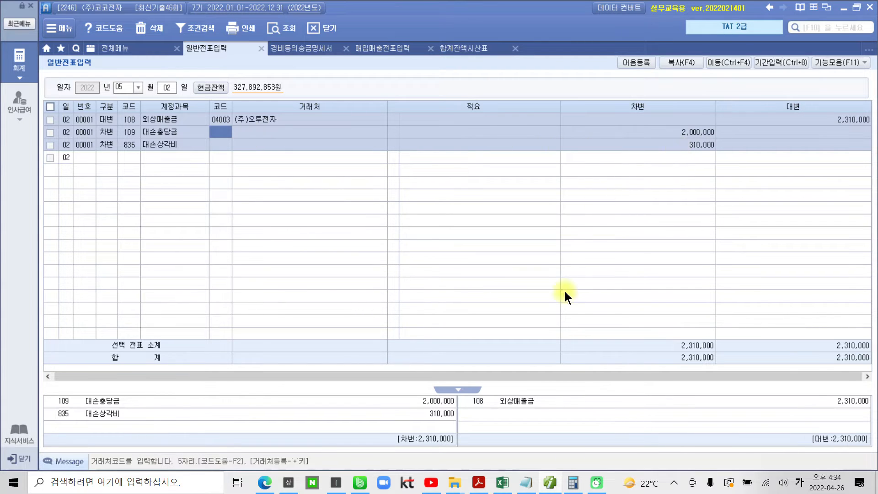
{"action": "left_click", "coordinate": [554, 474]}
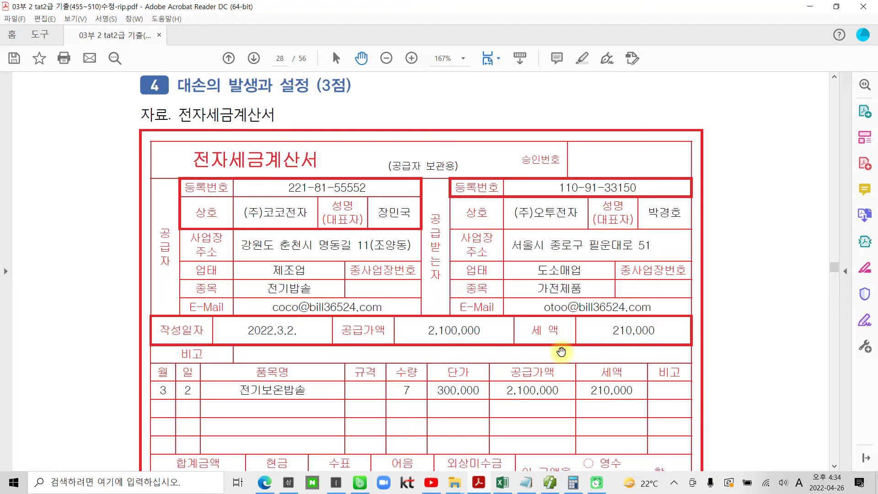
{"action": "left_click", "coordinate": [550, 482]}
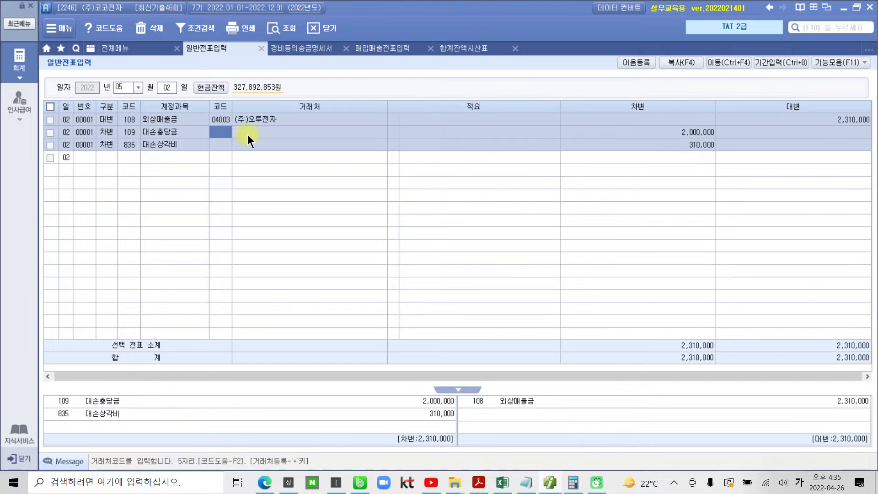
{"action": "left_click", "coordinate": [637, 133]}
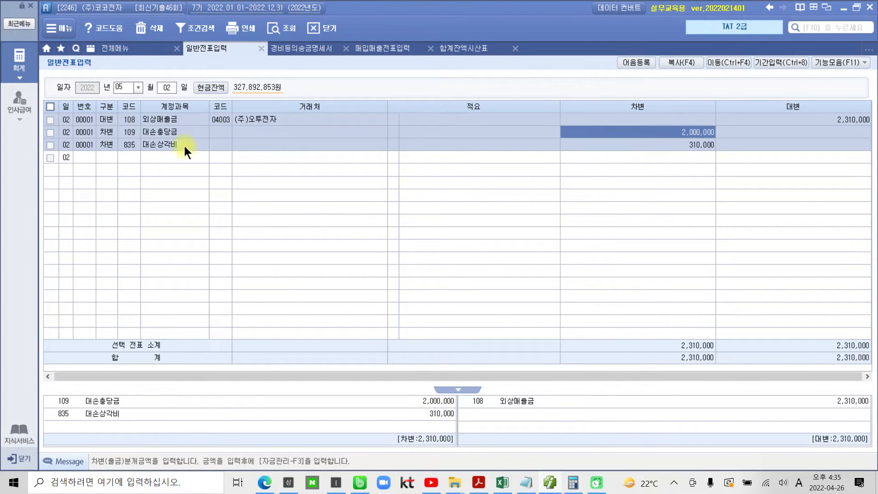
{"action": "left_click", "coordinate": [626, 147]}
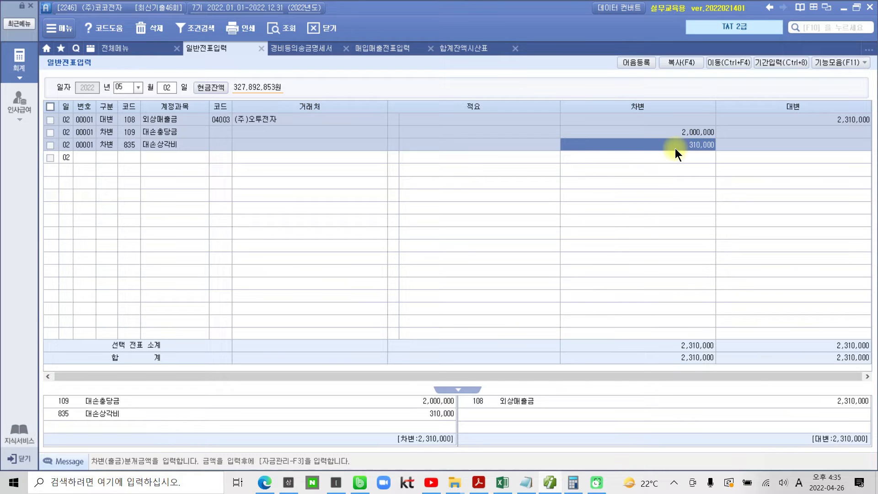
Switch to the PDF in Acrobat Reader and check question 4's 평가문제 condition about 대손세액공제 accounting
{"action": "left_click", "coordinate": [478, 482]}
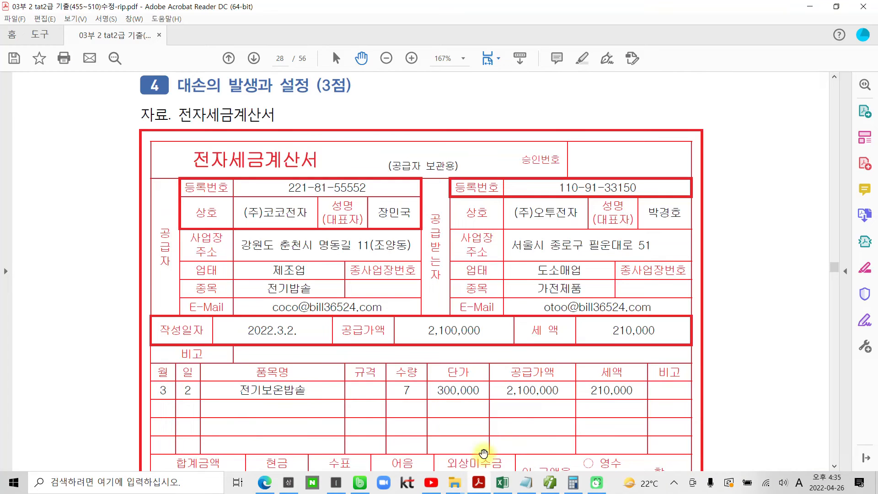
{"action": "scroll", "coordinate": [588, 391], "scroll_direction": "down", "scroll_amount": 5}
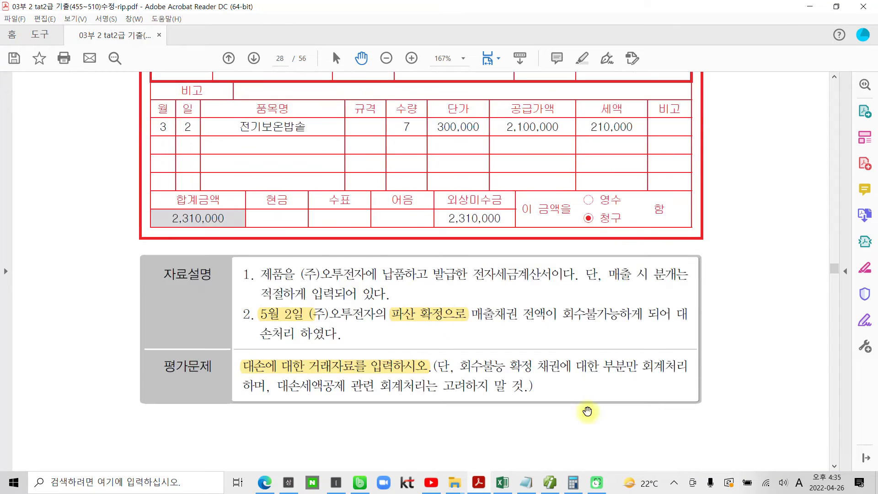
{"action": "left_click_drag", "start_coordinate": [287, 386], "coordinate": [518, 386]}
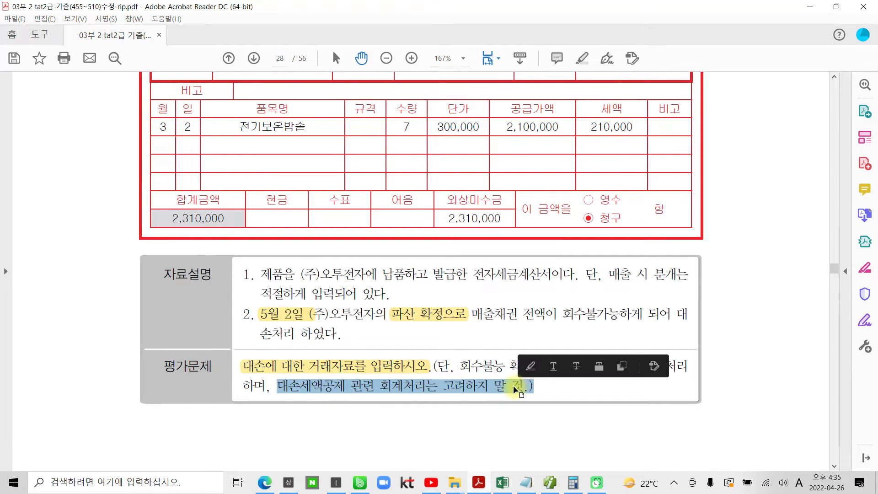
{"action": "left_click", "coordinate": [517, 386]}
Move on to 문제 2 부가가치세 and view question 1's 거래명세서 for the sale to (주)기남전자
{"action": "scroll", "coordinate": [503, 407], "scroll_direction": "down", "scroll_amount": 1}
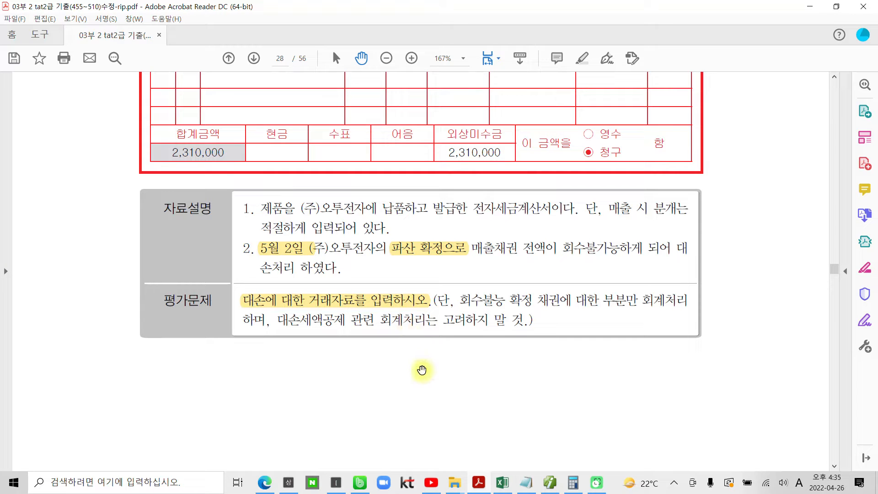
{"action": "scroll", "coordinate": [427, 362], "scroll_direction": "down", "scroll_amount": 6}
{"action": "scroll", "coordinate": [439, 378], "scroll_direction": "down", "scroll_amount": 7}
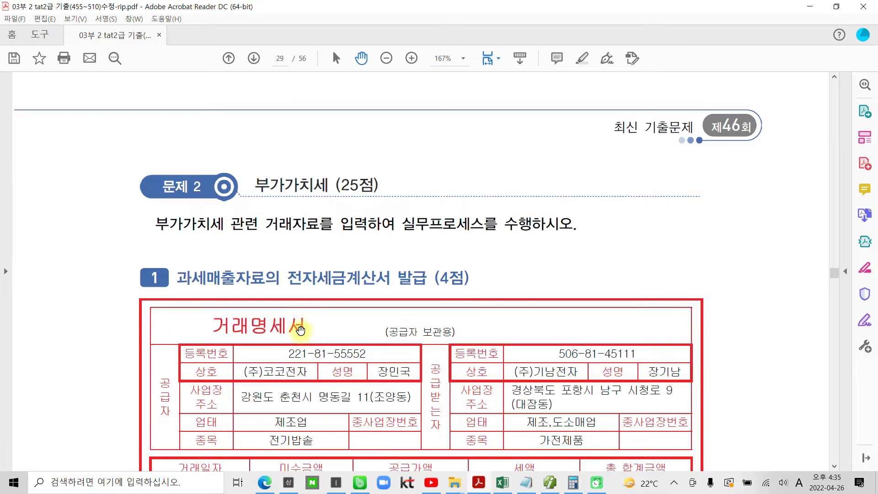
{"action": "scroll", "coordinate": [298, 337], "scroll_direction": "down", "scroll_amount": 2}
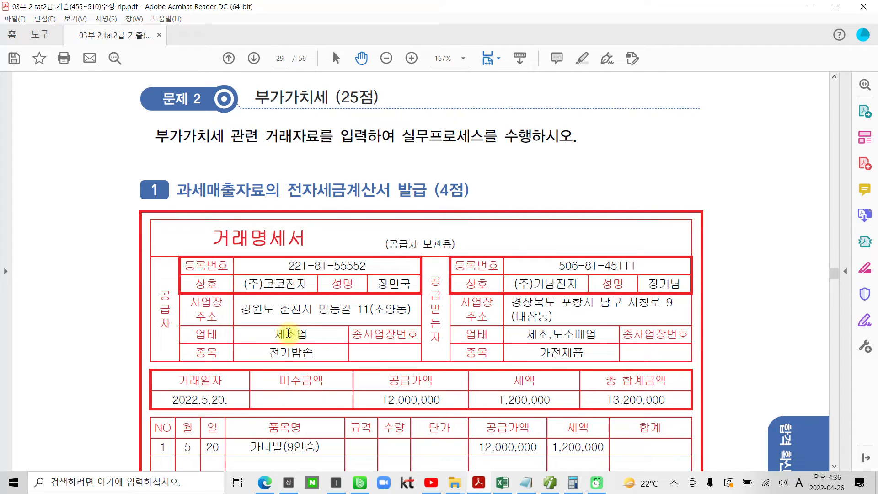
Highlight '전체양도일자와 회사계상상각비를' and '감가상각비는 계상하지 않기로 함' in question 1's 평가문제 in the PDF
{"action": "scroll", "coordinate": [277, 320], "scroll_direction": "down", "scroll_amount": 2}
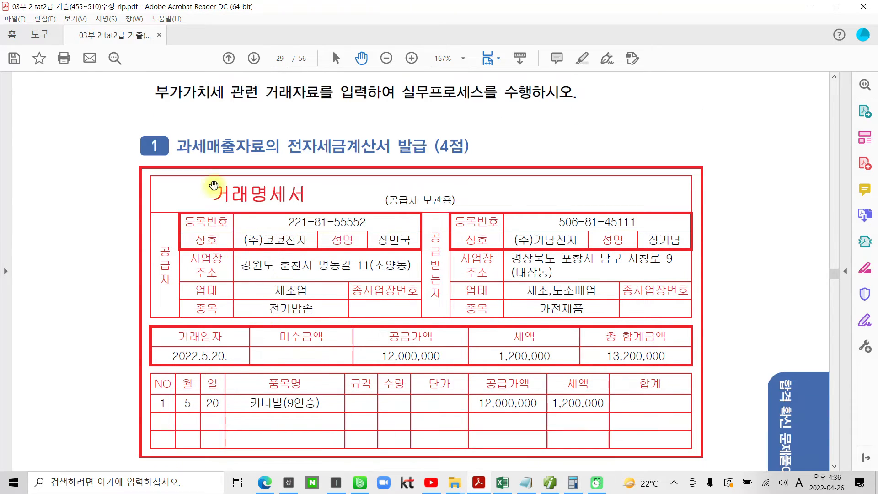
{"action": "scroll", "coordinate": [409, 169], "scroll_direction": "down", "scroll_amount": 10}
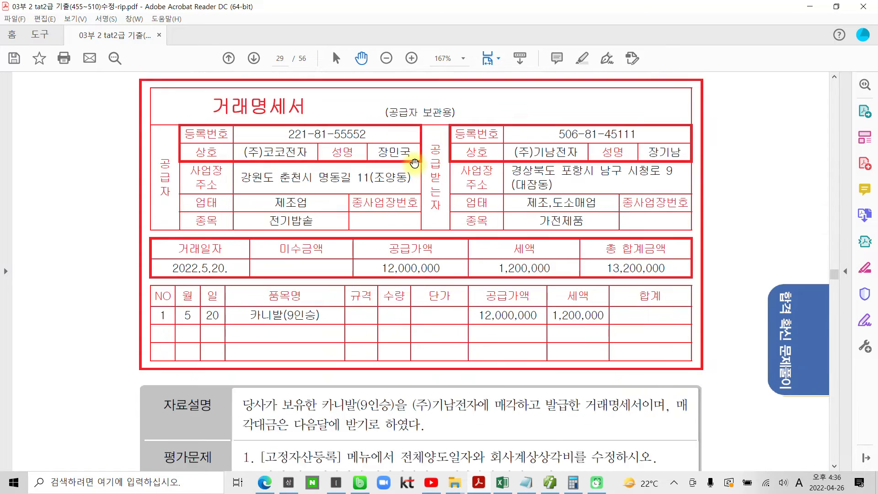
{"action": "scroll", "coordinate": [415, 181], "scroll_direction": "down", "scroll_amount": 2}
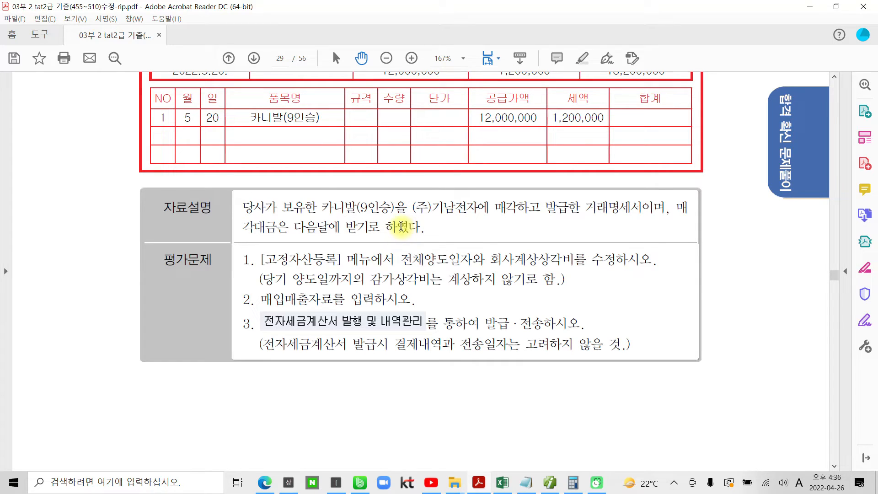
{"action": "scroll", "coordinate": [304, 320], "scroll_direction": "down", "scroll_amount": 1}
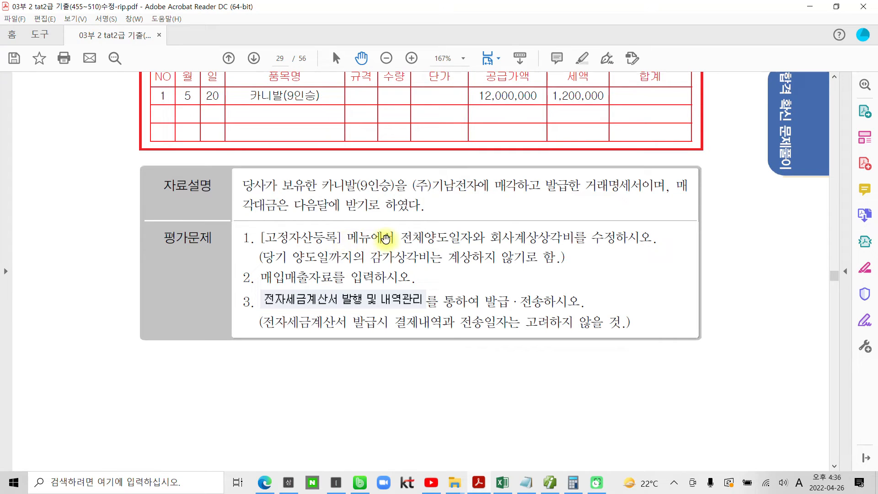
{"action": "left_click_drag", "start_coordinate": [401, 238], "coordinate": [502, 236]}
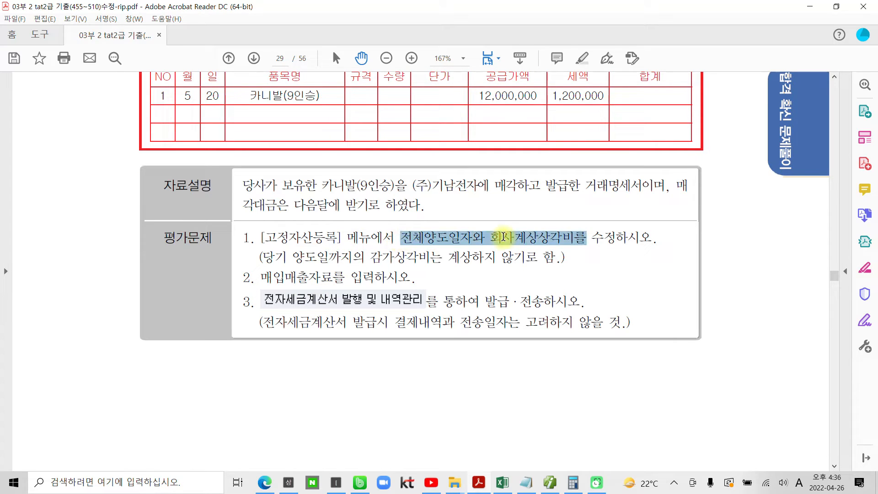
{"action": "right_click", "coordinate": [504, 236]}
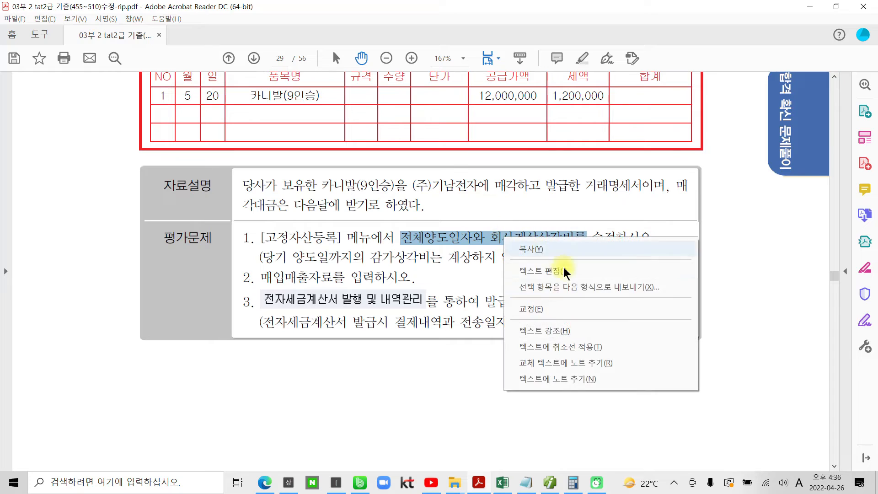
{"action": "left_click", "coordinate": [548, 327]}
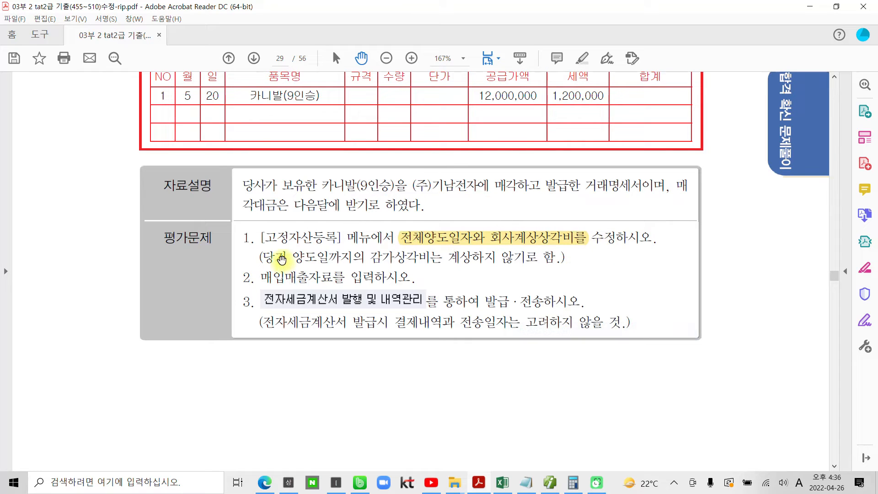
{"action": "left_click_drag", "start_coordinate": [370, 256], "coordinate": [554, 258]}
{"action": "right_click", "coordinate": [533, 256]}
{"action": "left_click", "coordinate": [574, 351]}
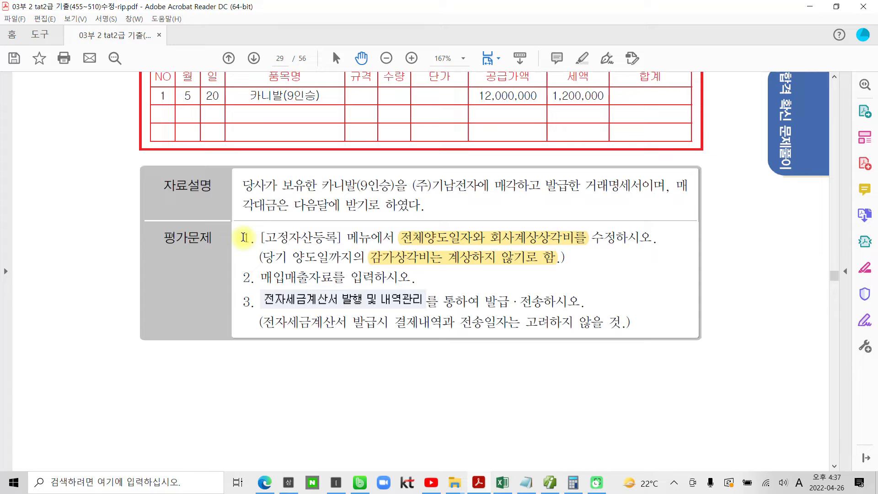
Switch to Smart A, open 고정자산등록 and select the 차량운반구 asset 카니발(9인승)
{"action": "left_click", "coordinate": [545, 481]}
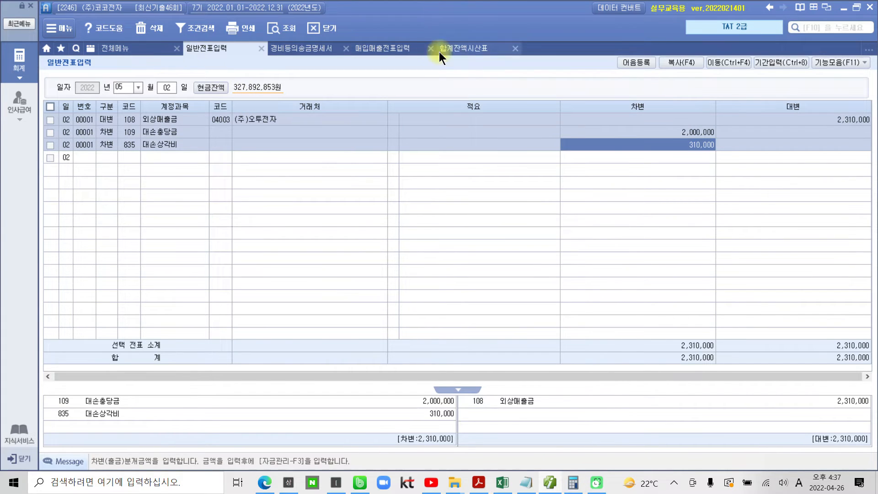
{"action": "left_click", "coordinate": [116, 46]}
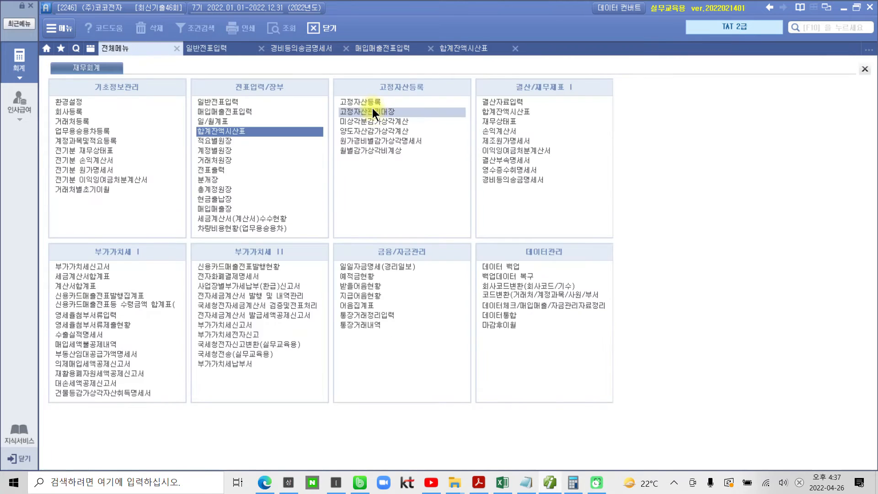
{"action": "left_click", "coordinate": [371, 104]}
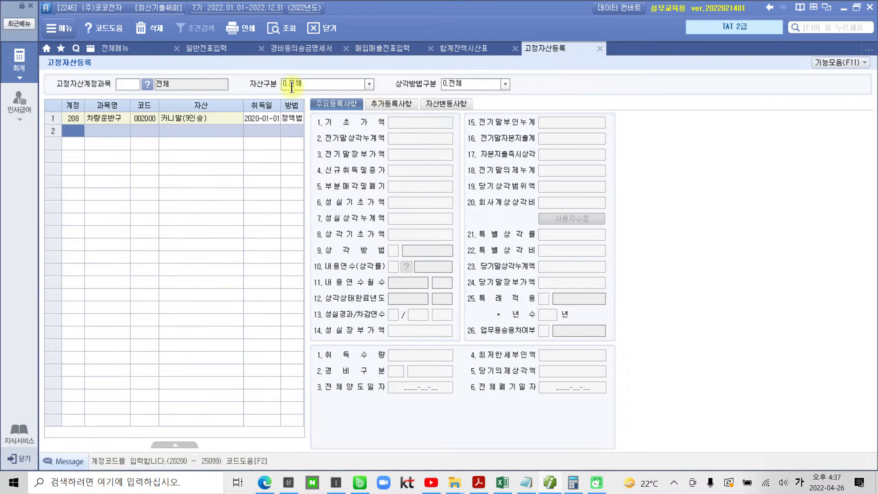
{"action": "left_click", "coordinate": [187, 119]}
{"action": "left_click", "coordinate": [188, 121]}
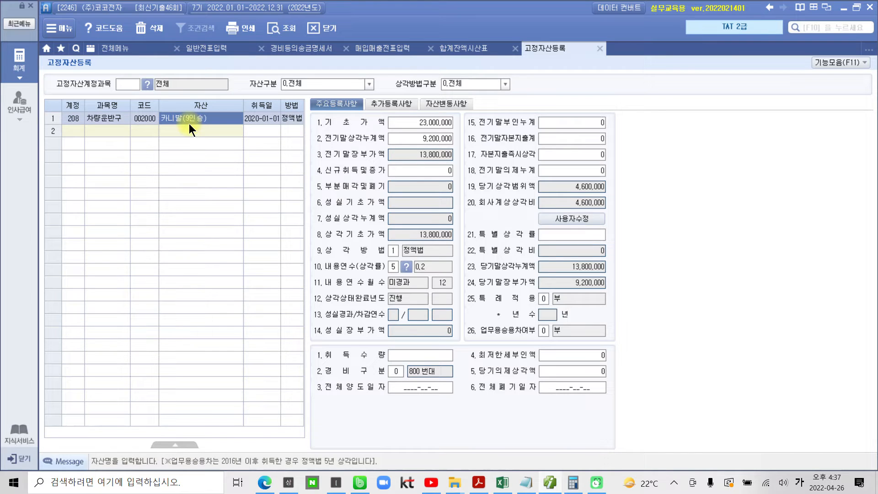
Check the 거래일자 on the PDF's 거래명세서 and set the 카니발(9인승) asset's 전체양도일자 to 2022-05-20
{"action": "left_click", "coordinate": [395, 389]}
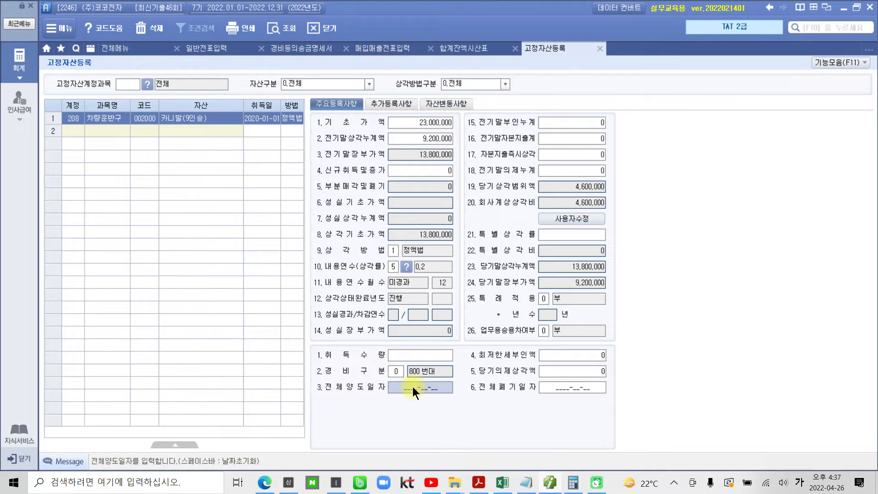
{"action": "left_click", "coordinate": [548, 482]}
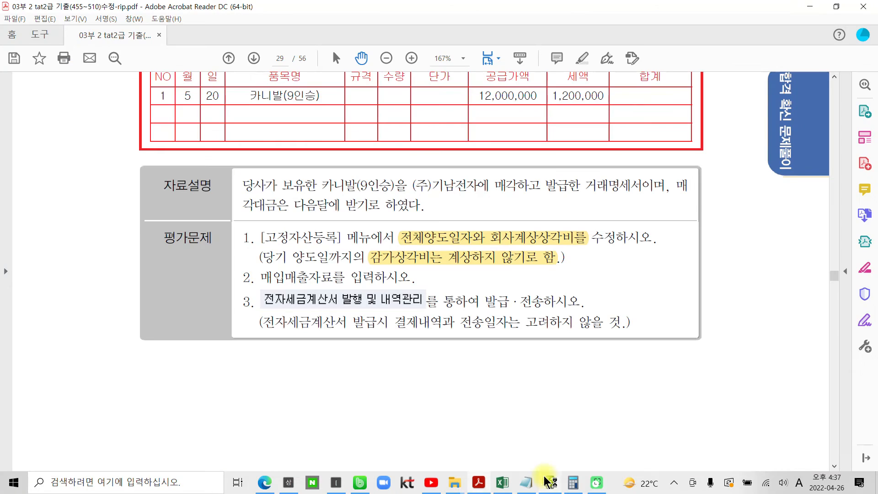
{"action": "scroll", "coordinate": [350, 350], "scroll_direction": "up", "scroll_amount": 4}
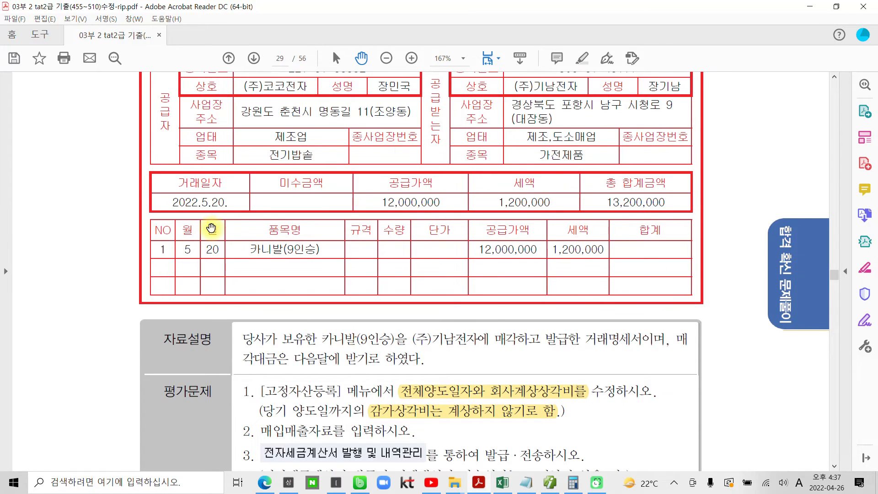
{"action": "scroll", "coordinate": [217, 202], "scroll_direction": "up", "scroll_amount": 2}
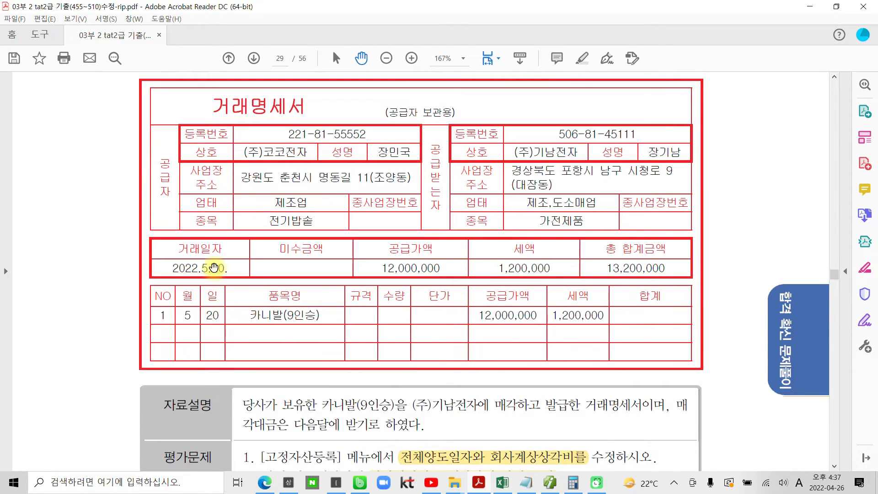
{"action": "left_click", "coordinate": [549, 483]}
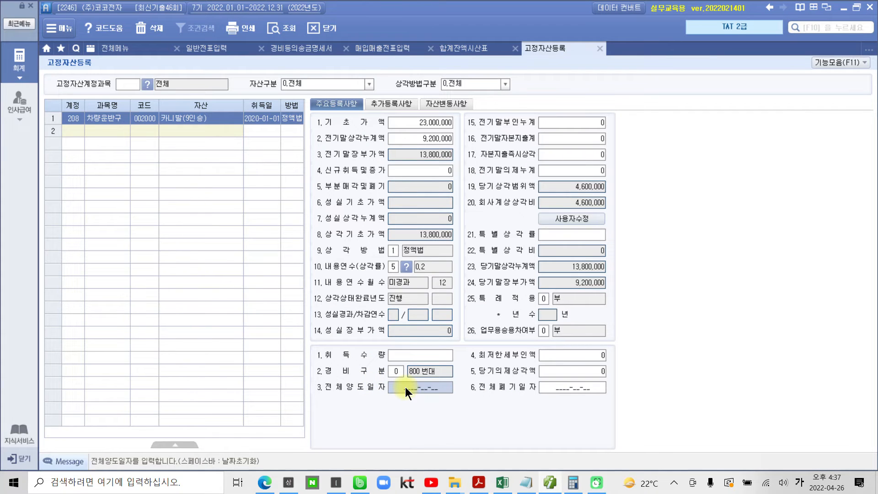
{"action": "left_click", "coordinate": [405, 387]}
{"action": "type", "text": "2022-"}
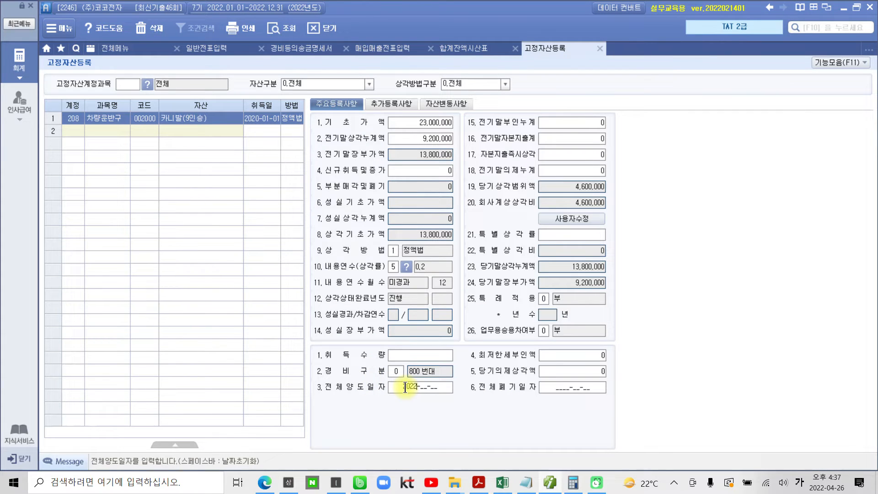
{"action": "type", "text": "05-20"}
{"action": "key", "text": "Return"}
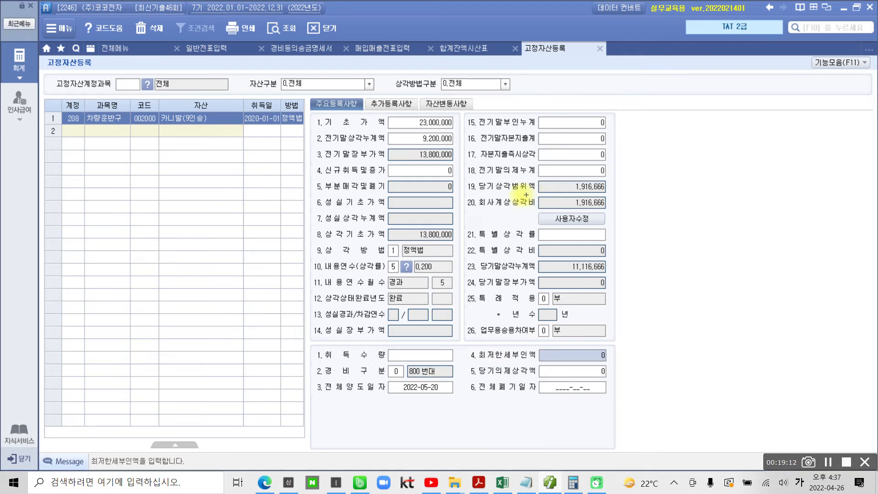
Enable 사용자수정 for the 카니발(9인승) asset's 회사계상상각비 and set it to 0
{"action": "mouse_move", "coordinate": [465, 194]}
{"action": "left_mouse_down"}
{"action": "mouse_move", "coordinate": [492, 210]}
{"action": "mouse_move", "coordinate": [640, 211]}
{"action": "left_mouse_up"}
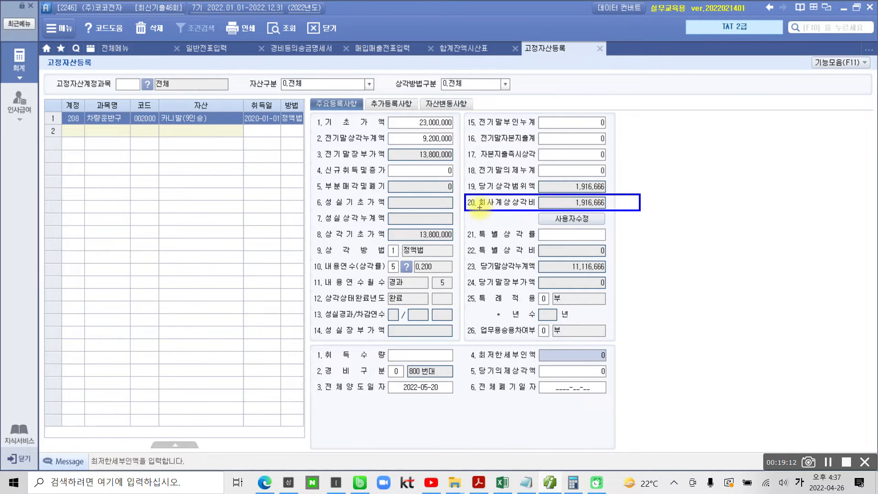
{"action": "mouse_move", "coordinate": [479, 207]}
{"action": "left_mouse_down"}
{"action": "mouse_move", "coordinate": [533, 206]}
{"action": "mouse_move", "coordinate": [558, 224]}
{"action": "mouse_move", "coordinate": [586, 219]}
{"action": "mouse_move", "coordinate": [575, 203]}
{"action": "left_mouse_up"}
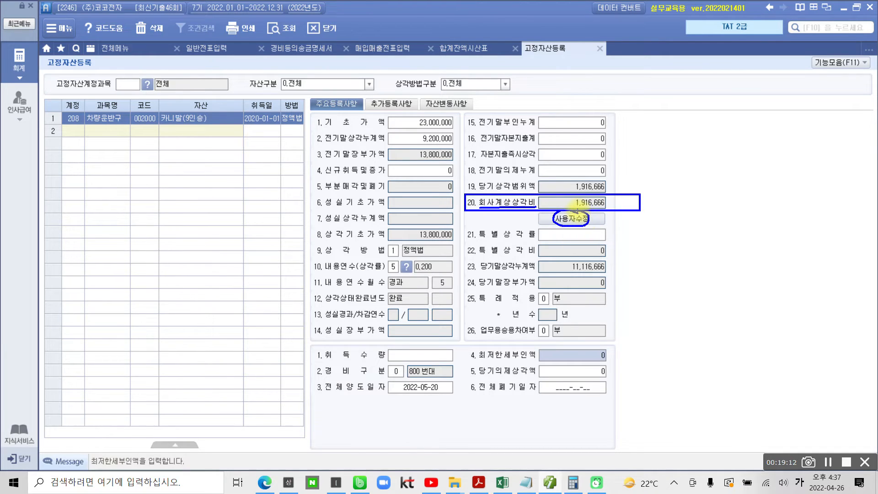
{"action": "left_click", "coordinate": [583, 215]}
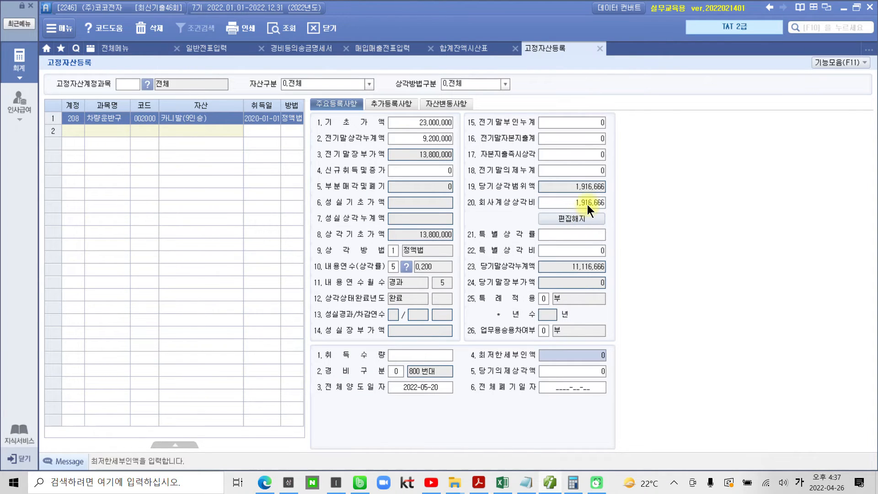
{"action": "left_click", "coordinate": [587, 205]}
{"action": "key", "text": "BackSpace"}
{"action": "key", "text": "Return"}
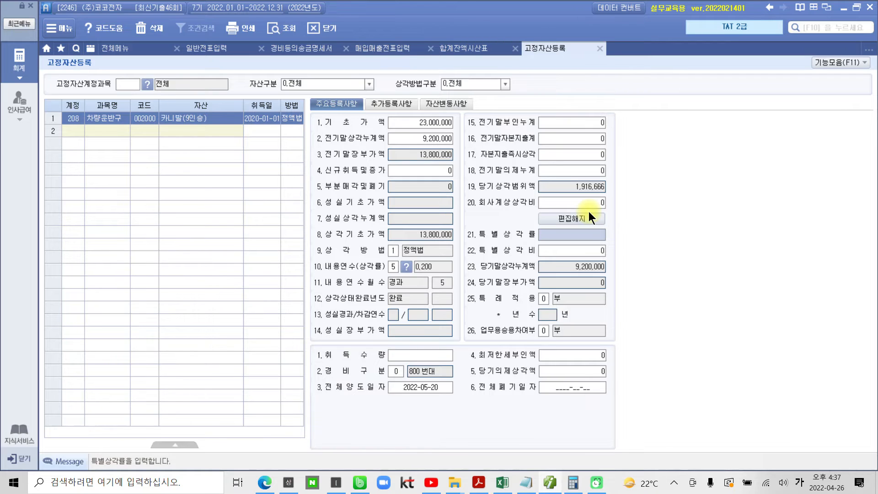
Review the 카니발(9인승) asset's 회사계상상각비, 전체양도일자, 기초가액 and 전기말상각누계액
{"action": "left_click", "coordinate": [585, 205]}
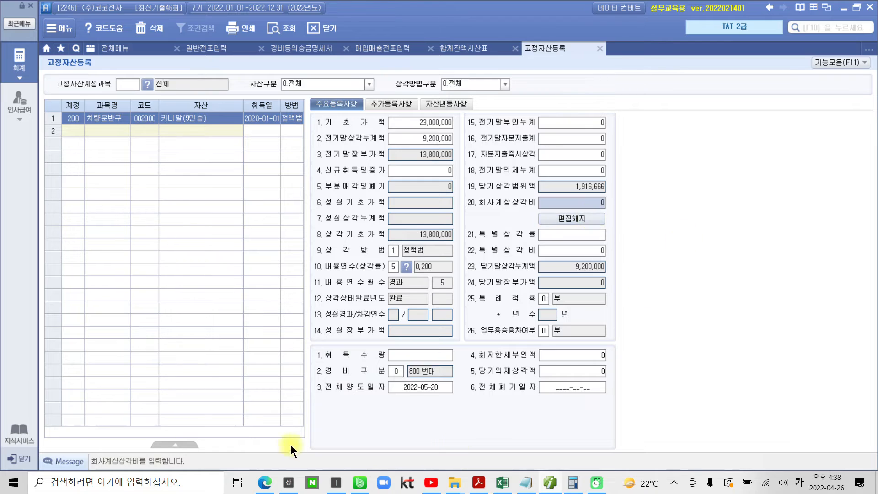
{"action": "left_click", "coordinate": [408, 388]}
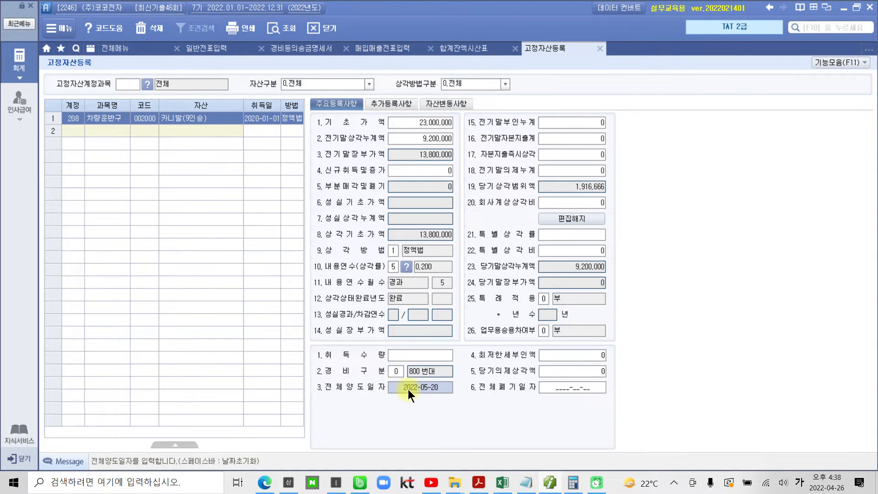
{"action": "left_click", "coordinate": [569, 202]}
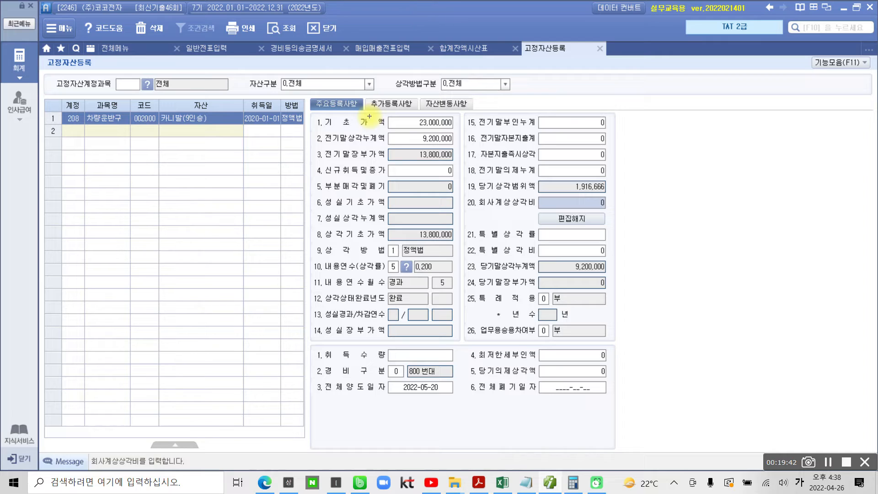
{"action": "left_click_drag", "start_coordinate": [323, 114], "coordinate": [458, 129]}
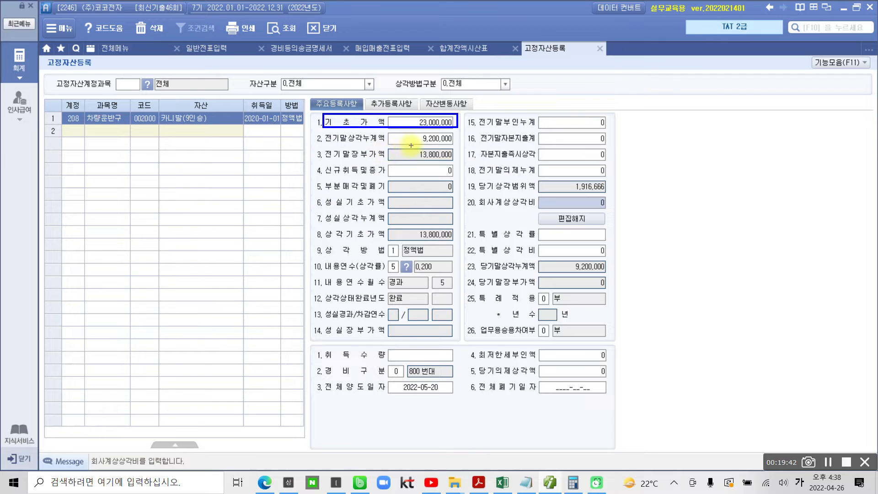
{"action": "left_click_drag", "start_coordinate": [323, 130], "coordinate": [466, 145]}
{"action": "key", "text": "Escape"}
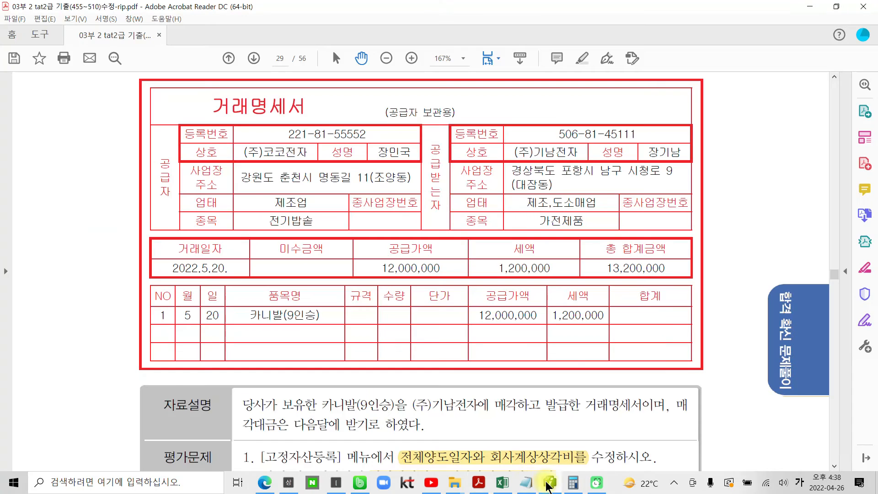
Switch to the PDF in Acrobat Reader and check question 1's 매입매출자료 instruction, 자료설명 and 거래명세서
{"action": "left_click", "coordinate": [478, 482]}
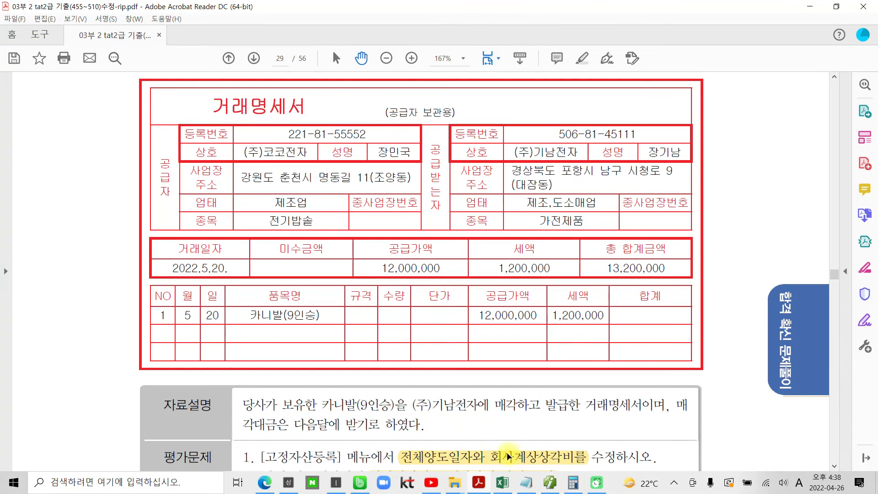
{"action": "scroll", "coordinate": [513, 457], "scroll_direction": "down", "scroll_amount": 5}
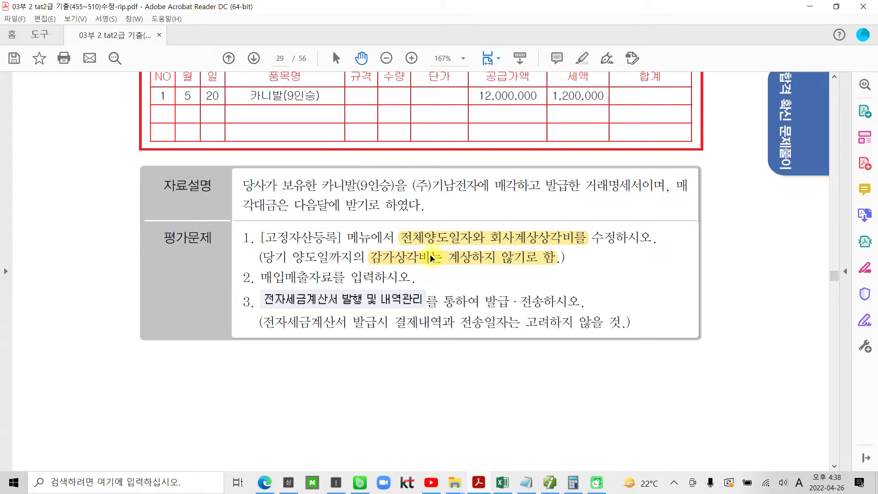
{"action": "left_click_drag", "start_coordinate": [262, 278], "coordinate": [385, 281]}
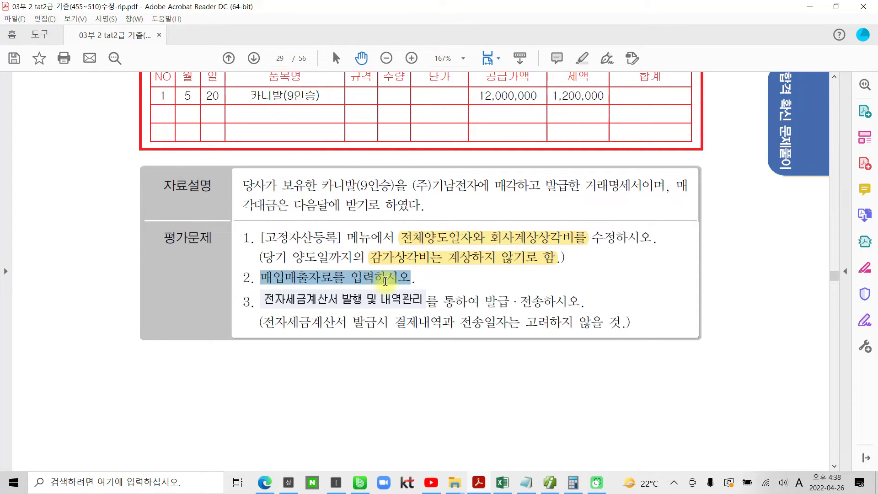
{"action": "left_click", "coordinate": [464, 343]}
{"action": "scroll", "coordinate": [400, 353], "scroll_direction": "up", "scroll_amount": 3}
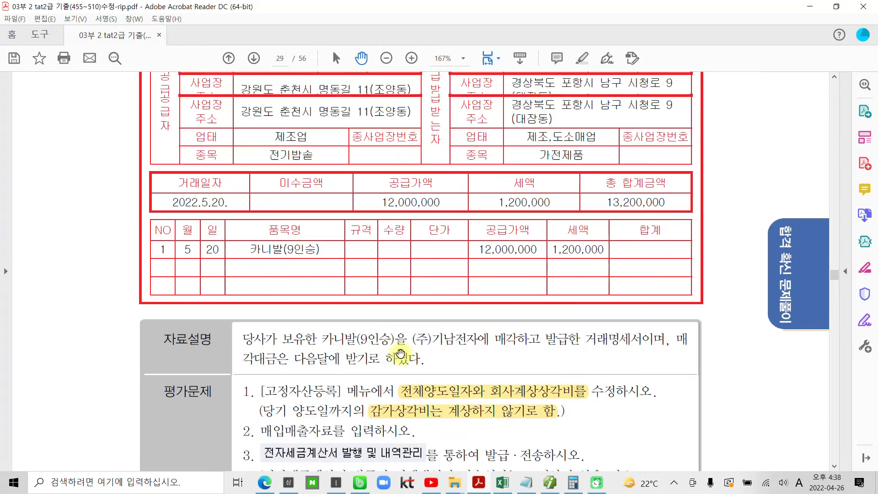
{"action": "scroll", "coordinate": [400, 353], "scroll_direction": "up", "scroll_amount": 2}
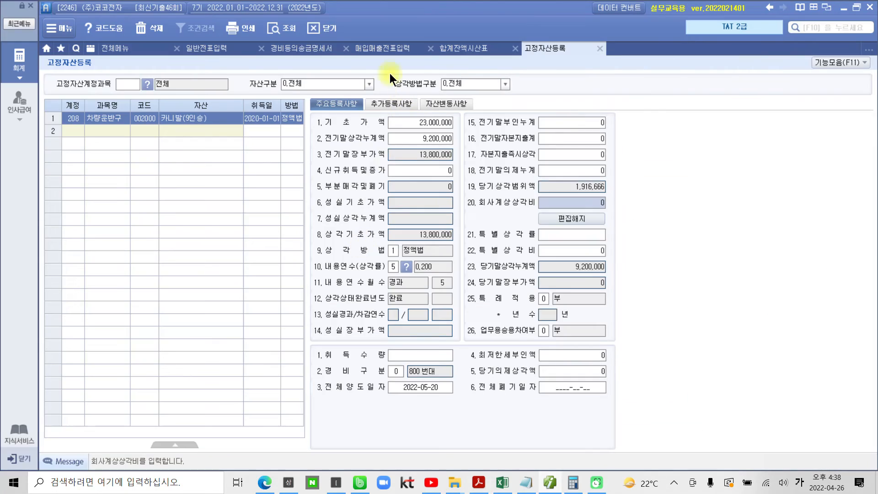
Open 매입매출전표입력 for May 20 (05월 20일) and start a sales line of type 11 과세
{"action": "left_click", "coordinate": [387, 47]}
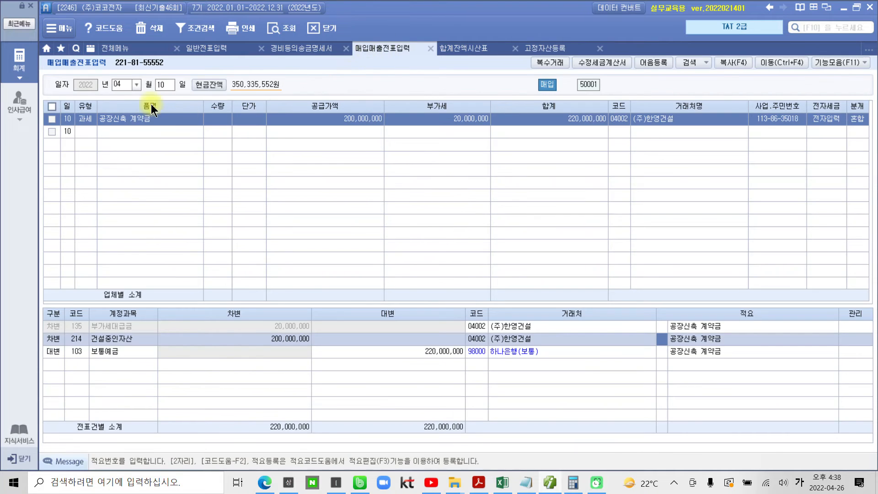
{"action": "left_click", "coordinate": [122, 85]}
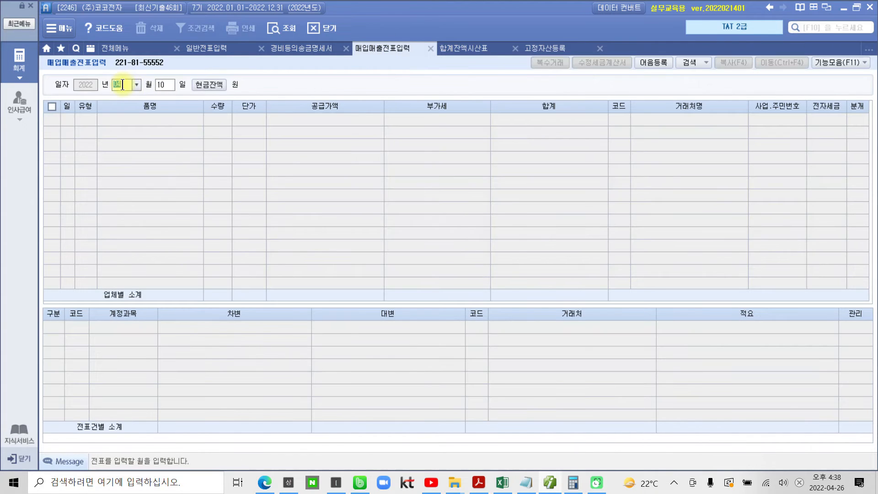
{"action": "type", "text": "05"}
{"action": "type", "text": "20"}
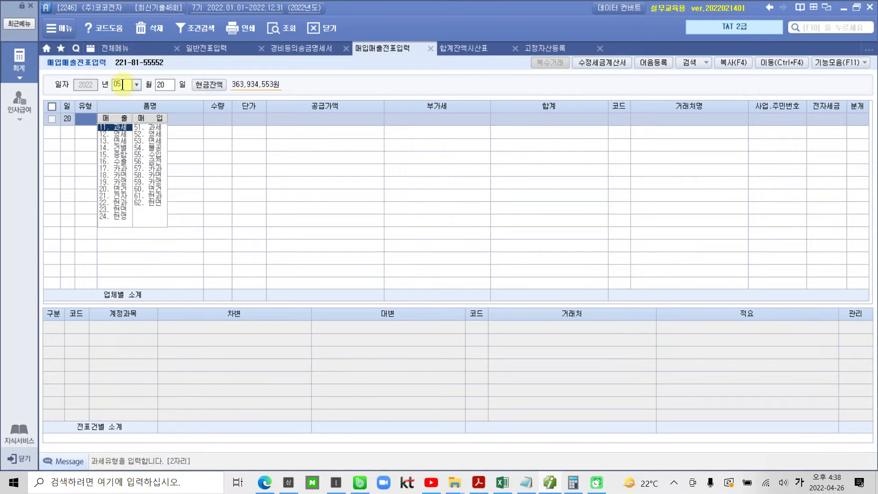
{"action": "type", "text": "11"}
{"action": "key", "text": "Return"}
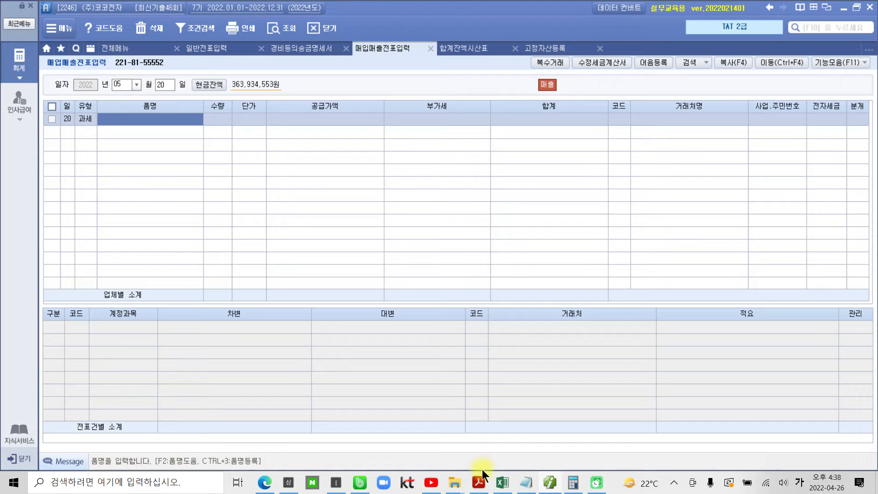
Copy the item name 카니발(9인승) from the 거래명세서 in Acrobat Reader and paste it as the 품명 in Smart A
{"action": "left_click", "coordinate": [469, 485]}
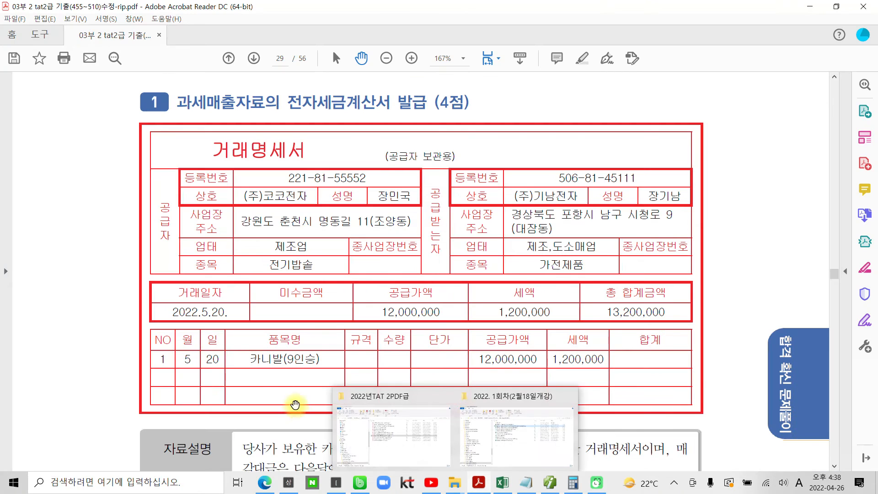
{"action": "left_click_drag", "start_coordinate": [249, 359], "coordinate": [327, 360]}
{"action": "key", "text": "ctrl+c"}
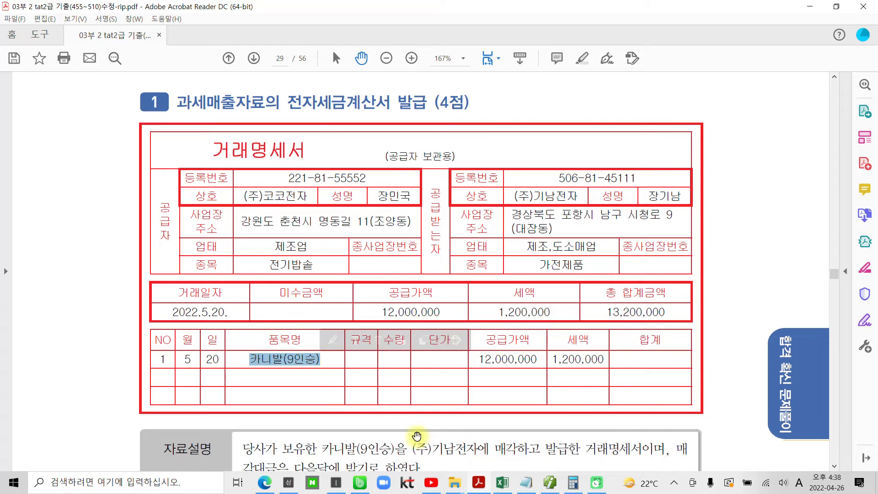
{"action": "left_click", "coordinate": [550, 482]}
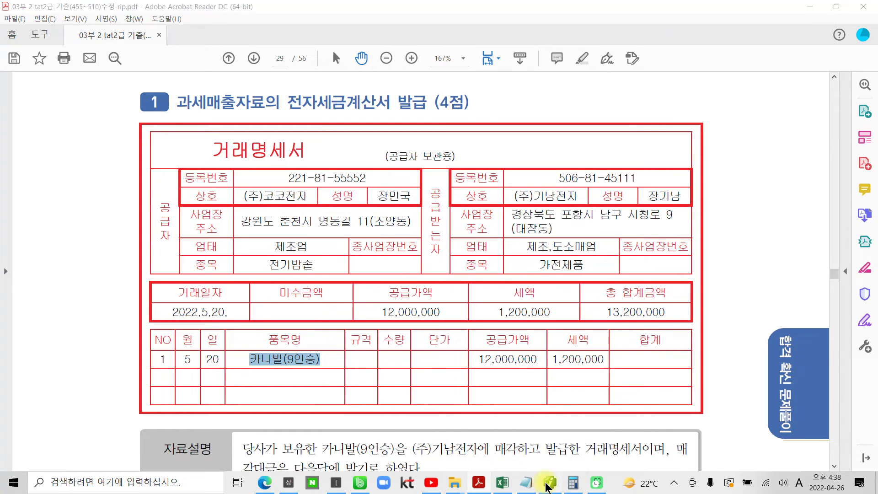
{"action": "key", "text": "ctrl+v"}
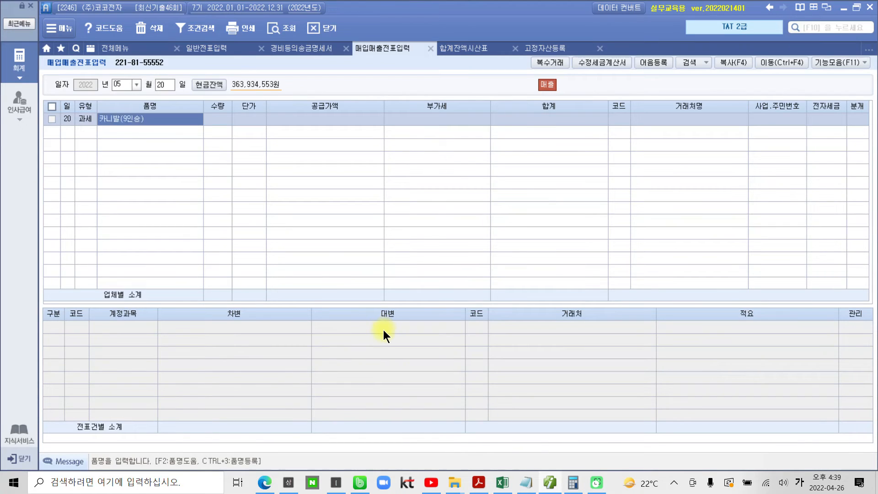
Leave the line's 수량 and 단가 empty and set its 공급가액 to 12,000,000, accepting the calculated 부가세
{"action": "key", "text": "Return"}
{"action": "key", "text": "Return"}
{"action": "key", "text": "Return"}
{"action": "type", "text": "12000000"}
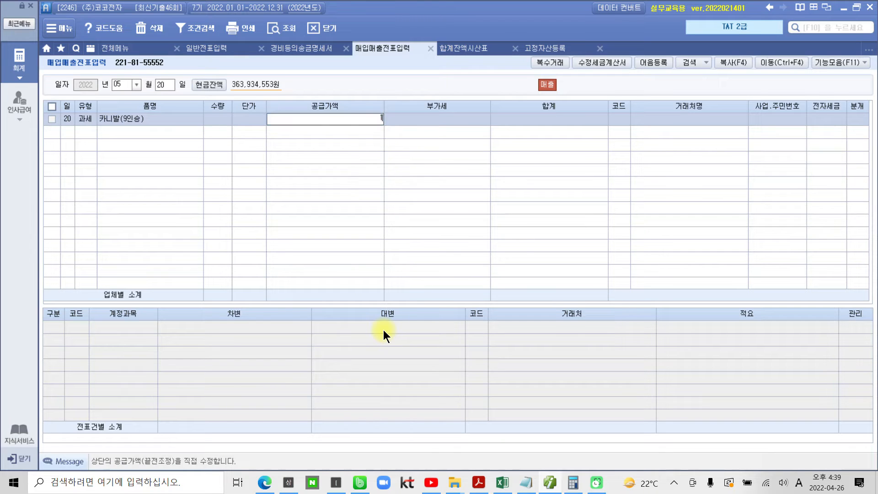
{"action": "key", "text": "Return"}
{"action": "key", "text": "Return"}
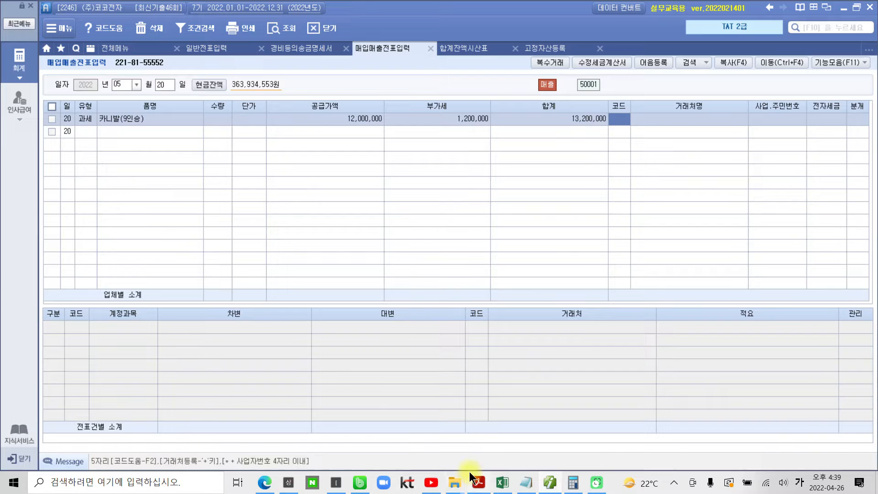
Check the buyer on the PDF's 거래명세서 and set the line's 거래처 to (주)기남전자, leaving 전자세금 blank
{"action": "left_click", "coordinate": [477, 481]}
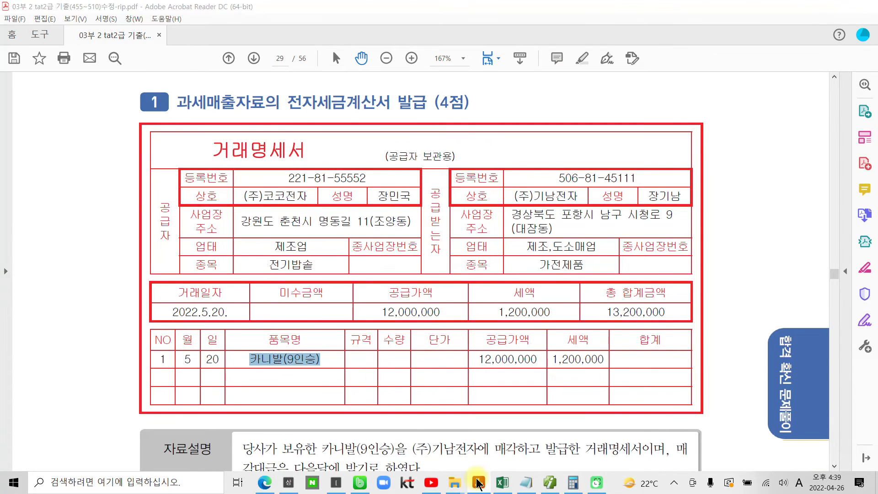
{"action": "left_click", "coordinate": [477, 482]}
{"action": "left_click", "coordinate": [620, 124]}
{"action": "type", "text": "기남"}
{"action": "key", "text": "Return"}
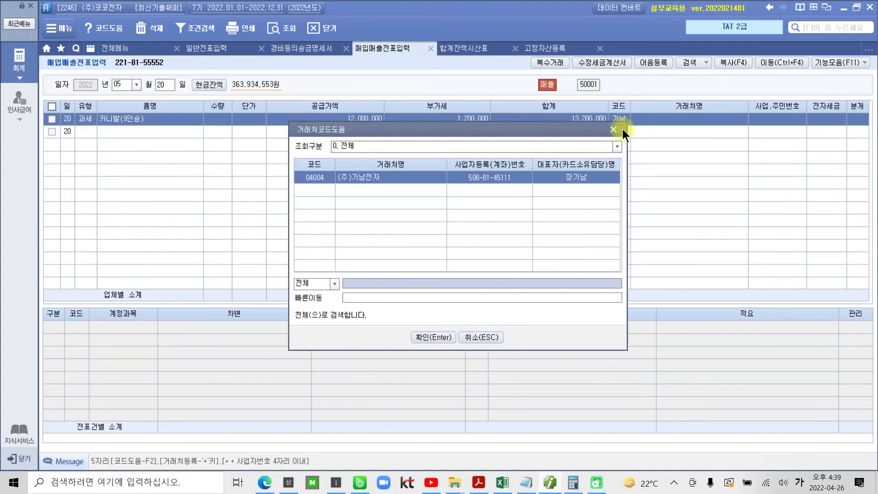
{"action": "key", "text": "Return"}
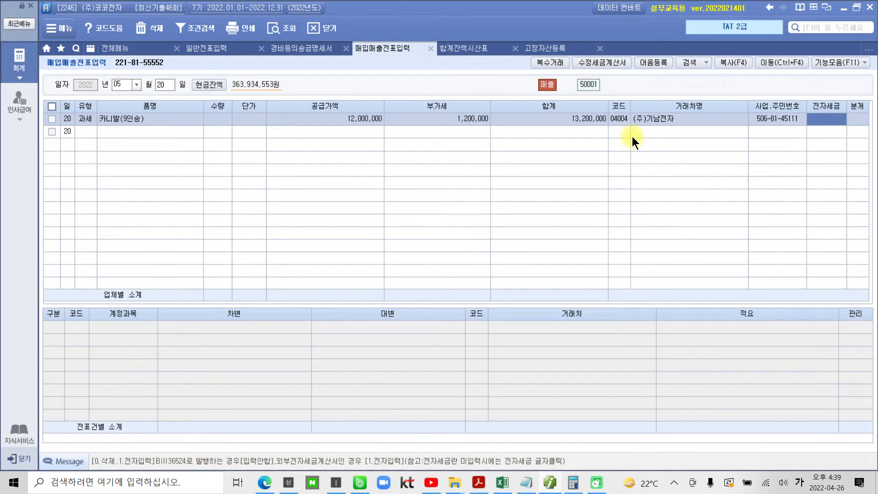
{"action": "key", "text": "Return"}
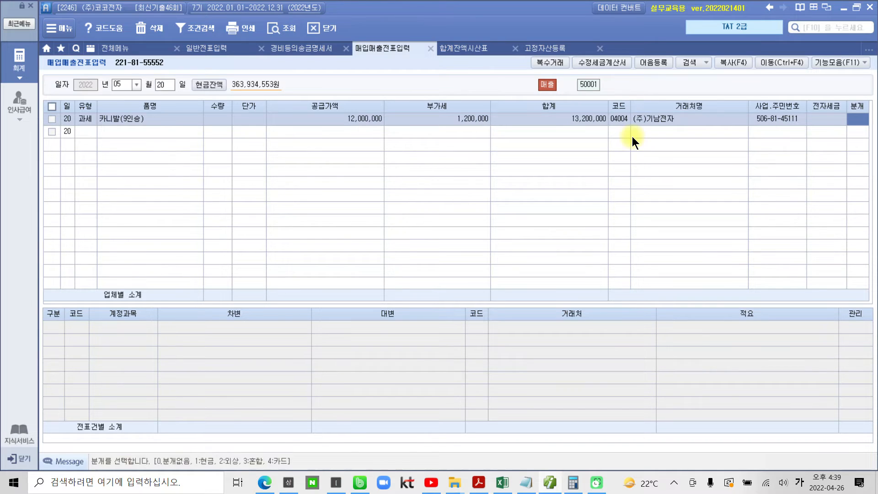
Set the 분개 type to 3 혼합 and change the credit account 제품매출 to 208 차량운반구
{"action": "type", "text": "3"}
{"action": "key", "text": "Return"}
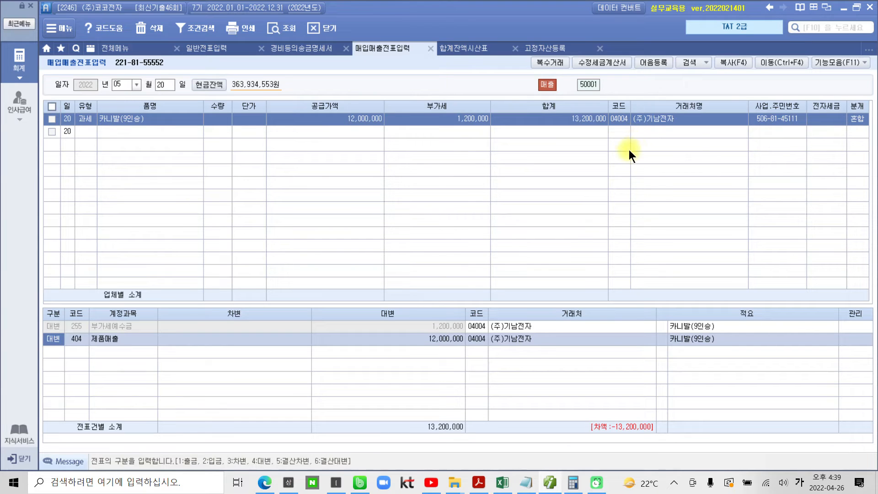
{"action": "left_click", "coordinate": [431, 325]}
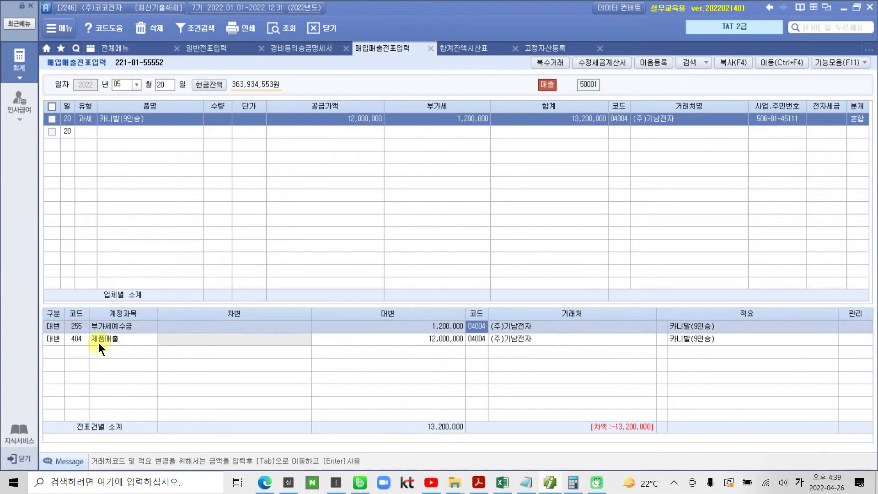
{"action": "left_click", "coordinate": [78, 339]}
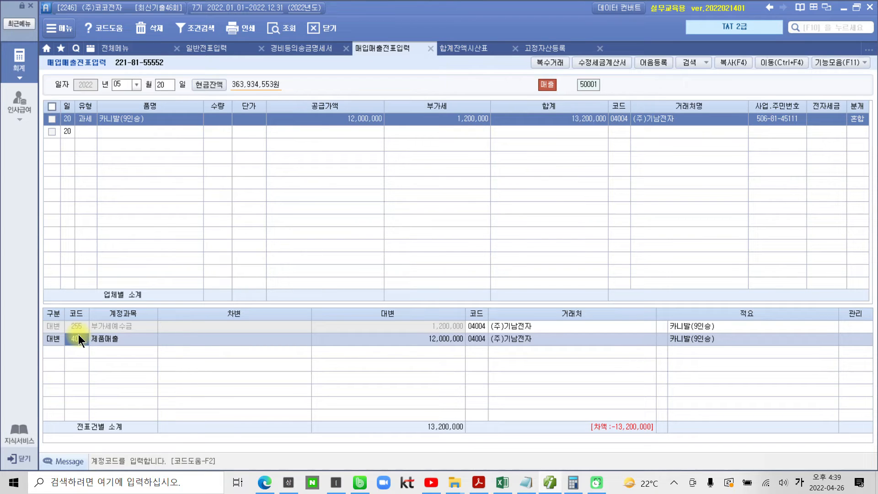
{"action": "type", "text": "차량"}
{"action": "key", "text": "Return"}
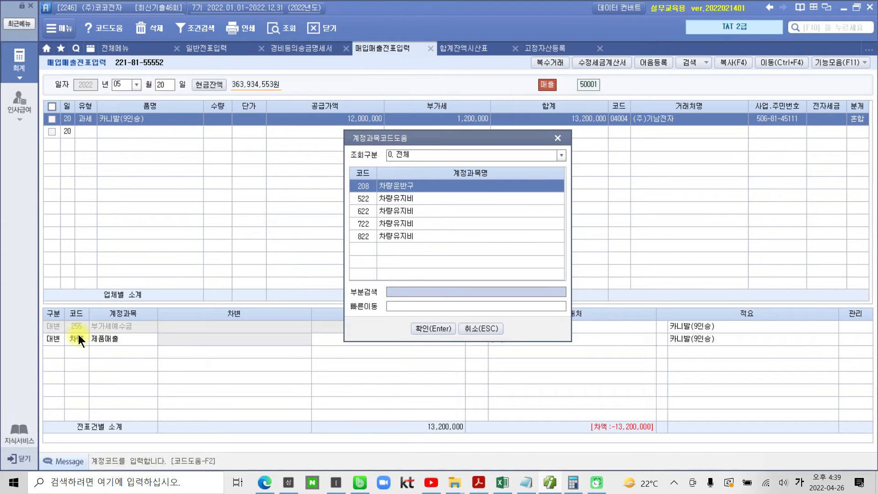
{"action": "key", "text": "Return"}
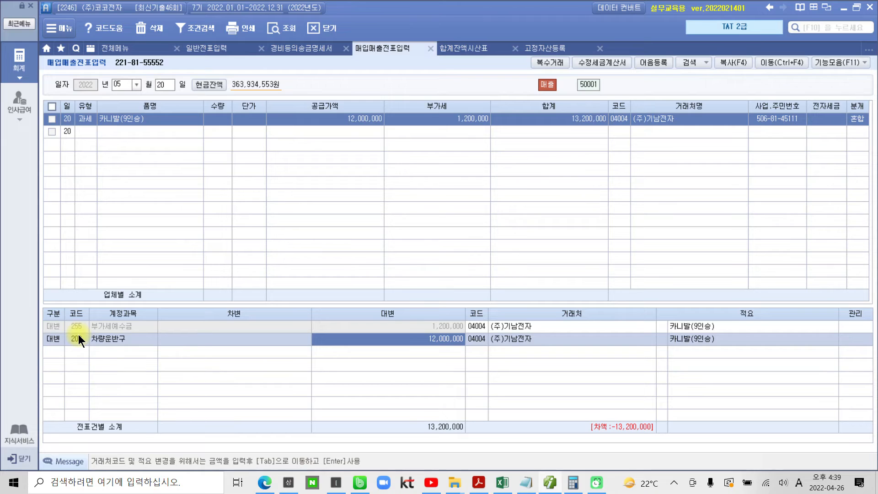
Check the 카니발(9인승) asset's 기초가액 in 고정자산등록 and set the 차량운반구 credit amount to 23,000,000
{"action": "mouse_move", "coordinate": [539, 40]}
{"action": "left_mouse_down"}
{"action": "mouse_move", "coordinate": [542, 70]}
{"action": "mouse_move", "coordinate": [529, 35]}
{"action": "left_mouse_up"}
{"action": "key", "text": "Escape"}
{"action": "left_click", "coordinate": [545, 48]}
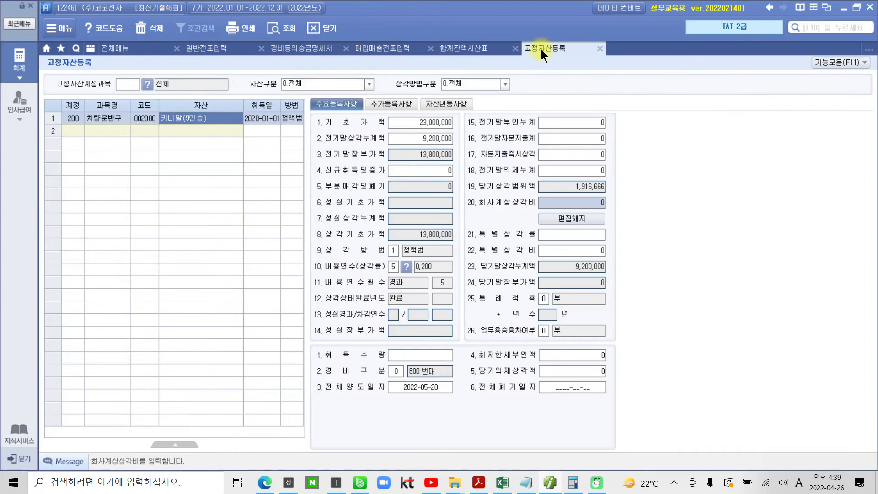
{"action": "left_click", "coordinate": [421, 125]}
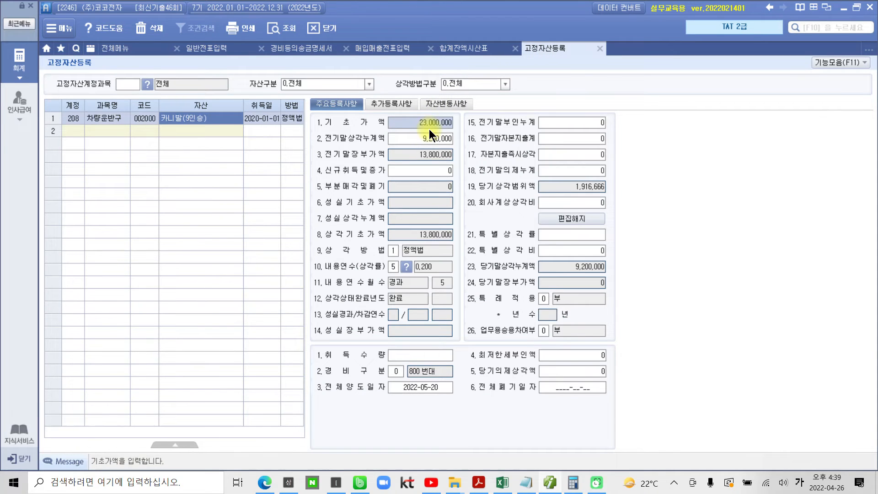
{"action": "left_click", "coordinate": [346, 48]}
{"action": "left_click", "coordinate": [302, 48]}
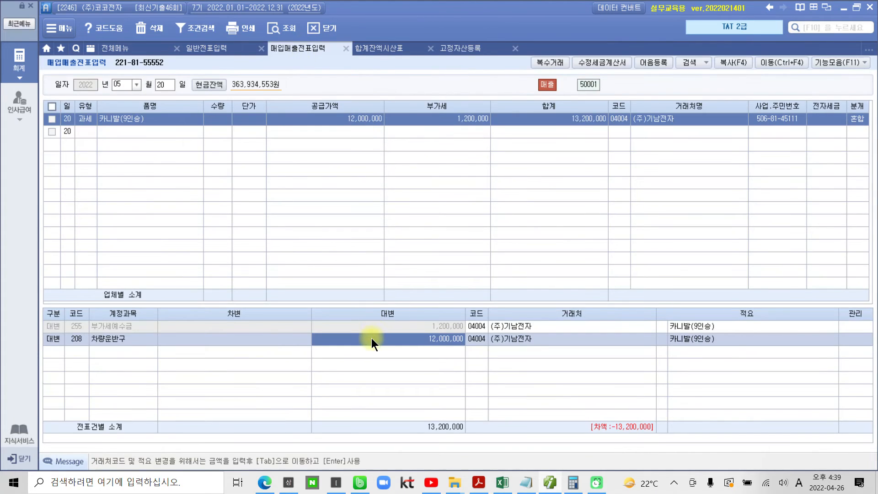
{"action": "type", "text": "23000000"}
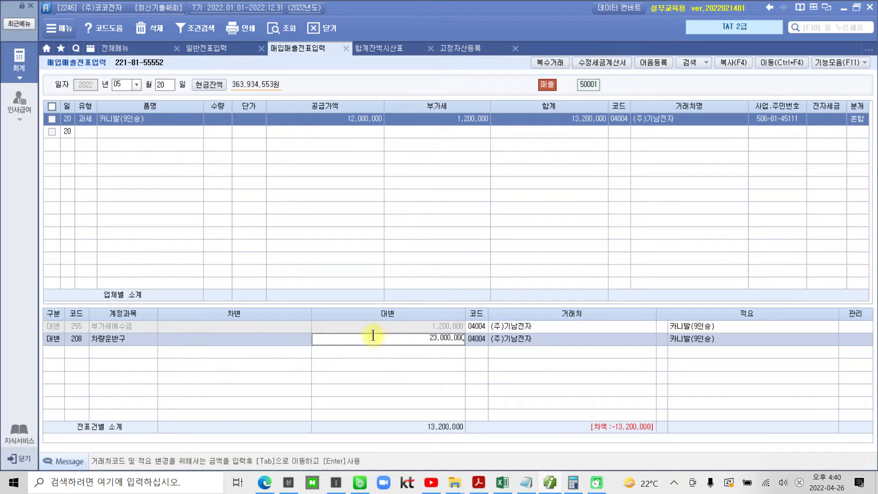
{"action": "key", "text": "Return"}
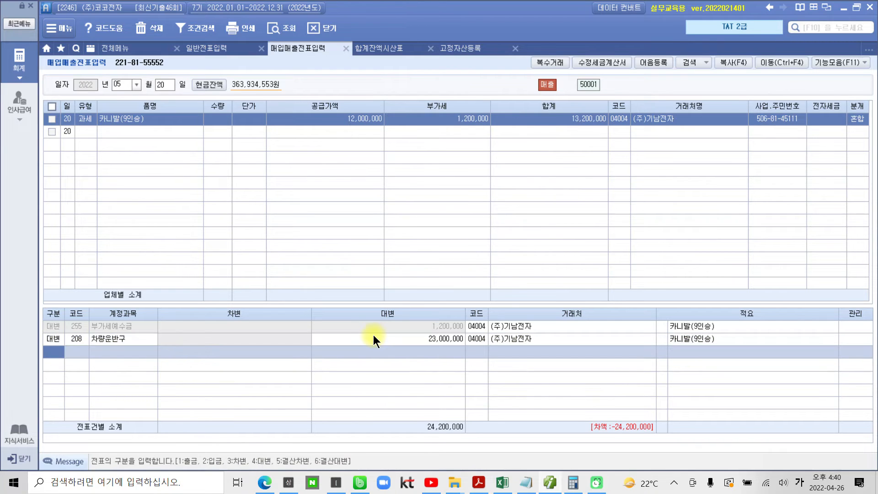
Add a 차변 line to the journal entry with account 209 감가상각누계액
{"action": "key", "text": "3"}
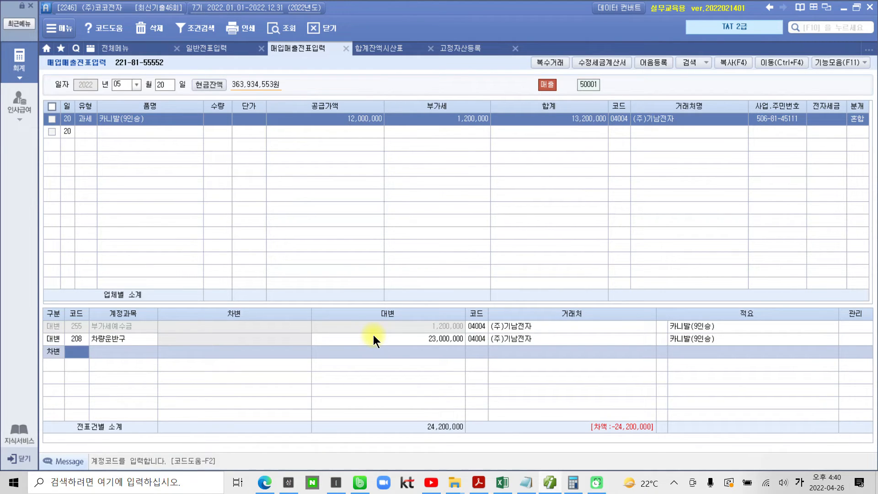
{"action": "key", "text": "ctrl+2"}
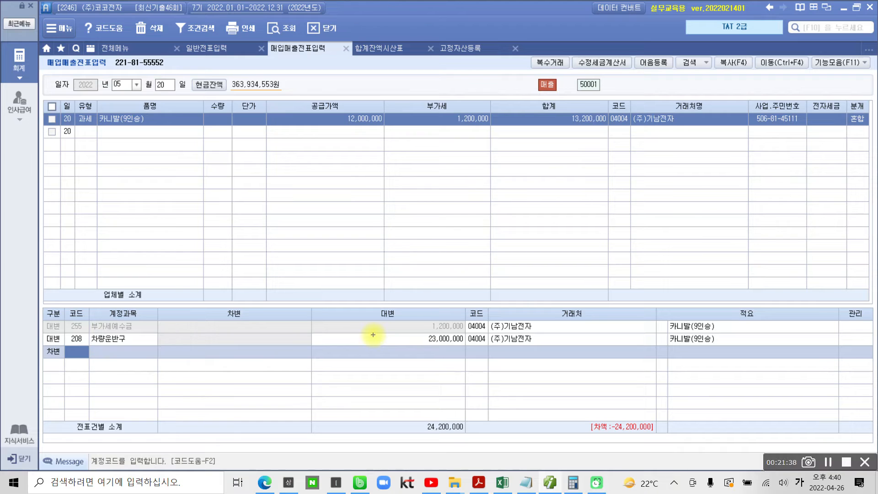
{"action": "mouse_move", "coordinate": [73, 356]}
{"action": "left_mouse_down"}
{"action": "mouse_move", "coordinate": [86, 390]}
{"action": "mouse_move", "coordinate": [117, 373]}
{"action": "left_mouse_up"}
{"action": "mouse_move", "coordinate": [140, 358]}
{"action": "left_mouse_down"}
{"action": "mouse_move", "coordinate": [121, 368]}
{"action": "mouse_move", "coordinate": [139, 358]}
{"action": "left_mouse_up"}
{"action": "mouse_move", "coordinate": [170, 354]}
{"action": "left_mouse_down"}
{"action": "mouse_move", "coordinate": [153, 352]}
{"action": "mouse_move", "coordinate": [166, 421]}
{"action": "left_mouse_up"}
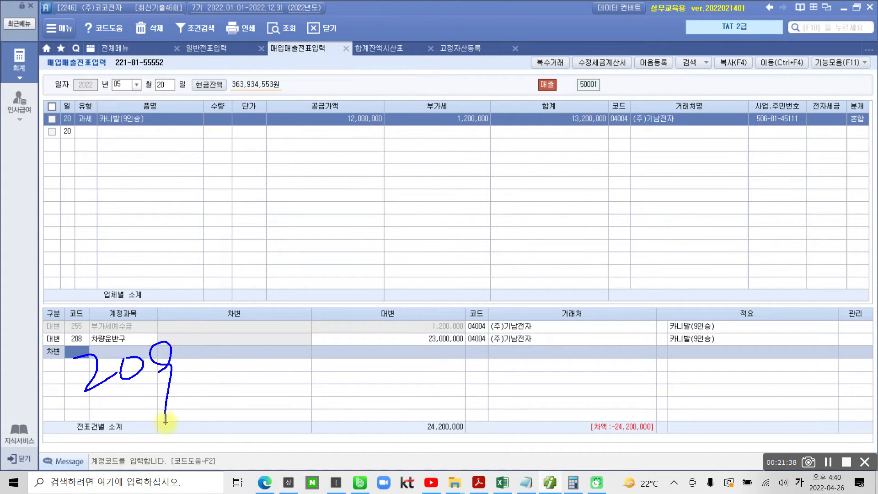
{"action": "key", "text": "ctrl+2"}
{"action": "type", "text": "209"}
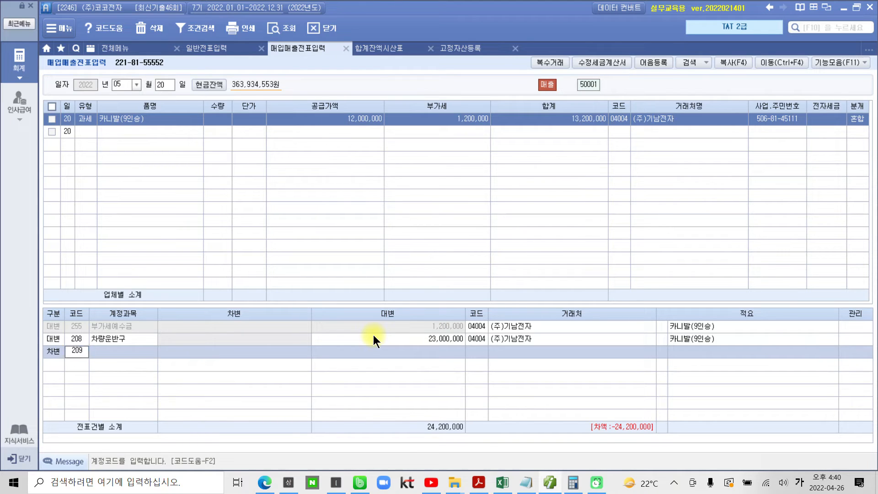
{"action": "key", "text": "Return"}
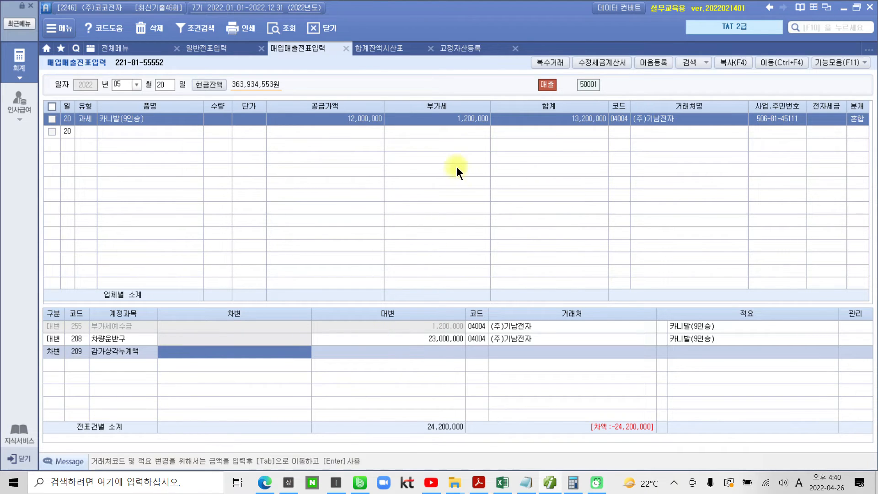
Check the asset's 전기말상각누계액 in 고정자산등록 and set the 감가상각누계액 debit amount to 9,200,000
{"action": "left_click", "coordinate": [458, 50]}
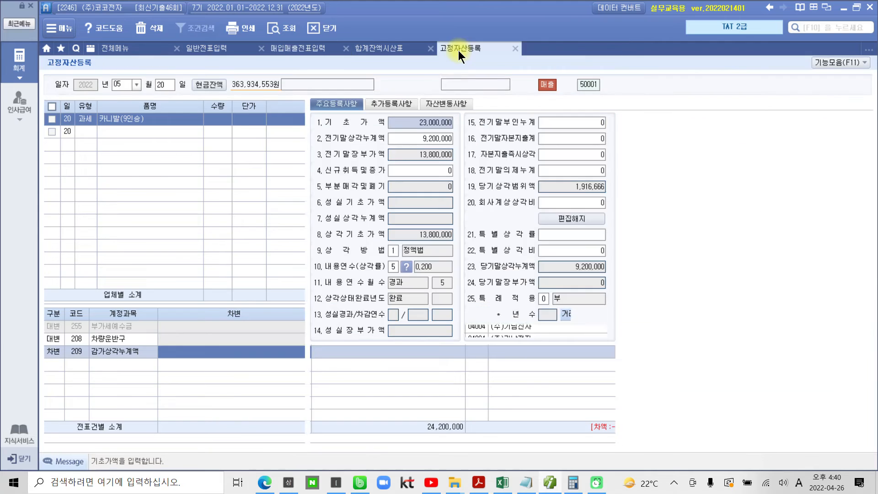
{"action": "left_click", "coordinate": [419, 139]}
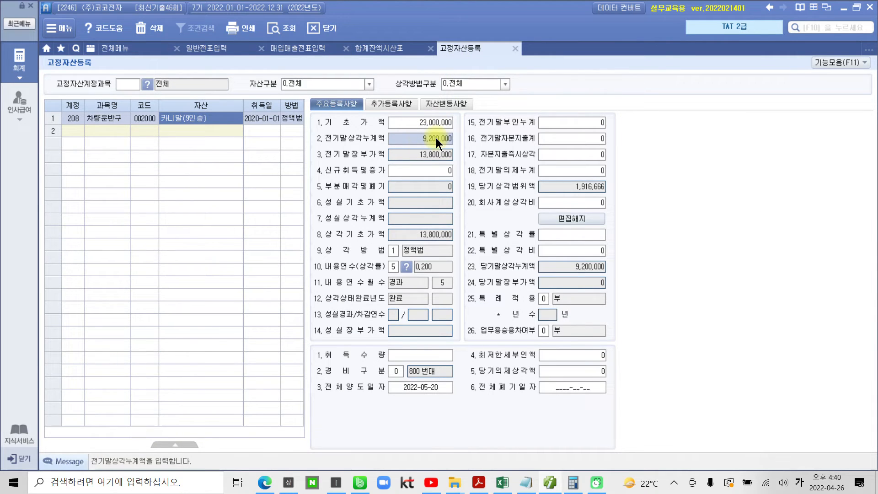
{"action": "left_click", "coordinate": [311, 49]}
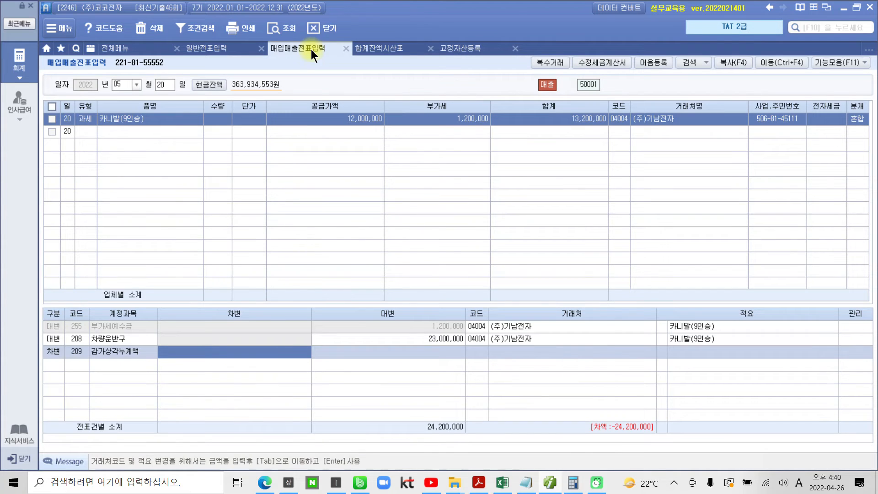
{"action": "left_click", "coordinate": [281, 348]}
{"action": "type", "text": "1200000"}
{"action": "key", "text": "Return"}
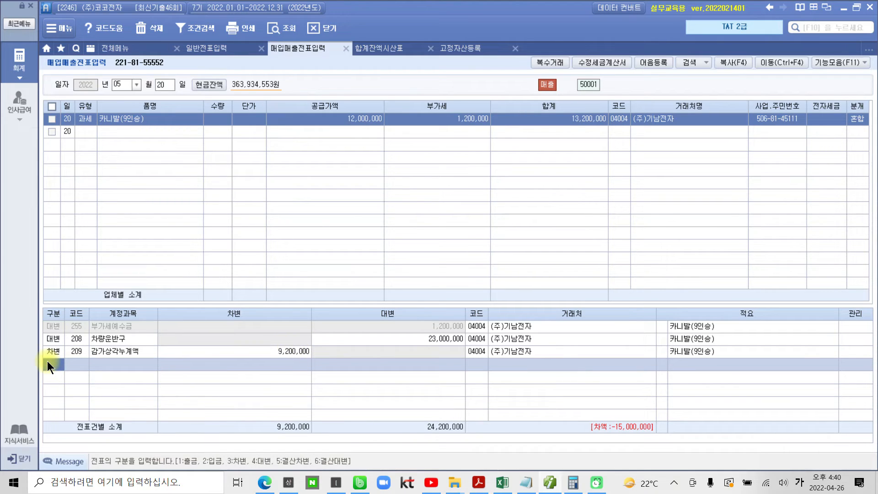
{"action": "mouse_move", "coordinate": [582, 162]}
{"action": "left_mouse_down"}
{"action": "mouse_move", "coordinate": [636, 112]}
{"action": "mouse_move", "coordinate": [590, 168]}
{"action": "mouse_move", "coordinate": [137, 338]}
{"action": "mouse_move", "coordinate": [80, 373]}
{"action": "left_mouse_up"}
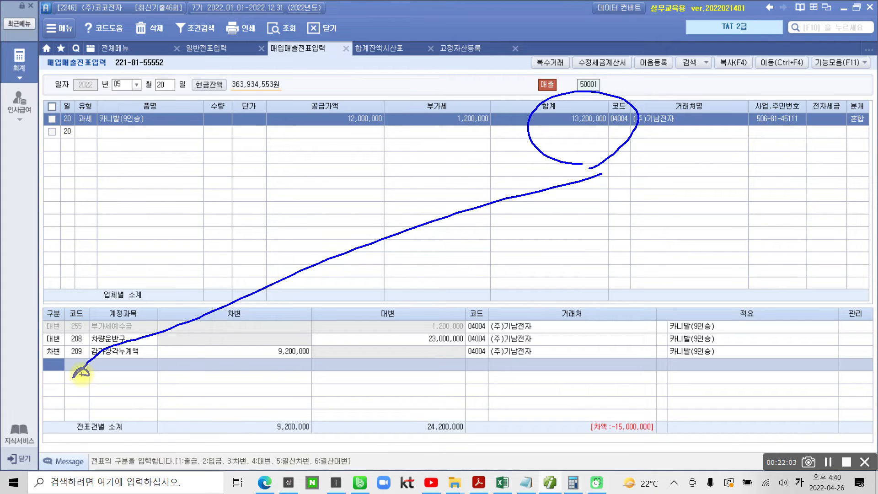
{"action": "key", "text": "Escape"}
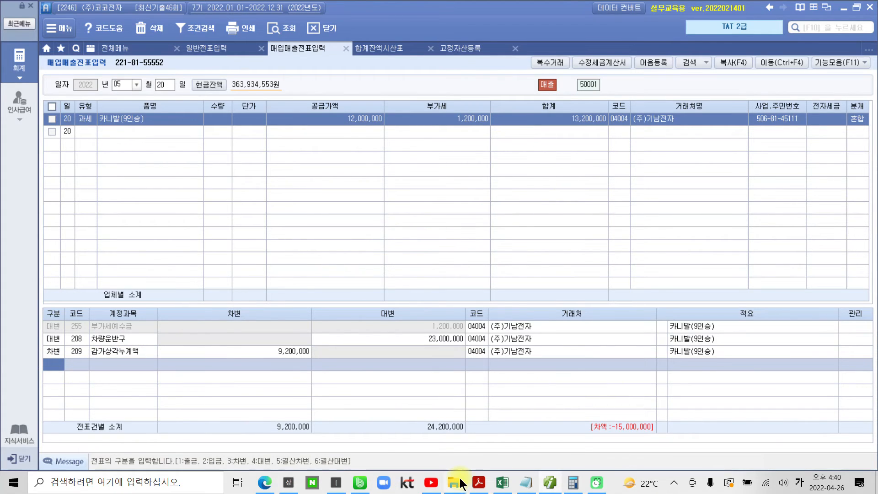
Check the payment terms in the exam PDF and add a 차변 line for account 120 미수금 with 13,200,000
{"action": "left_click", "coordinate": [474, 483]}
{"action": "scroll", "coordinate": [519, 343], "scroll_direction": "down", "scroll_amount": 5}
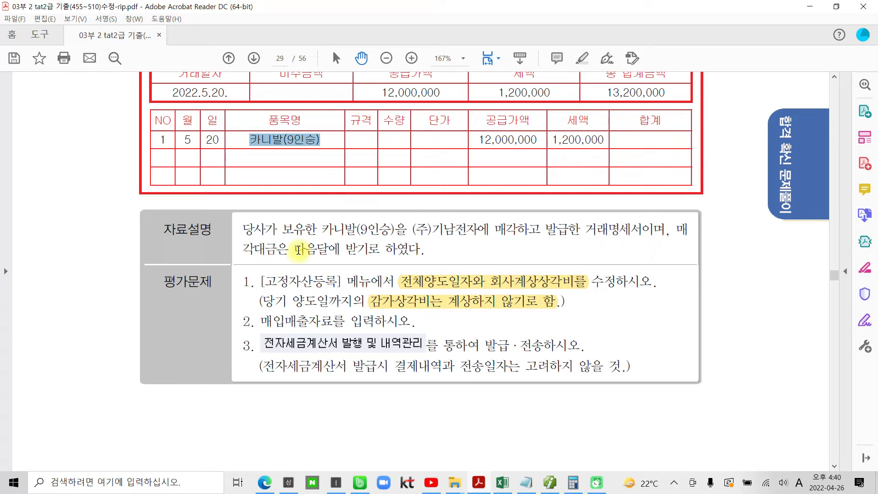
{"action": "left_click", "coordinate": [550, 483]}
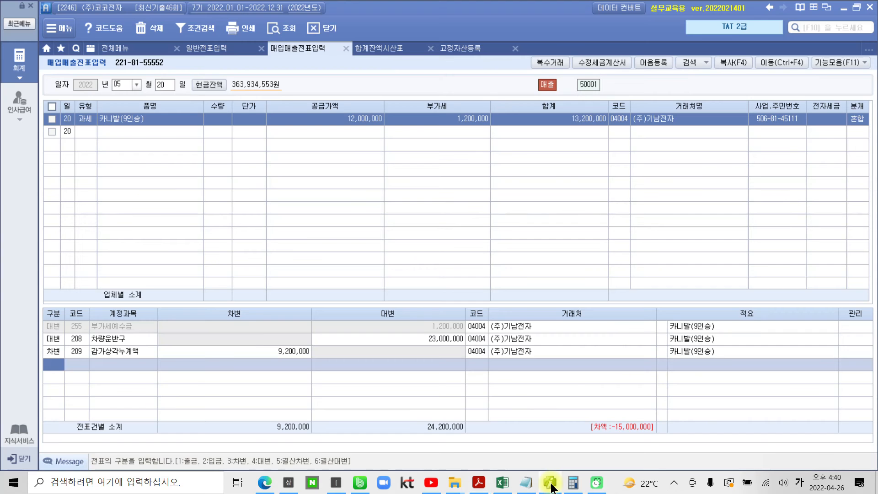
{"action": "type", "text": "3"}
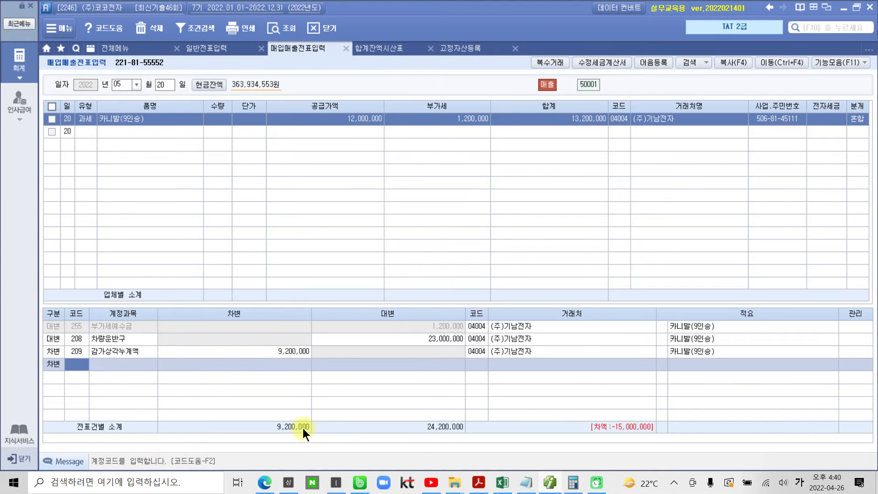
{"action": "type", "text": "미수"}
{"action": "key", "text": "Return"}
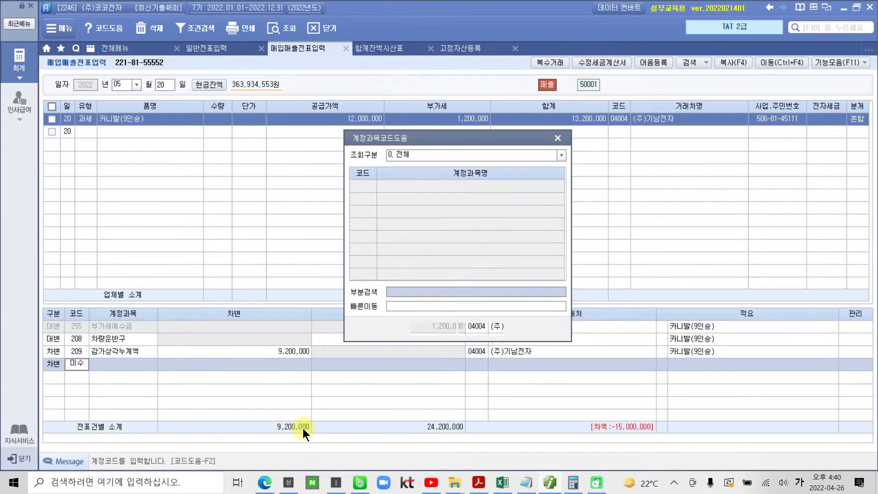
{"action": "key", "text": "Down"}
{"action": "key", "text": "Down"}
{"action": "key", "text": "Down"}
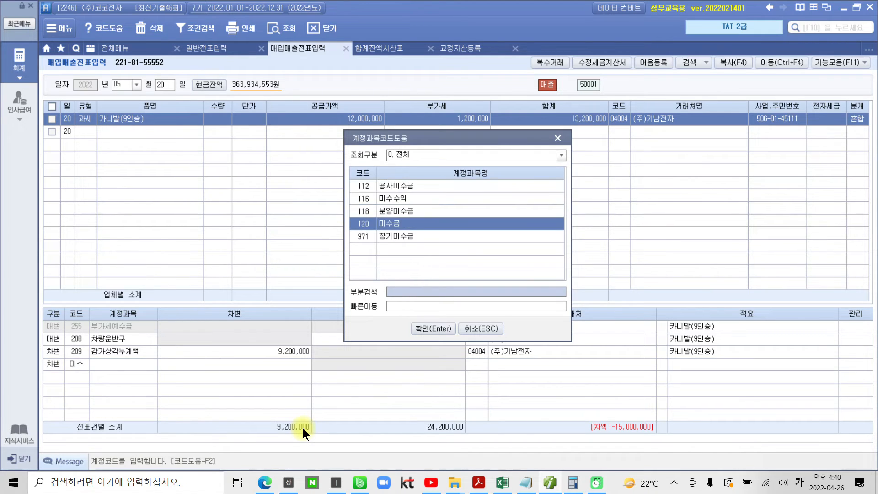
{"action": "key", "text": "Return"}
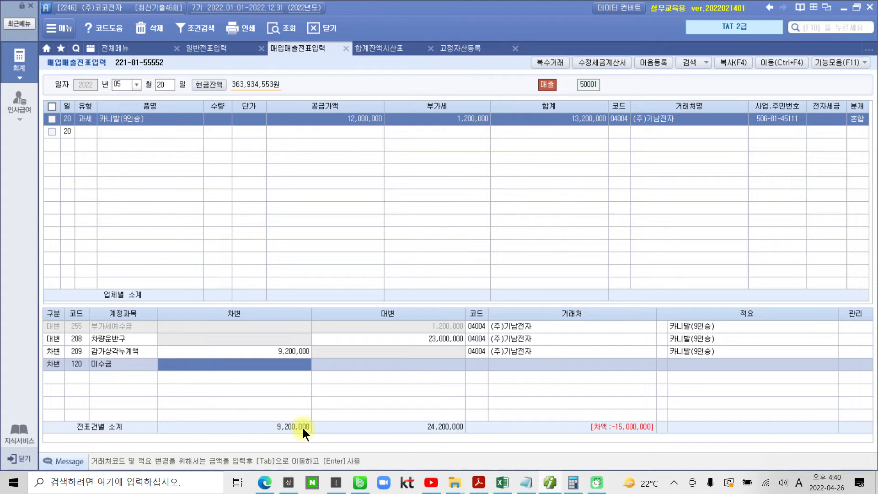
{"action": "type", "text": "13,200,000"}
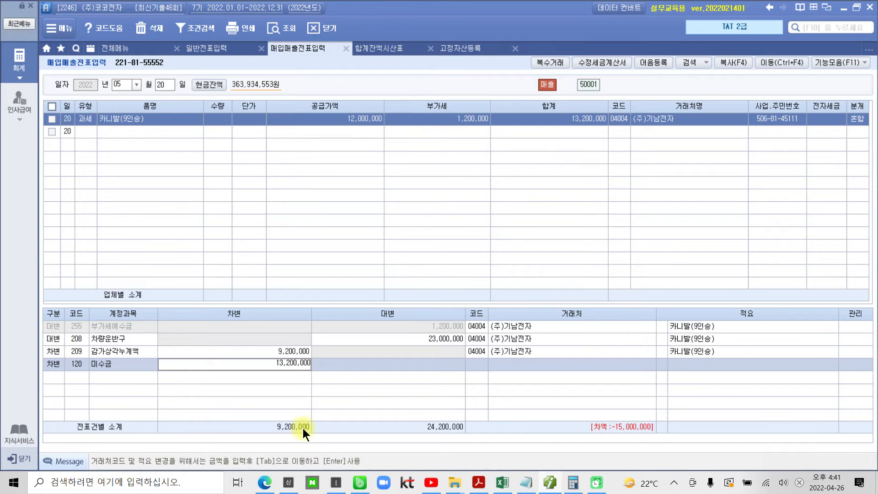
{"action": "key", "text": "Return"}
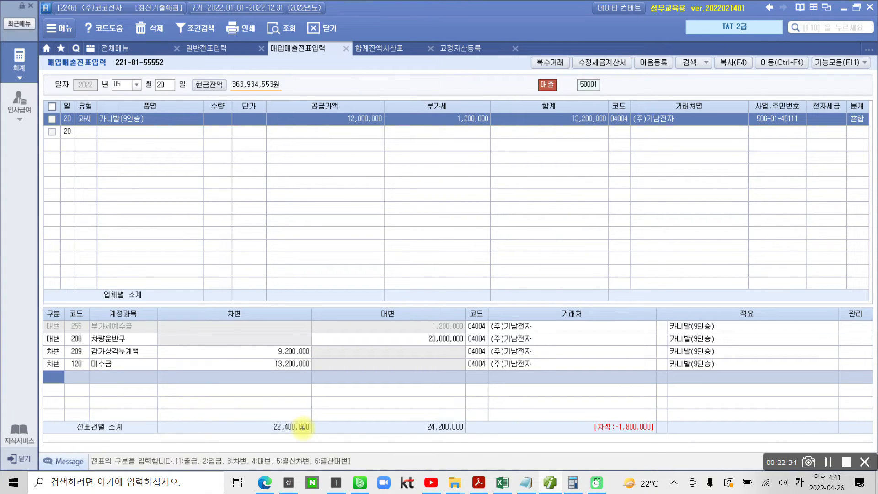
Add a 차변 line for account 950 유형자산처분손실 with 1,800,000 to balance the journal entry
{"action": "mouse_move", "coordinate": [625, 404]}
{"action": "left_mouse_down"}
{"action": "mouse_move", "coordinate": [557, 417]}
{"action": "mouse_move", "coordinate": [680, 423]}
{"action": "mouse_move", "coordinate": [599, 383]}
{"action": "left_mouse_up"}
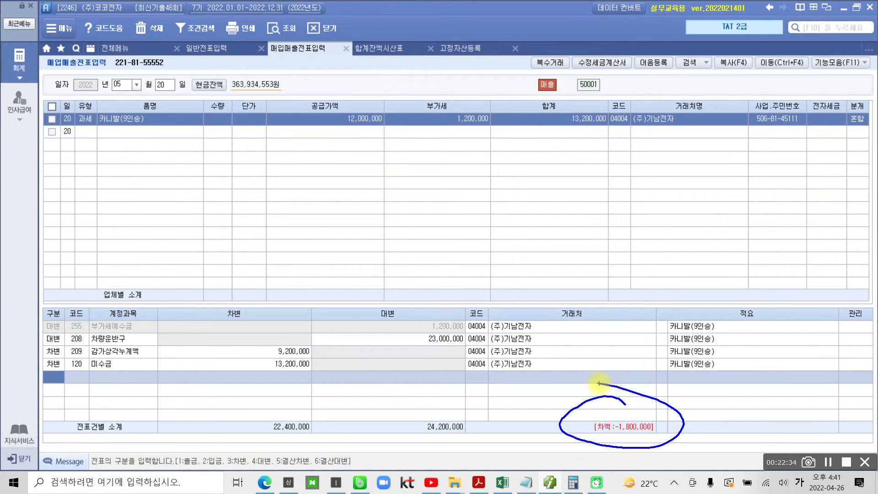
{"action": "type", "text": "3"}
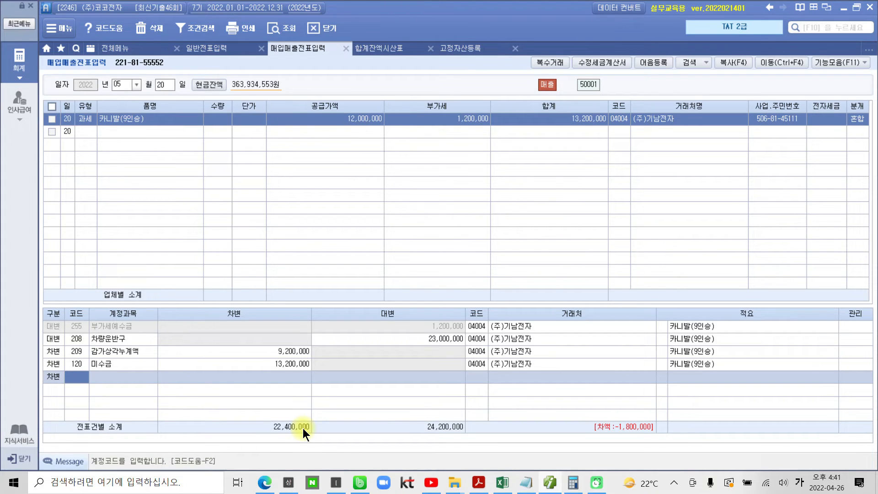
{"action": "type", "text": "유형"}
{"action": "key", "text": "Return"}
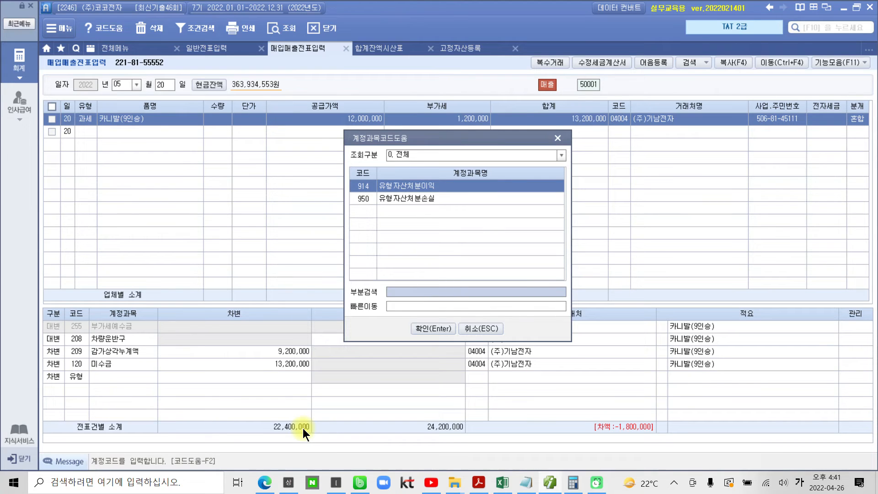
{"action": "key", "text": "Down"}
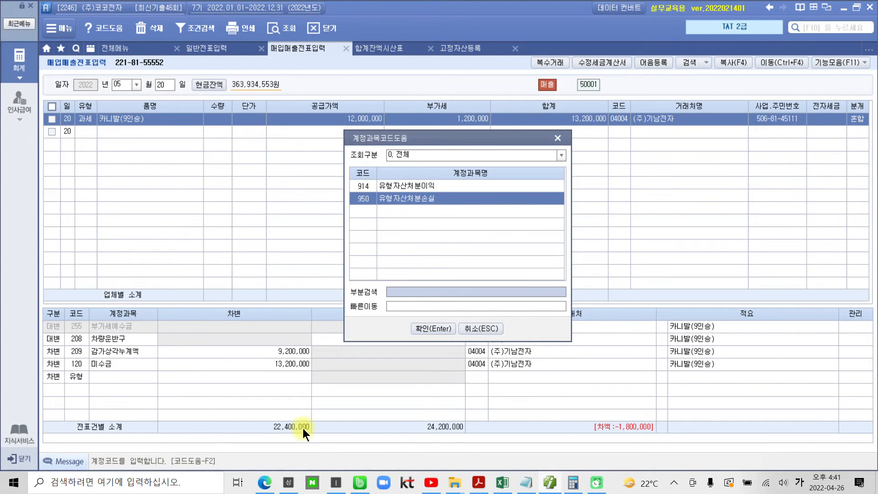
{"action": "key", "text": "Return"}
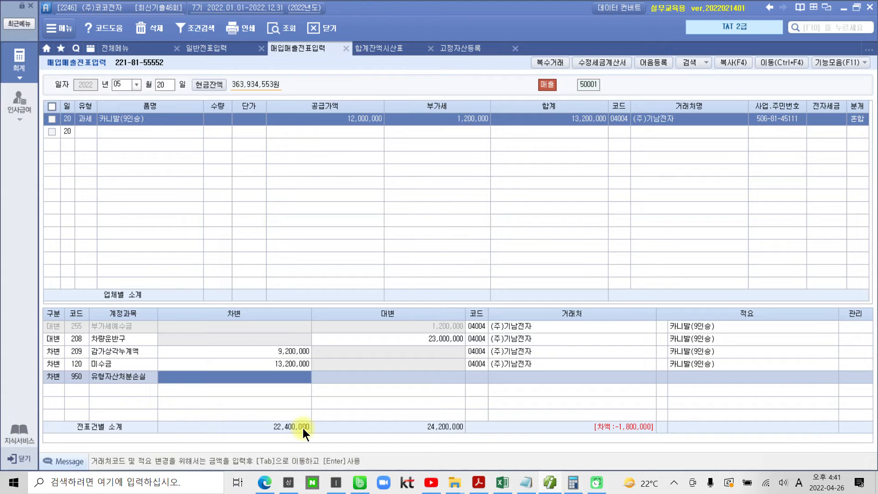
{"action": "type", "text": "1800000"}
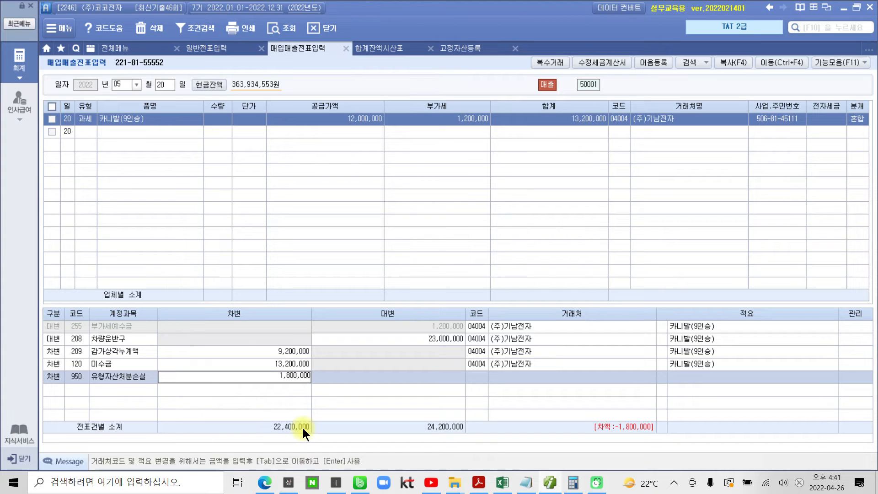
{"action": "key", "text": "Return"}
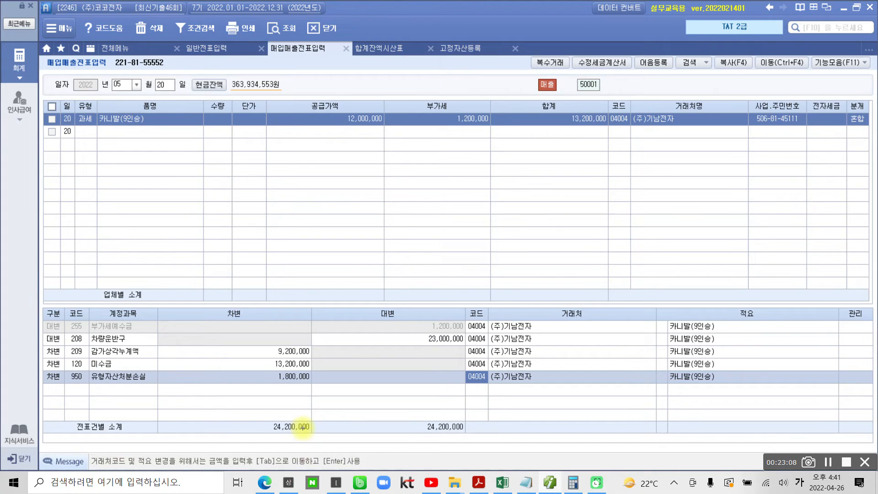
{"action": "left_click", "coordinate": [85, 125]}
{"action": "mouse_move", "coordinate": [96, 143]}
{"action": "left_mouse_down"}
{"action": "mouse_move", "coordinate": [73, 180]}
{"action": "mouse_move", "coordinate": [93, 172]}
{"action": "left_mouse_up"}
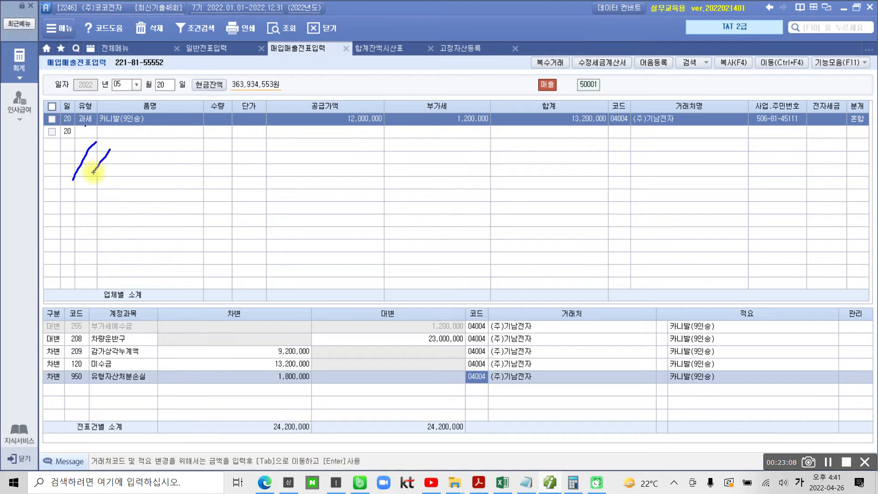
{"action": "mouse_move", "coordinate": [840, 148]}
{"action": "left_mouse_down"}
{"action": "mouse_move", "coordinate": [830, 123]}
{"action": "mouse_move", "coordinate": [820, 161]}
{"action": "left_mouse_up"}
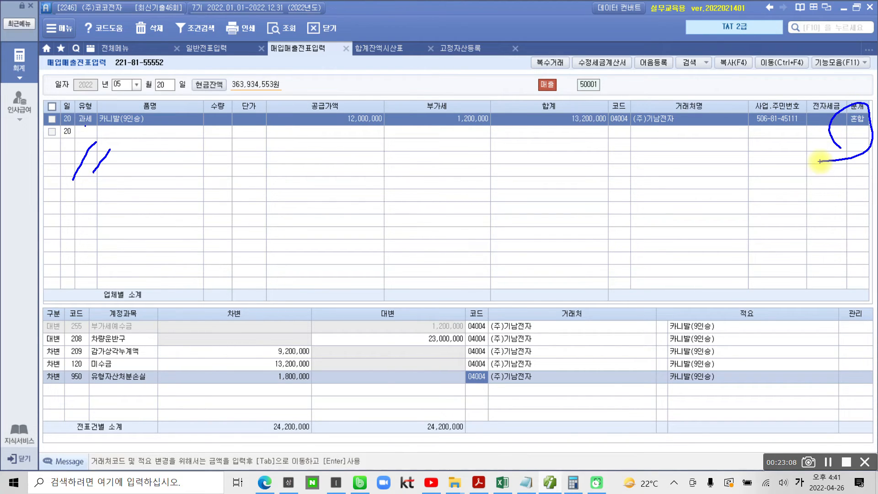
{"action": "mouse_move", "coordinate": [227, 307]}
{"action": "left_mouse_down"}
{"action": "mouse_move", "coordinate": [220, 389]}
{"action": "mouse_move", "coordinate": [211, 392]}
{"action": "left_mouse_up"}
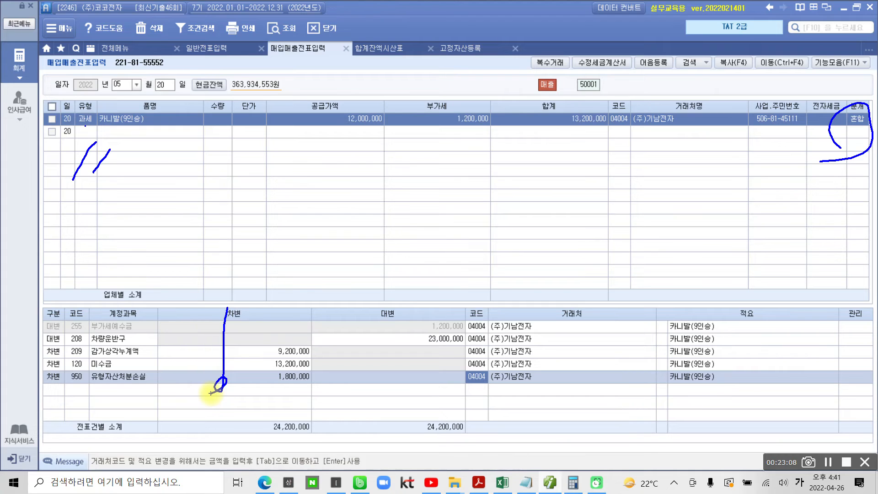
{"action": "key", "text": "Escape"}
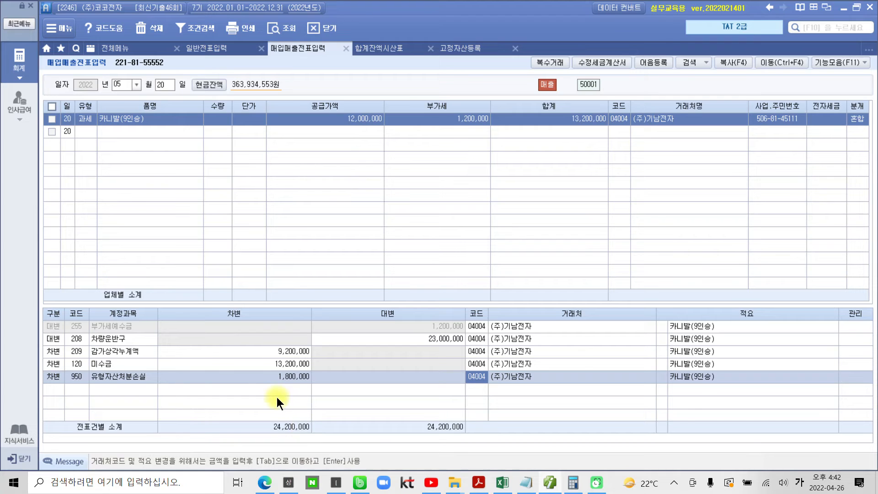
Open 전자세금계산서 발행 및 내역관리 and list the sales invoices for the period 2022-05-20 to 2022-05-20
{"action": "left_click", "coordinate": [20, 71]}
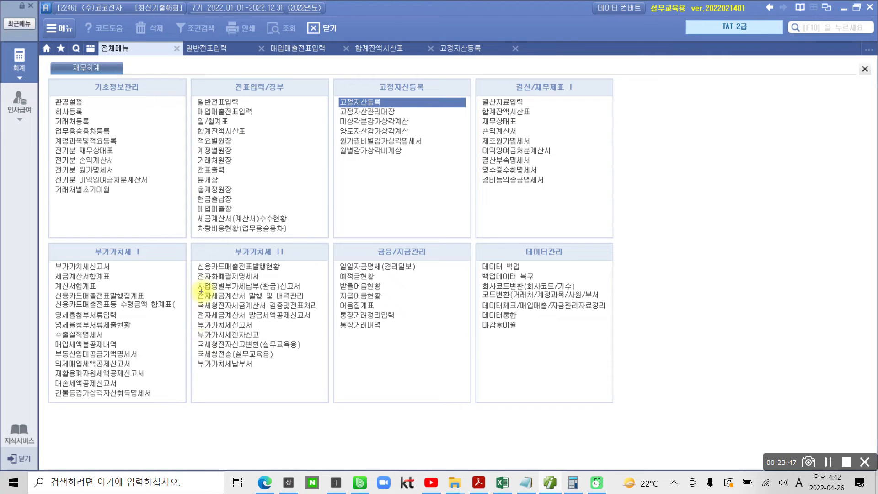
{"action": "mouse_move", "coordinate": [188, 289]}
{"action": "left_mouse_down"}
{"action": "mouse_move", "coordinate": [328, 304]}
{"action": "mouse_move", "coordinate": [322, 290]}
{"action": "left_mouse_up"}
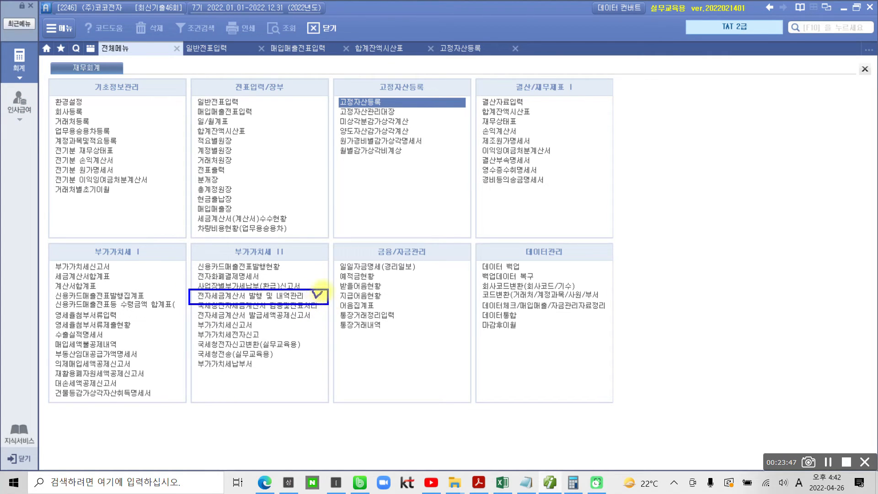
{"action": "key", "text": "Escape"}
{"action": "left_click", "coordinate": [303, 294]}
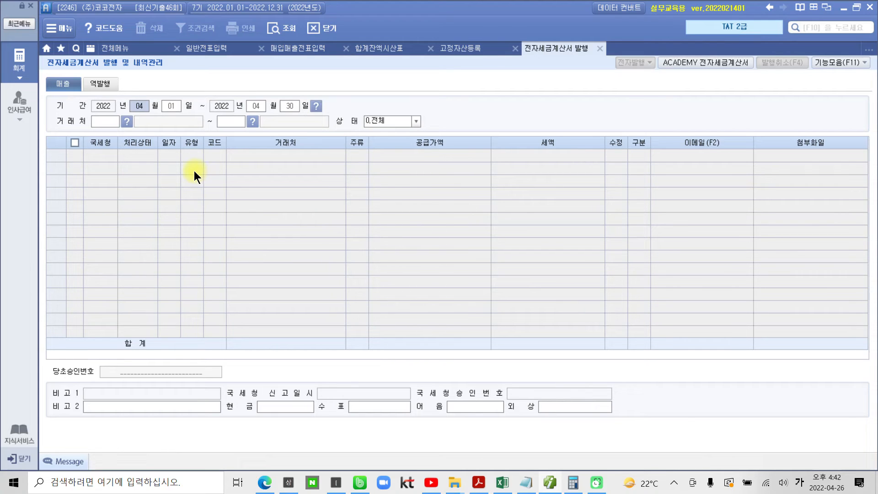
{"action": "type", "text": "05 월 "}
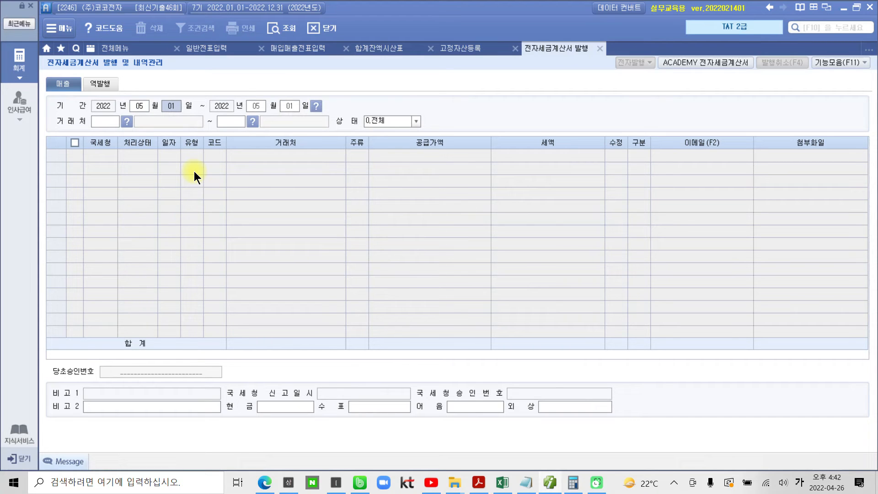
{"action": "type", "text": "20"}
{"action": "key", "text": "Return"}
{"action": "key", "text": "Return"}
{"action": "key", "text": "Return"}
{"action": "key", "text": "Return"}
{"action": "key", "text": "Return"}
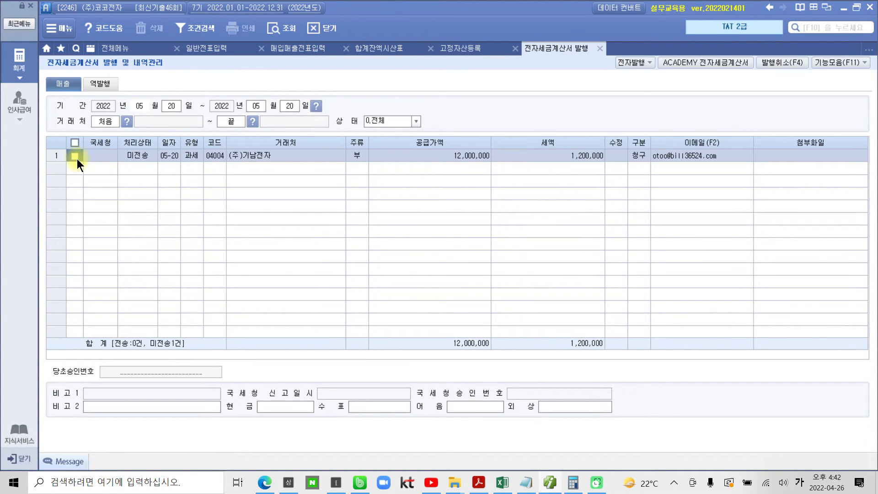
Select the (주)기남전자 invoice of May 20 and run 전자발행 on it, confirming the issue
{"action": "left_click", "coordinate": [628, 66]}
{"action": "left_click", "coordinate": [441, 297]}
{"action": "left_click", "coordinate": [465, 410]}
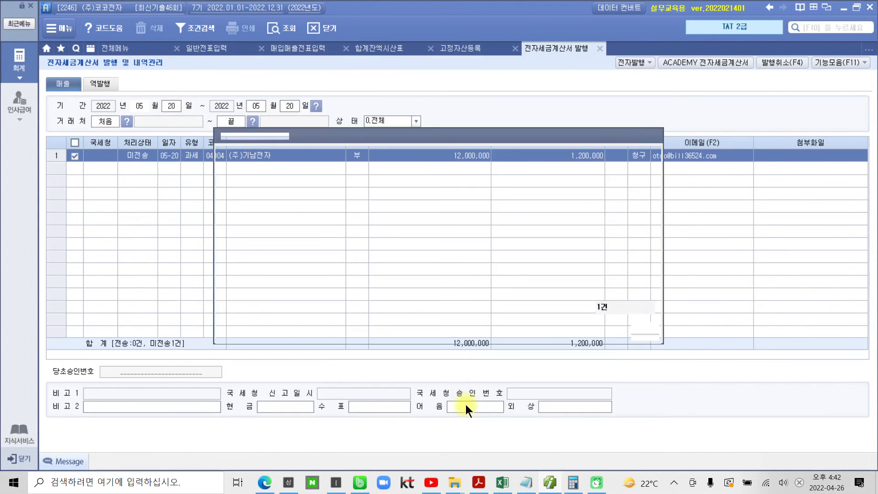
{"action": "left_click", "coordinate": [438, 268]}
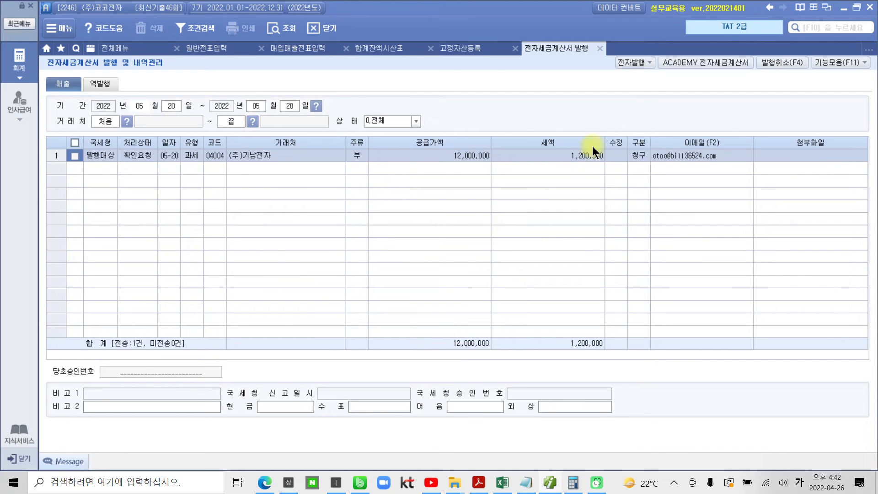
Log in to ACADEMY 전자세금계산서, look up the May 20 sales invoice, issue it, and close the e-invoice screens
{"action": "left_click", "coordinate": [697, 63]}
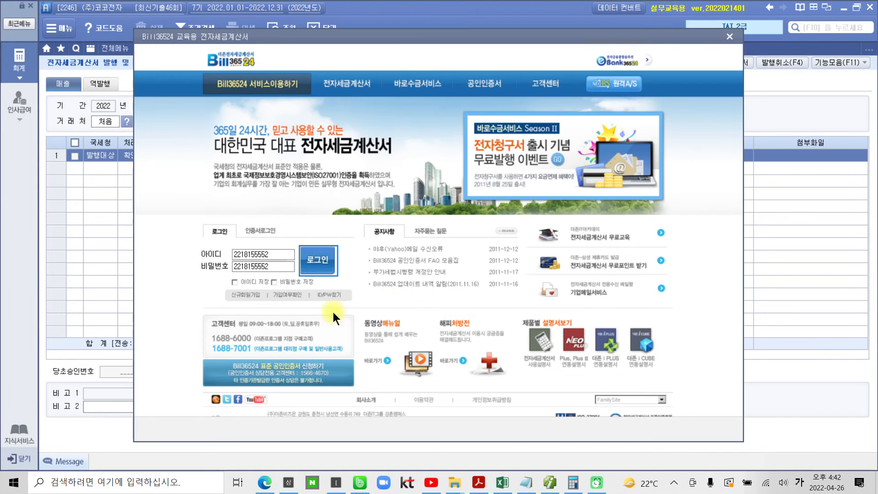
{"action": "left_click", "coordinate": [326, 261]}
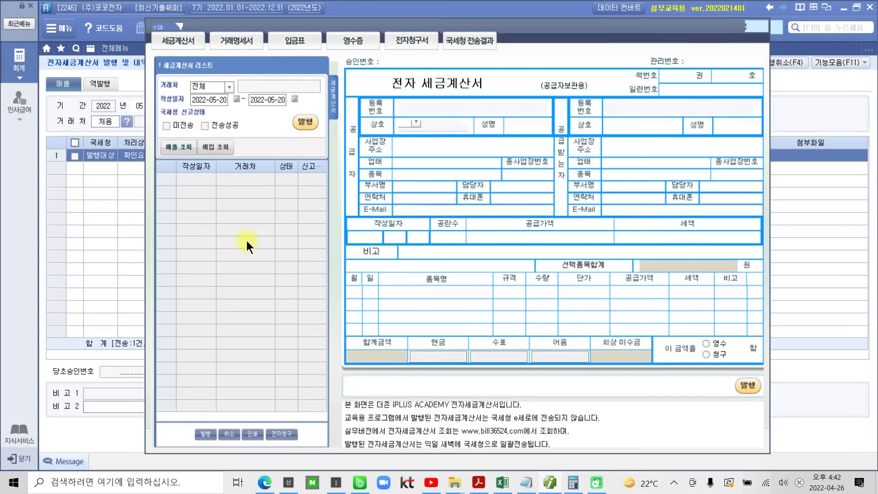
{"action": "left_click", "coordinate": [179, 146]}
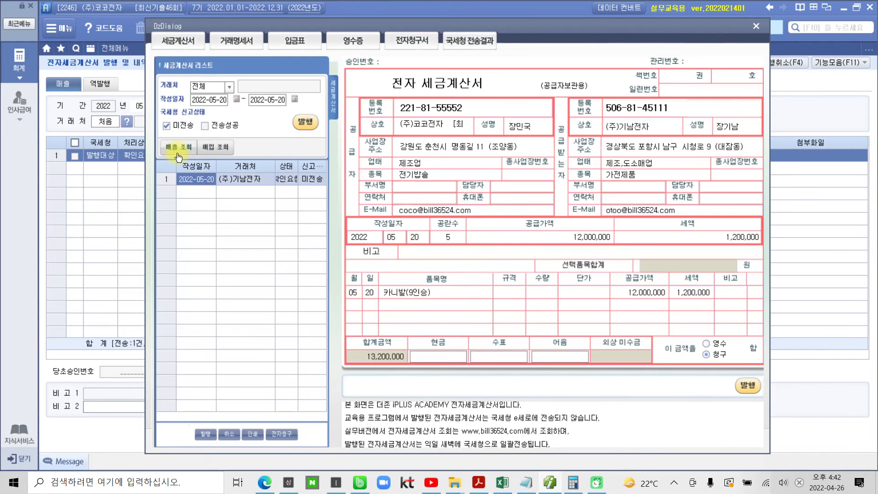
{"action": "left_click", "coordinate": [305, 123]}
{"action": "left_click", "coordinate": [438, 269]}
{"action": "left_click", "coordinate": [438, 268]}
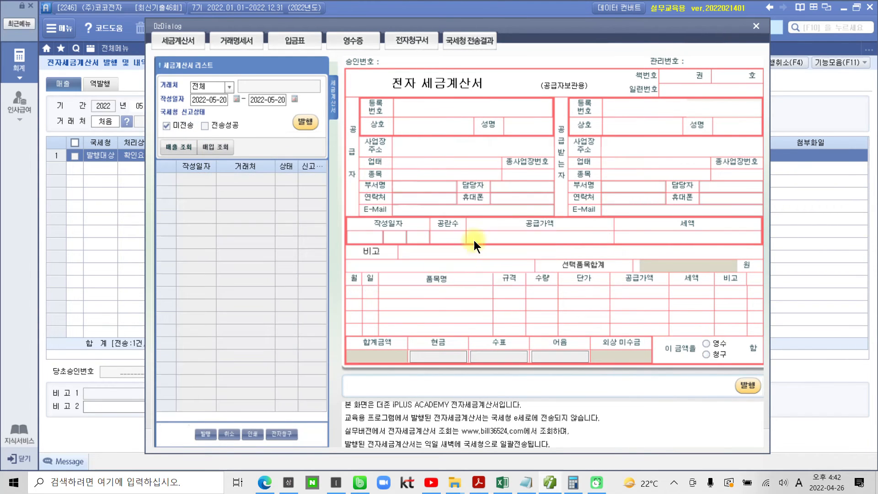
{"action": "left_click", "coordinate": [757, 26]}
{"action": "left_click", "coordinate": [600, 49]}
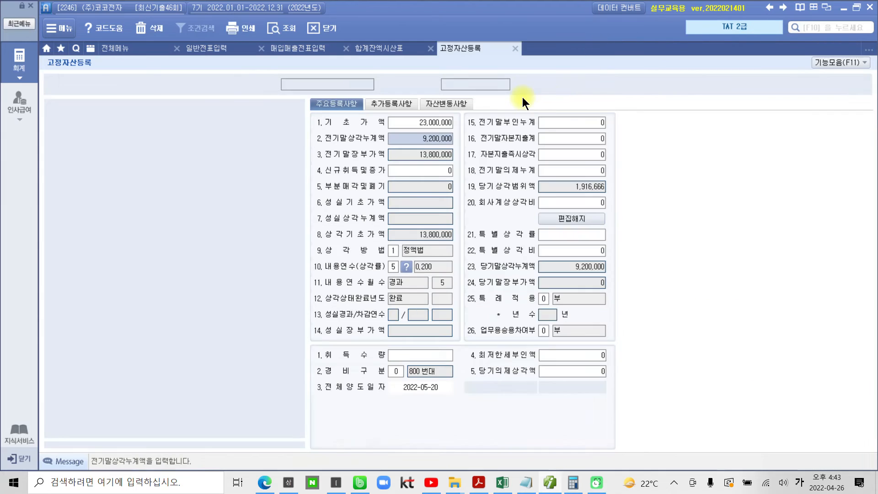
Refresh the May 20 entries in 매입매출전표입력 and check the 카니발(9인승) sale's 전자세금 status
{"action": "left_click", "coordinate": [289, 48]}
{"action": "left_click", "coordinate": [273, 30]}
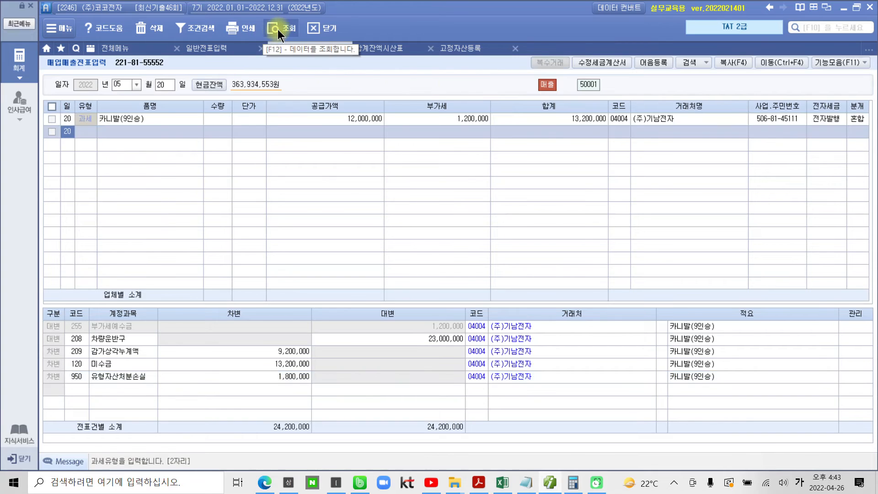
{"action": "left_click", "coordinate": [857, 119]}
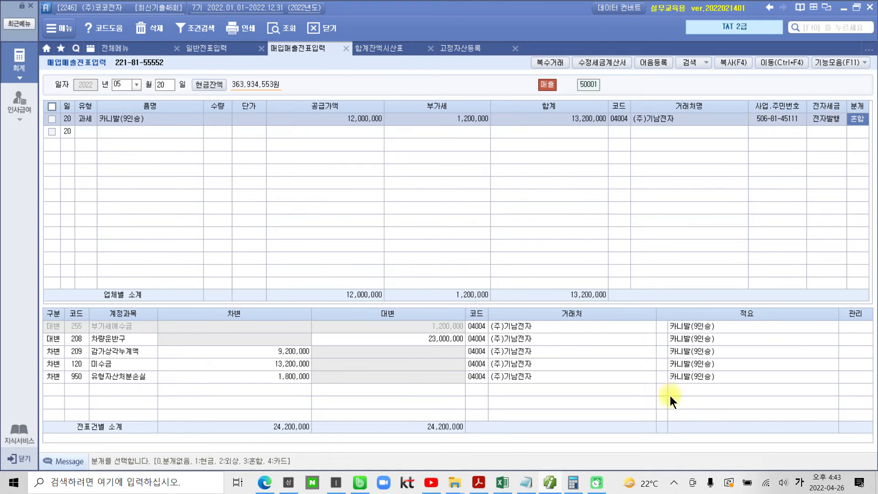
Switch to the exam PDF in Acrobat Reader and review the question 1 requirements, including 매입매출자료 입력 and 전자세금계산서 발급·전송
{"action": "left_click", "coordinate": [550, 482]}
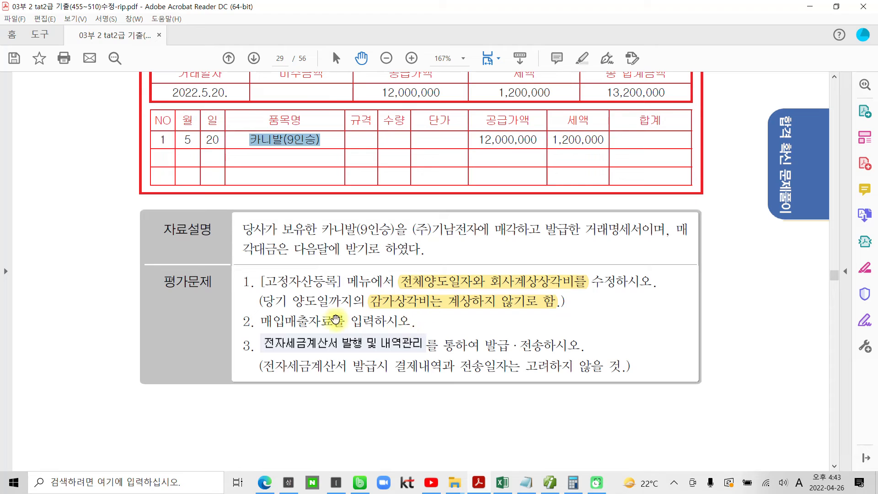
{"action": "left_click_drag", "start_coordinate": [415, 321], "coordinate": [260, 322]}
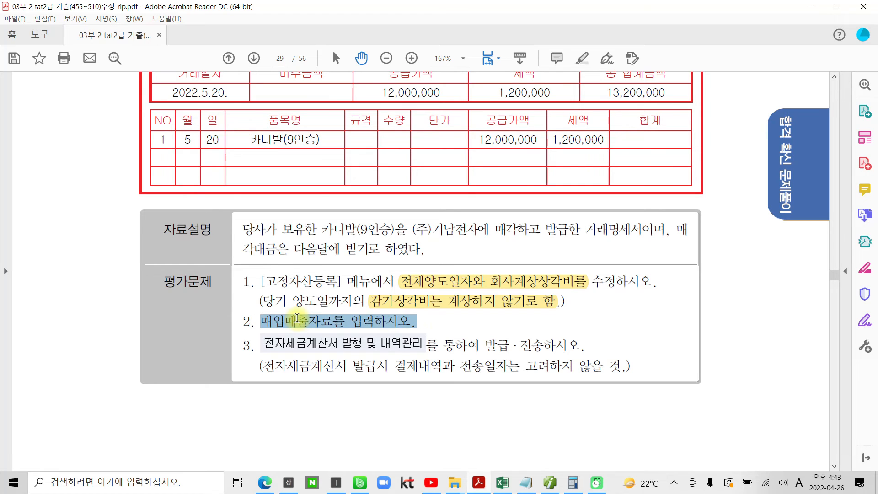
{"action": "left_click", "coordinate": [493, 356]}
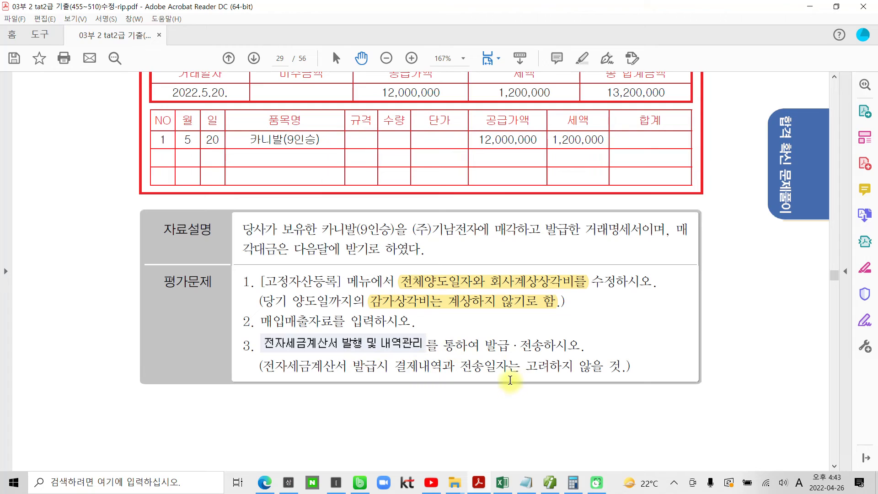
{"action": "scroll", "coordinate": [440, 383], "scroll_direction": "down", "scroll_amount": 3}
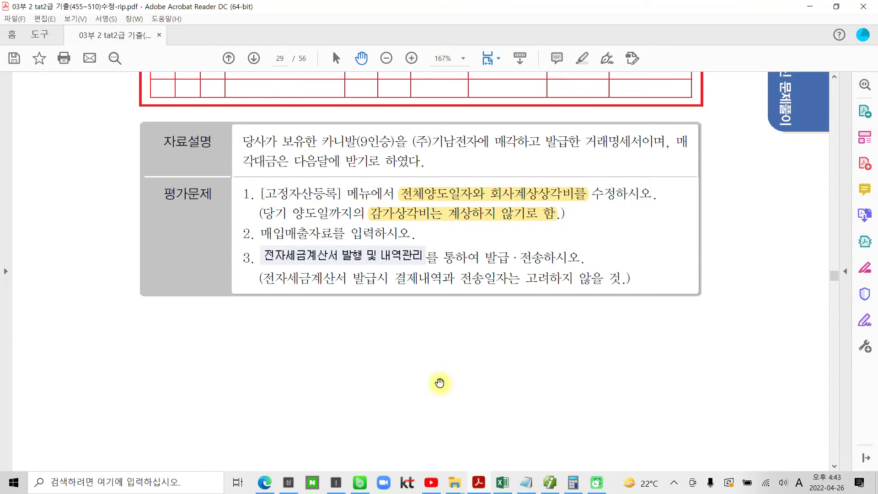
{"action": "scroll", "coordinate": [439, 383], "scroll_direction": "up", "scroll_amount": 2}
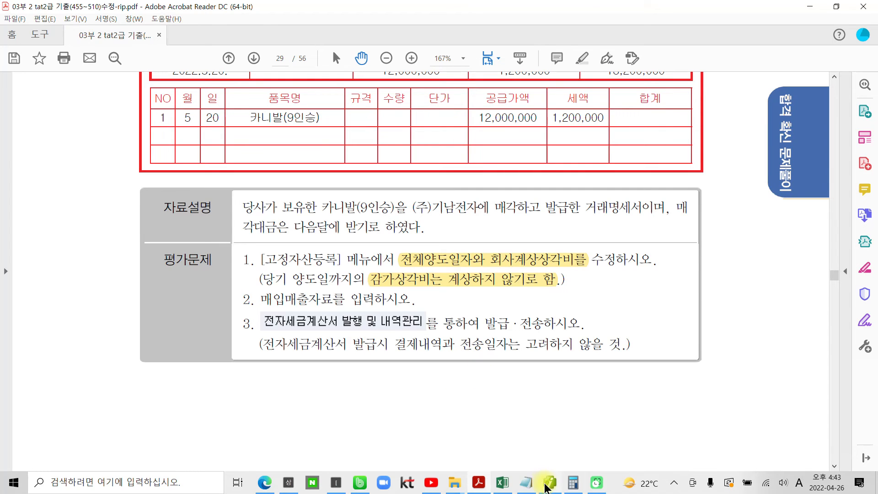
Switch to Smart A and review the 카니발(9인승)'s 회사계상상각비 and its 편집해지 option in 고정자산등록
{"action": "left_click", "coordinate": [549, 483]}
{"action": "left_click", "coordinate": [456, 49]}
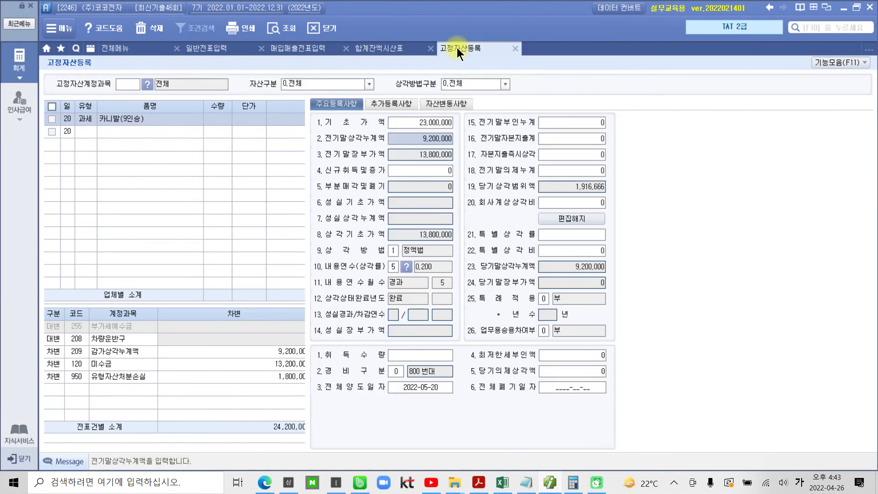
{"action": "left_click", "coordinate": [562, 218]}
{"action": "mouse_move", "coordinate": [617, 227]}
{"action": "left_mouse_down"}
{"action": "mouse_move", "coordinate": [631, 227]}
{"action": "mouse_move", "coordinate": [605, 213]}
{"action": "mouse_move", "coordinate": [629, 224]}
{"action": "left_mouse_up"}
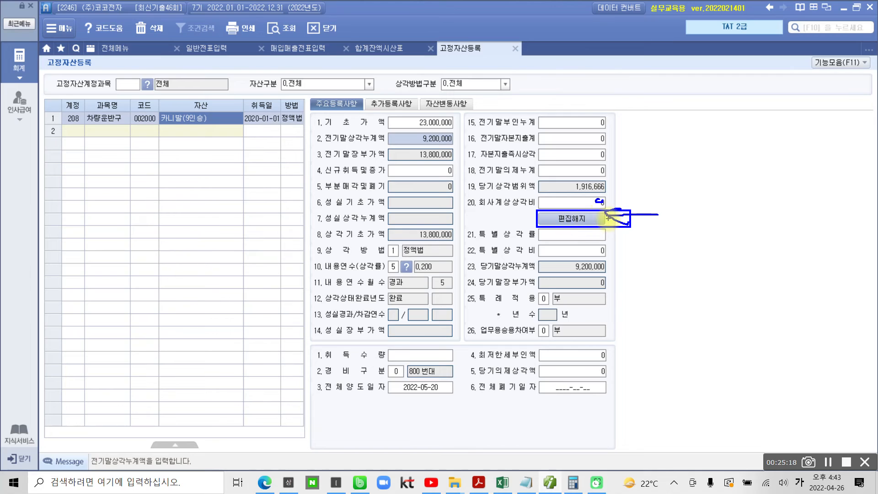
{"action": "key", "text": "Escape"}
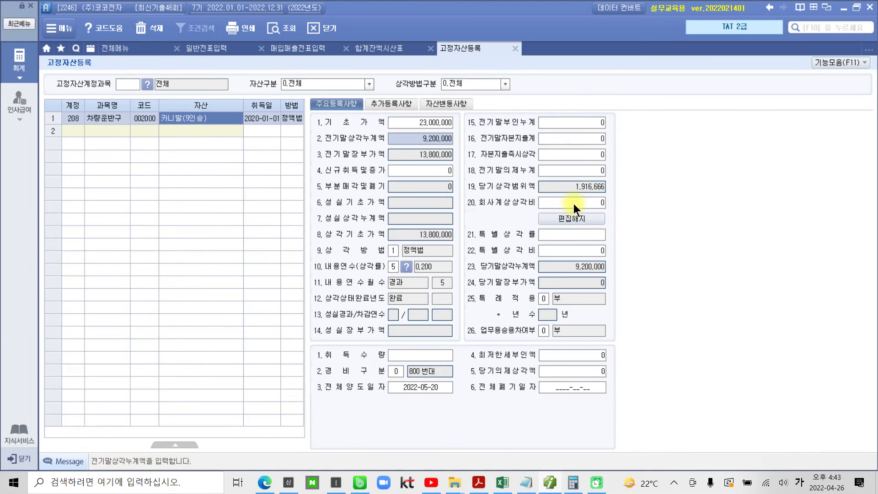
{"action": "left_click", "coordinate": [574, 203]}
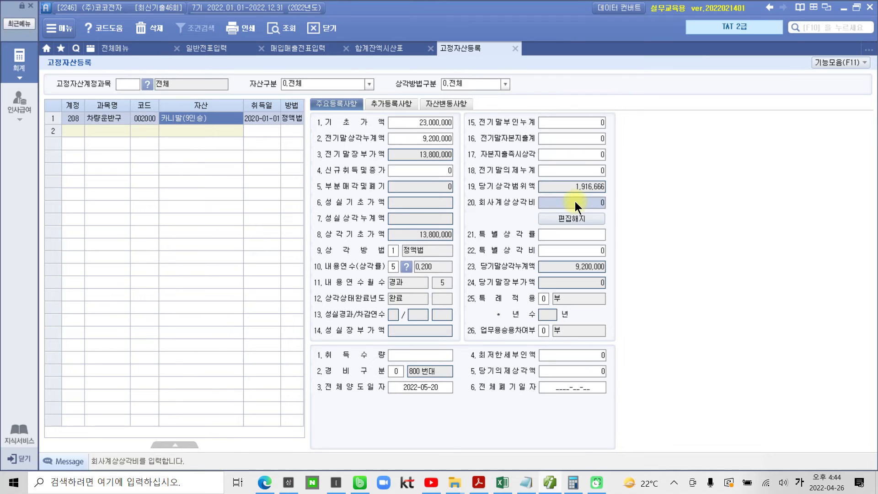
{"action": "left_click", "coordinate": [825, 463]}
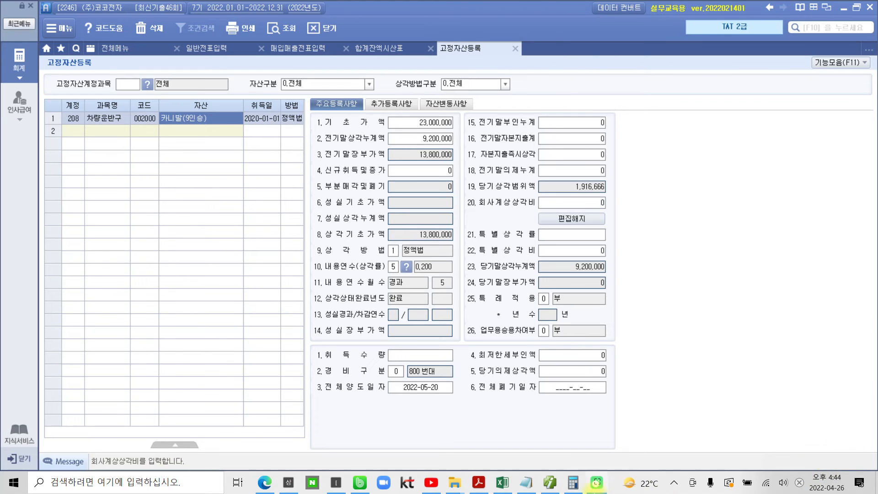
{"action": "left_click", "coordinate": [557, 483]}
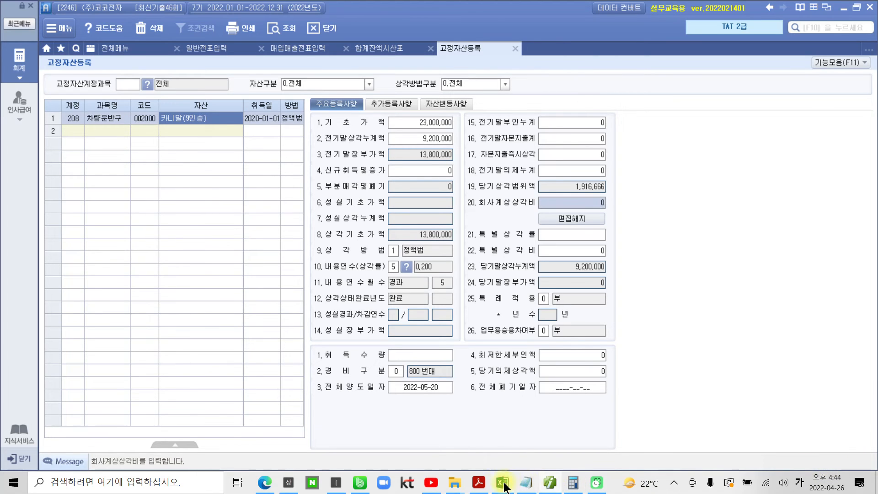
Switch to the exam PDF and read question 2, 수정전자세금계산서의 발행, including its tax invoice, 자료설명 and 평가문제
{"action": "left_click", "coordinate": [478, 483]}
{"action": "scroll", "coordinate": [394, 388], "scroll_direction": "down", "scroll_amount": 6}
{"action": "scroll", "coordinate": [395, 393], "scroll_direction": "down", "scroll_amount": 8}
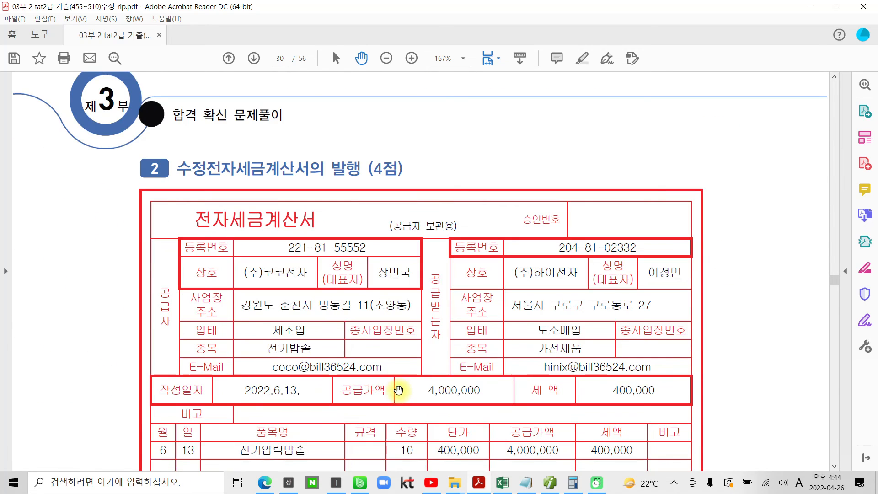
{"action": "scroll", "coordinate": [398, 389], "scroll_direction": "down", "scroll_amount": 5}
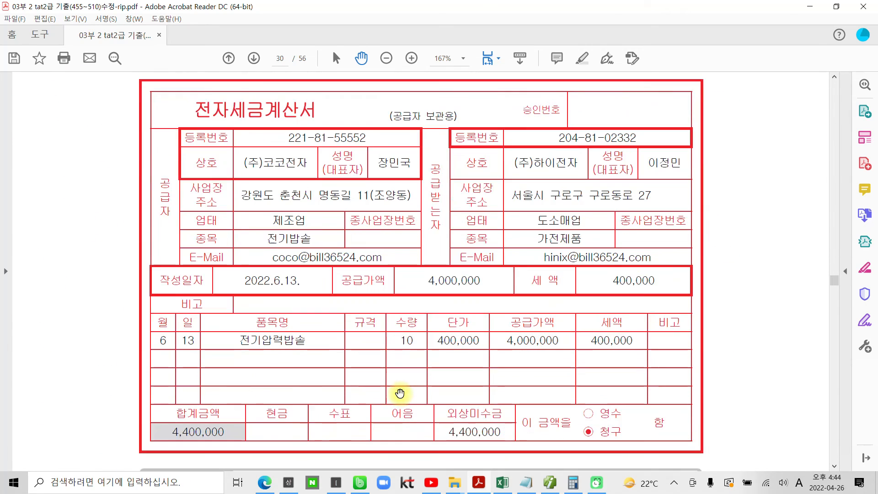
{"action": "scroll", "coordinate": [400, 393], "scroll_direction": "down", "scroll_amount": 5}
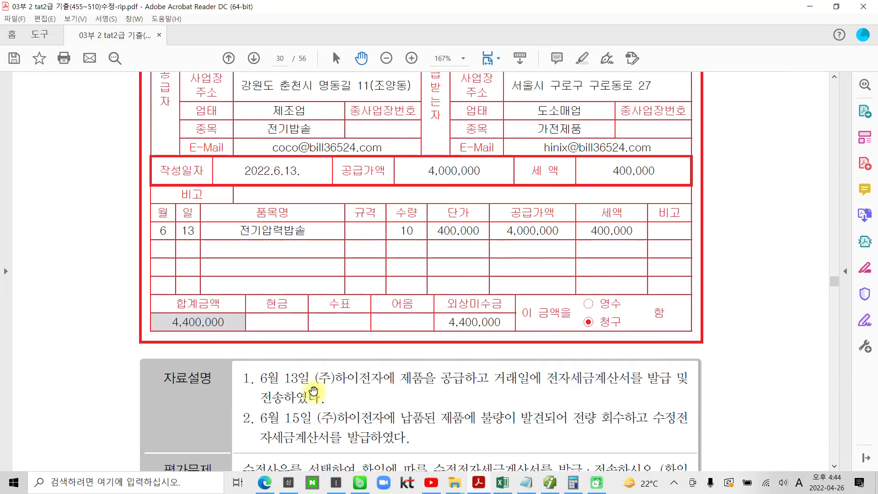
{"action": "scroll", "coordinate": [313, 391], "scroll_direction": "down", "scroll_amount": 2}
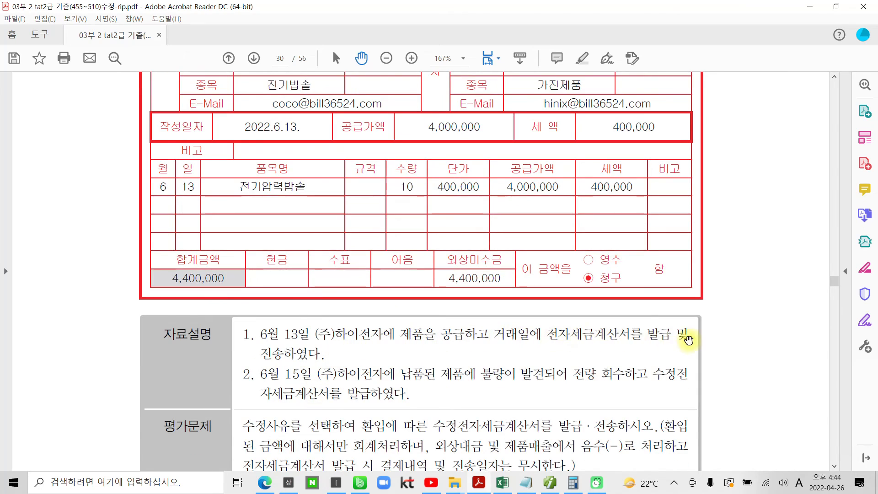
{"action": "scroll", "coordinate": [273, 384], "scroll_direction": "down", "scroll_amount": 2}
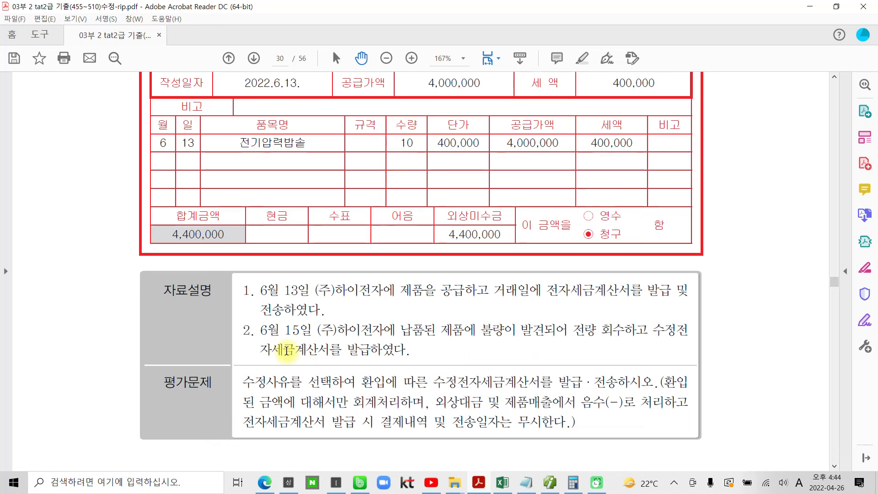
{"action": "scroll", "coordinate": [395, 347], "scroll_direction": "down", "scroll_amount": 3}
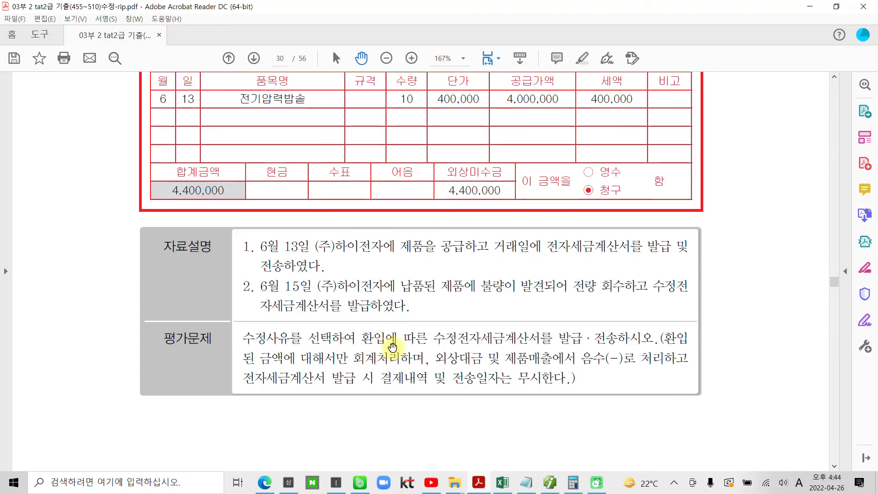
Highlight 환입에 in question 2's 평가문제 and 전량 회수하고 in its 자료설명
{"action": "left_click_drag", "start_coordinate": [243, 319], "coordinate": [382, 318]}
{"action": "left_click", "coordinate": [380, 319]}
{"action": "double_click", "coordinate": [387, 316]}
{"action": "right_click", "coordinate": [387, 317]}
{"action": "left_click", "coordinate": [426, 410]}
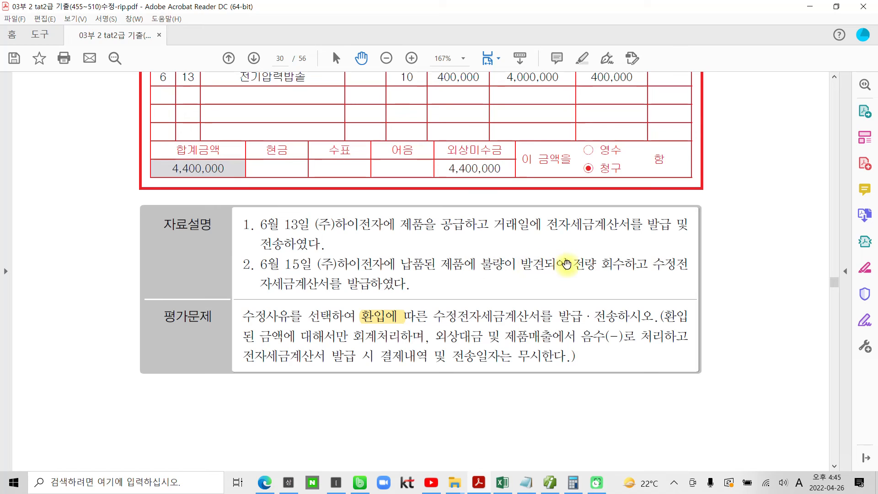
{"action": "left_click_drag", "start_coordinate": [572, 264], "coordinate": [642, 268]}
{"action": "right_click", "coordinate": [643, 268]}
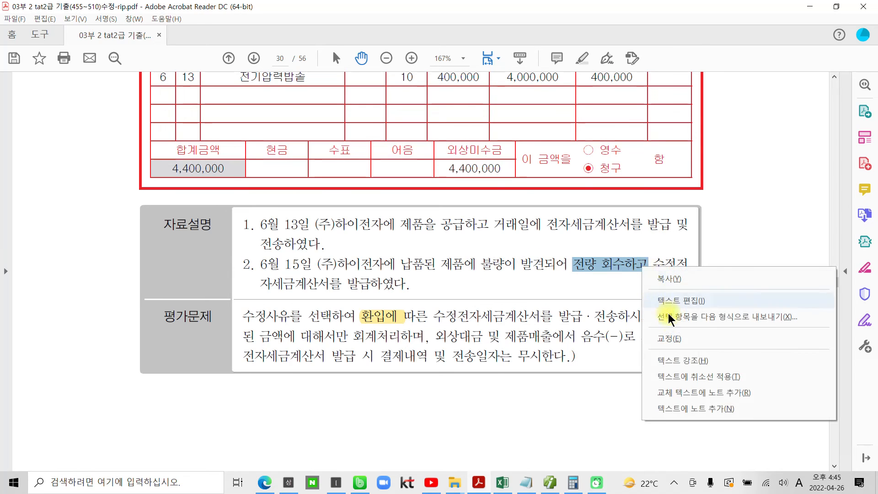
{"action": "left_click", "coordinate": [737, 359]}
Return to Smart A and close the 고정자산등록 and 합계잔액시산표 screens
{"action": "scroll", "coordinate": [438, 281], "scroll_direction": "up", "scroll_amount": 1}
{"action": "scroll", "coordinate": [439, 281], "scroll_direction": "up", "scroll_amount": 1}
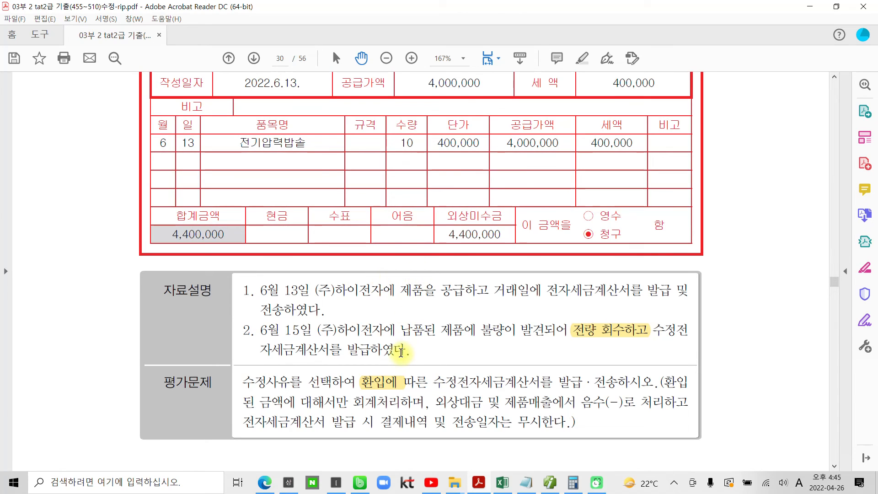
{"action": "scroll", "coordinate": [278, 307], "scroll_direction": "up", "scroll_amount": 2}
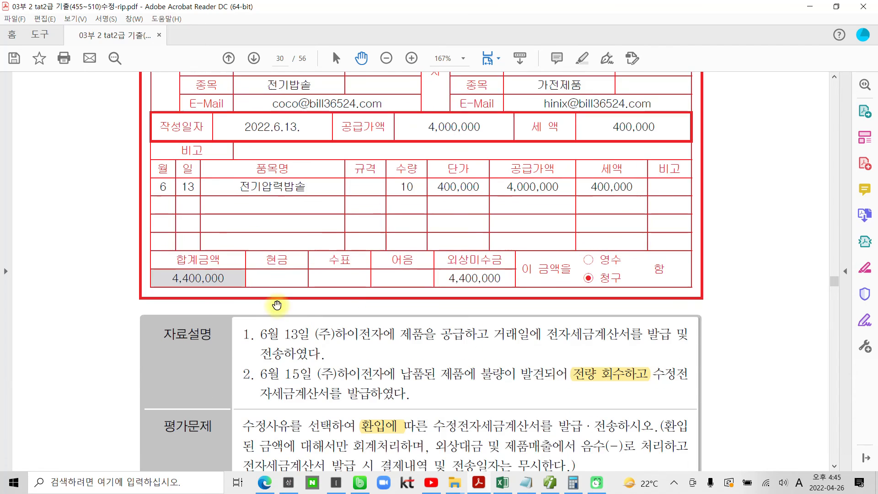
{"action": "scroll", "coordinate": [275, 307], "scroll_direction": "up", "scroll_amount": 1}
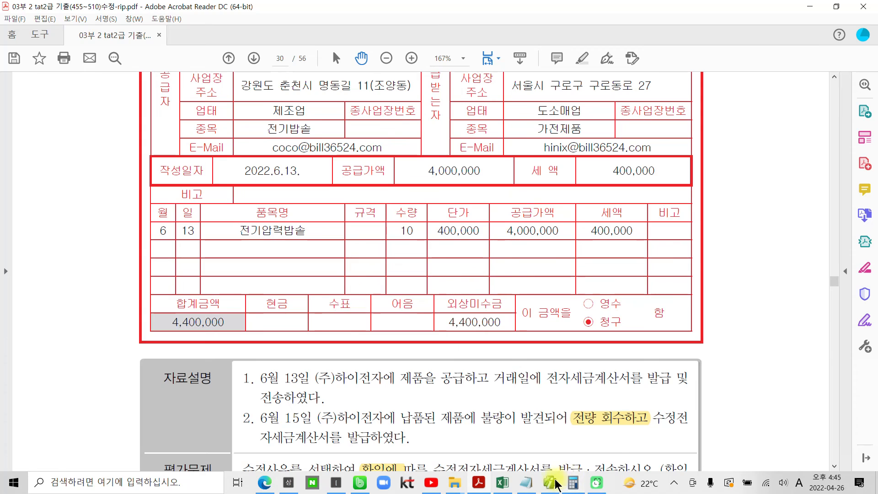
{"action": "left_click", "coordinate": [566, 484]}
{"action": "left_click", "coordinate": [515, 48]}
{"action": "left_click", "coordinate": [423, 48]}
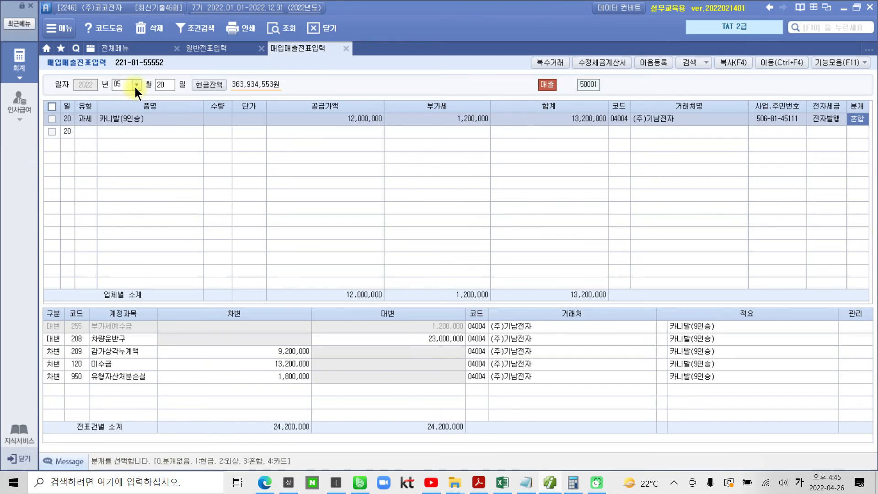
List the June 10 entries in 매입매출전표입력, view the 제품 sale, and recheck the invoice date in the exam PDF
{"action": "left_click", "coordinate": [136, 85]}
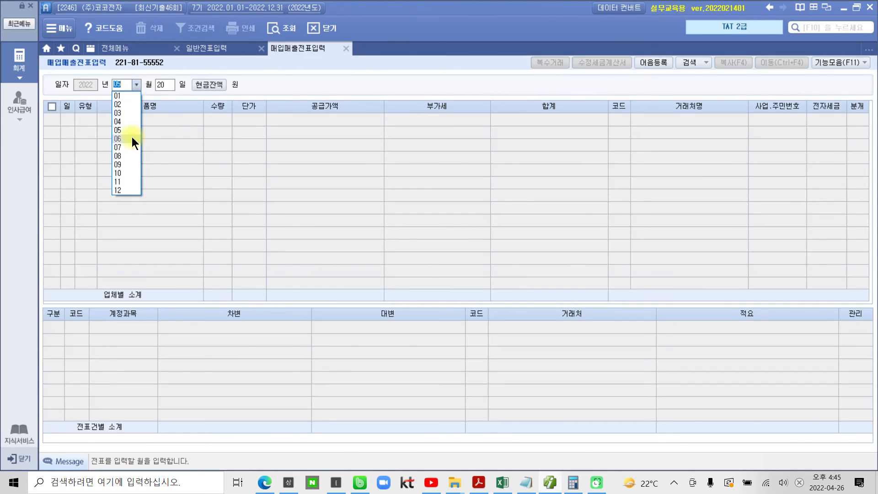
{"action": "left_click", "coordinate": [131, 137]}
{"action": "type", "text": "10"}
{"action": "key", "text": "Return"}
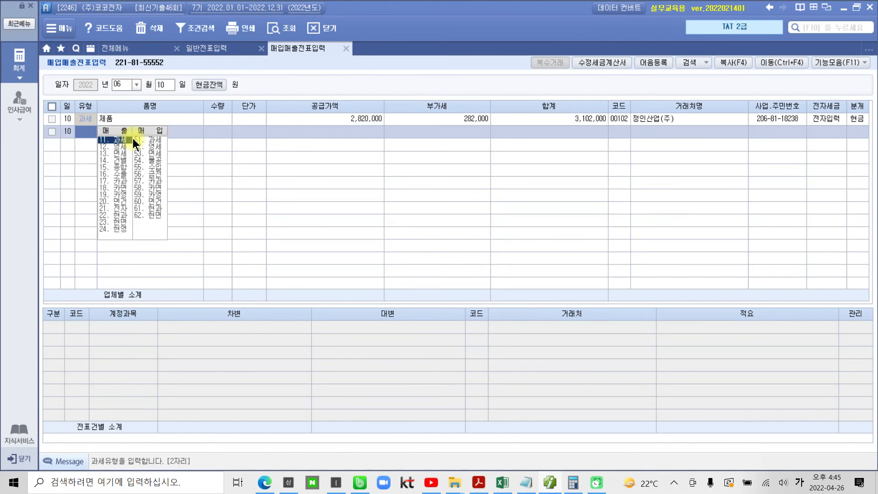
{"action": "left_click", "coordinate": [271, 122]}
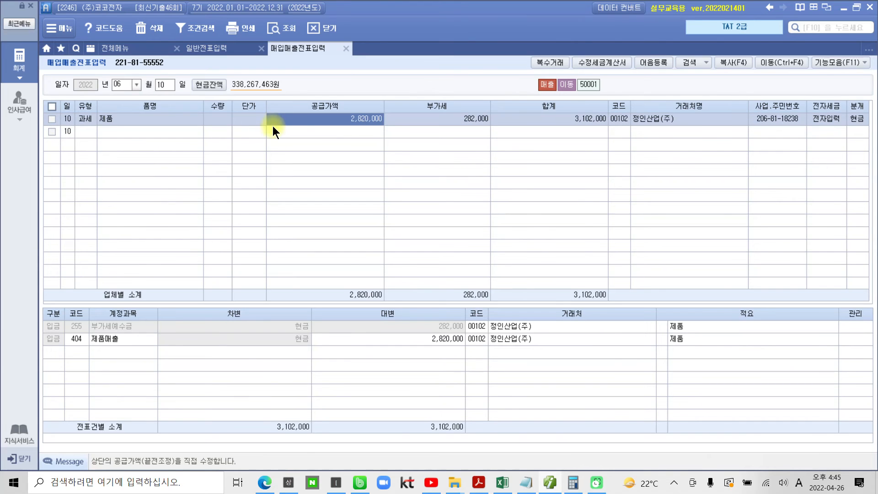
{"action": "left_click", "coordinate": [547, 485]}
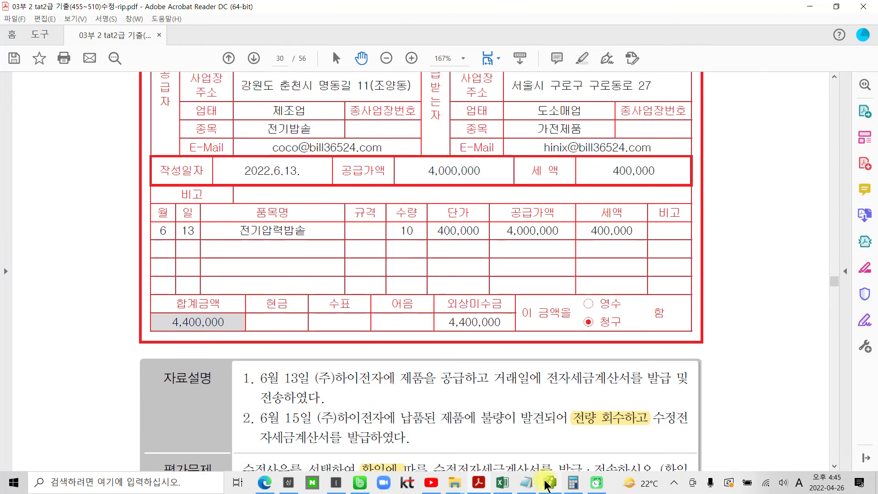
{"action": "left_click", "coordinate": [547, 485]}
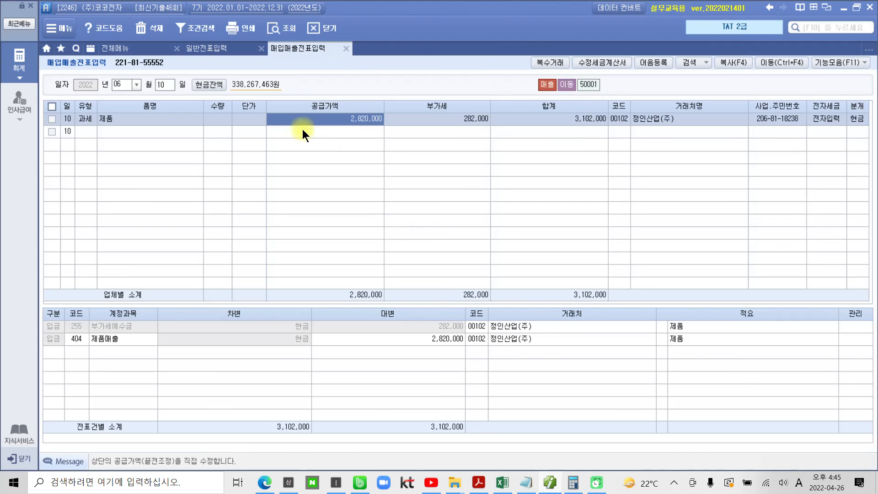
Change the 매입매출전표입력 day to June 13 and display the journal lines of the 전기압력밥솥 sale
{"action": "left_click", "coordinate": [161, 84]}
{"action": "type", "text": "13"}
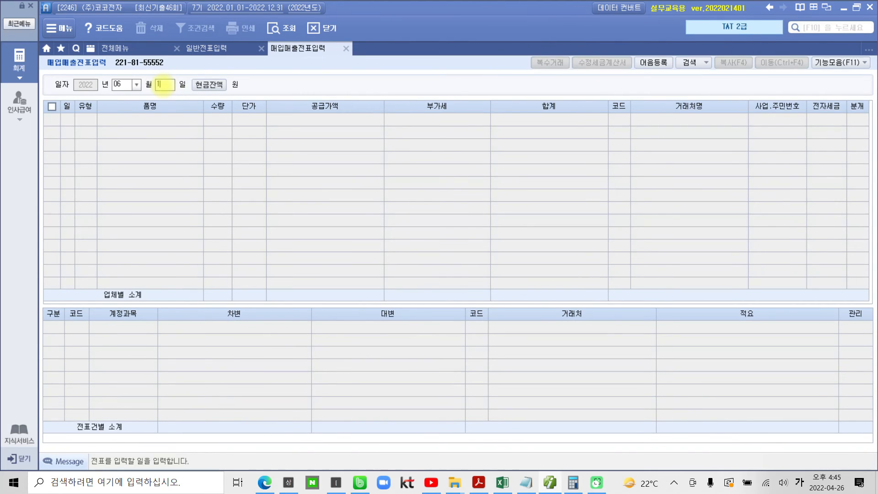
{"action": "key", "text": "Return"}
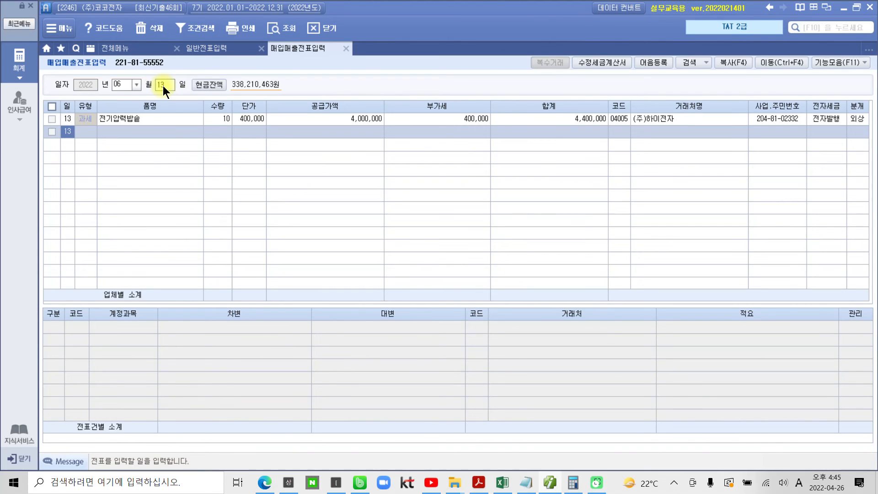
{"action": "left_click", "coordinate": [153, 117]}
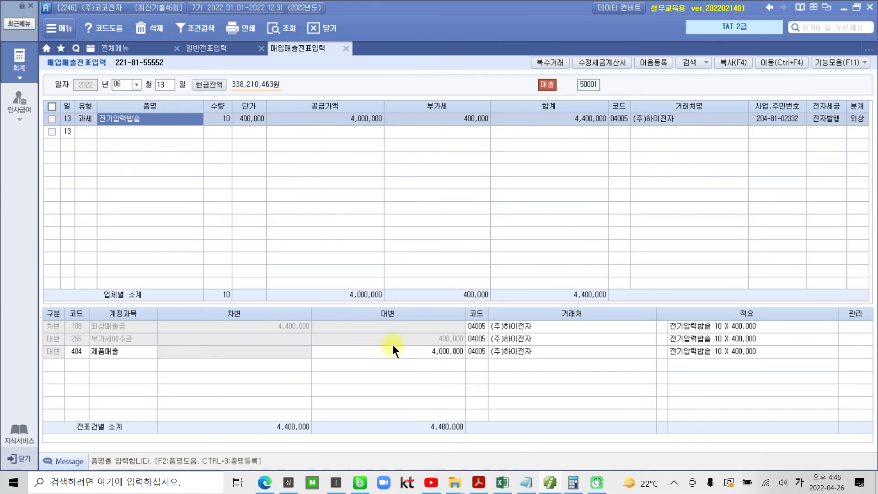
Compare the June 13 sale with the tax invoice in the exam PDF, and mark the (주)하이전자 전기압력밥솥 entry in 매입매출전표입력
{"action": "left_click", "coordinate": [550, 482]}
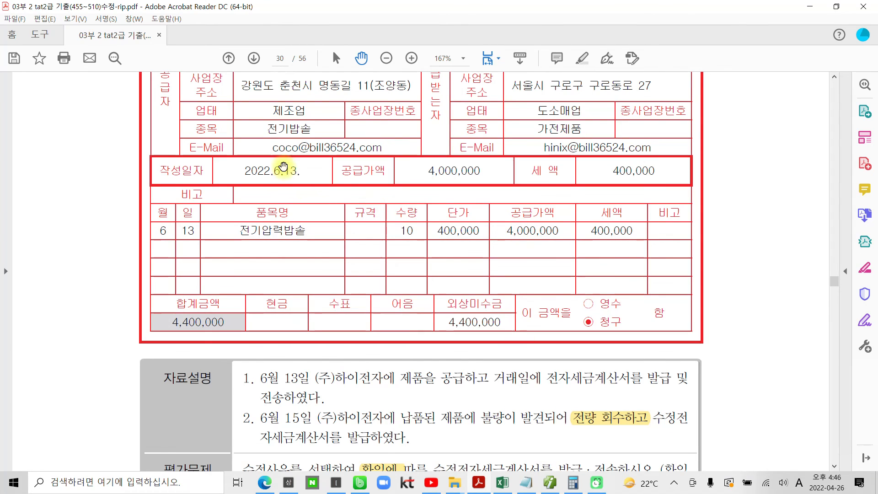
{"action": "scroll", "coordinate": [557, 146], "scroll_direction": "up", "scroll_amount": 2}
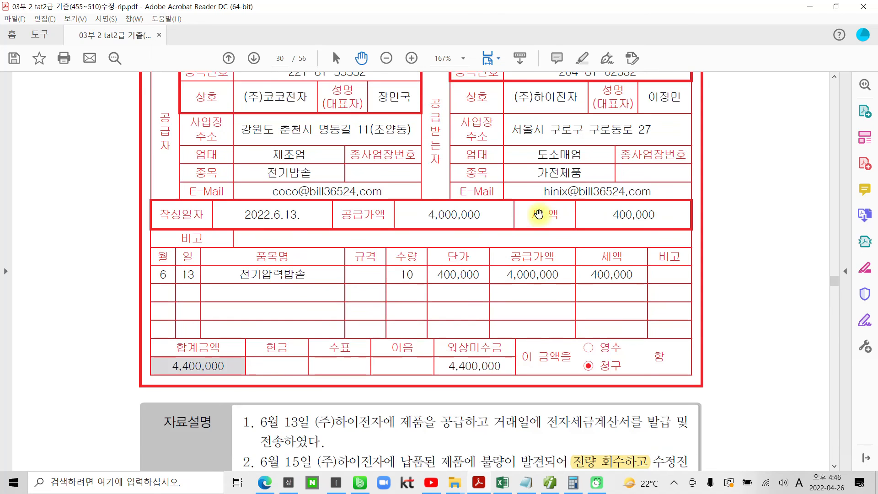
{"action": "scroll", "coordinate": [485, 316], "scroll_direction": "down", "scroll_amount": 1}
{"action": "left_click", "coordinate": [550, 482]}
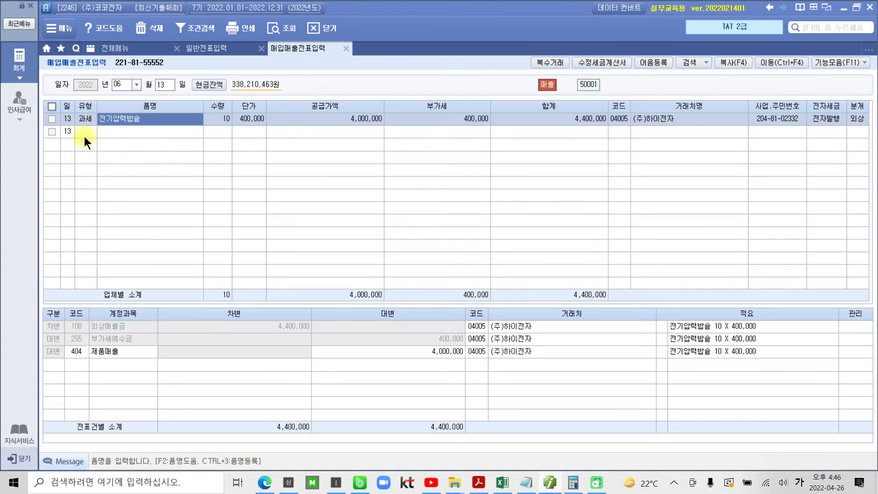
{"action": "left_click", "coordinate": [50, 118]}
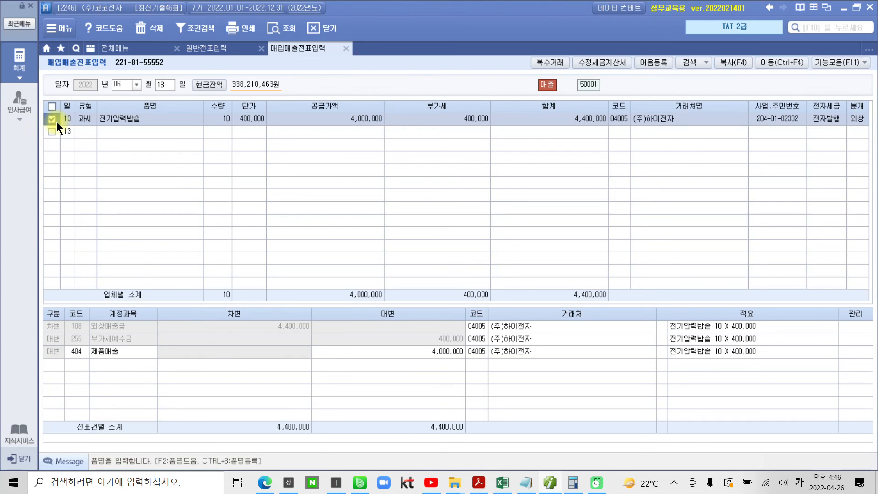
Start a 수정세금계산서 for the marked June 13 sale with reason 3. 환입, and consult its 참고사항 issuance rules
{"action": "left_click", "coordinate": [597, 61]}
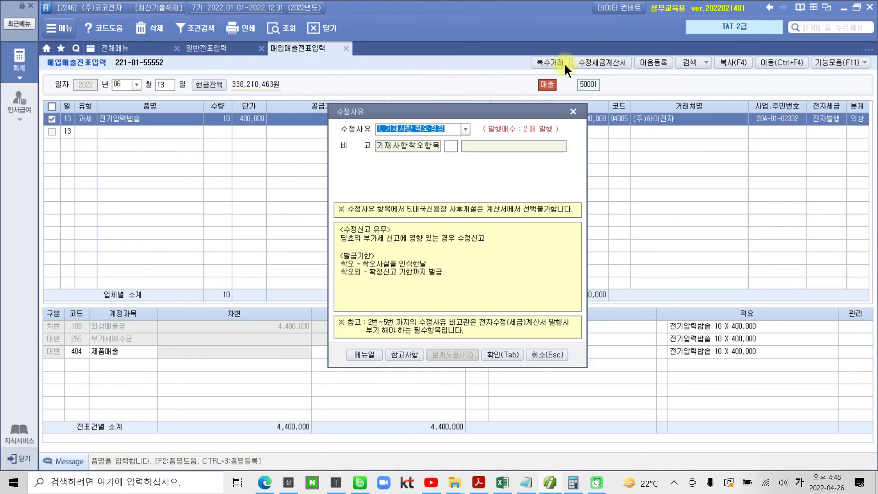
{"action": "left_click", "coordinate": [465, 129]}
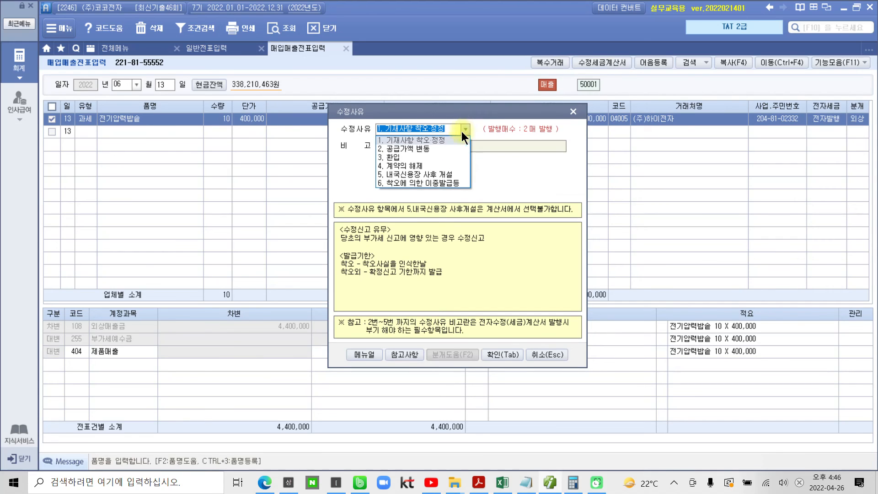
{"action": "left_click", "coordinate": [426, 155]}
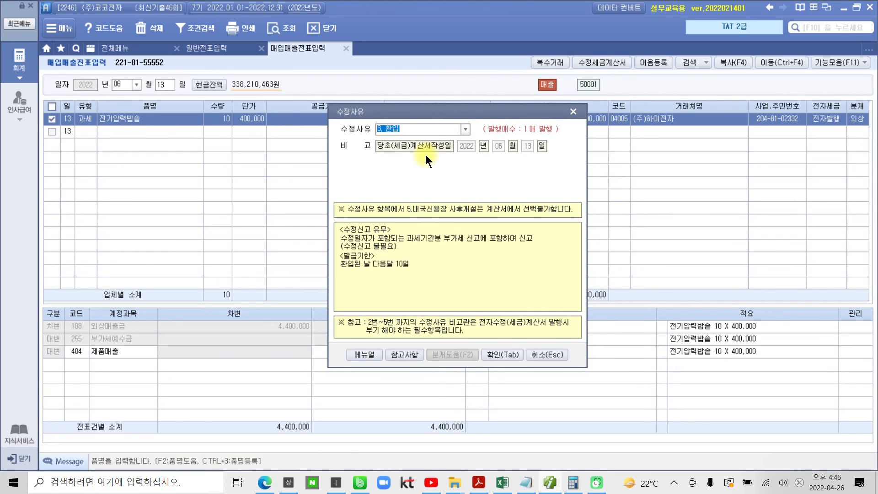
{"action": "left_click", "coordinate": [504, 355]}
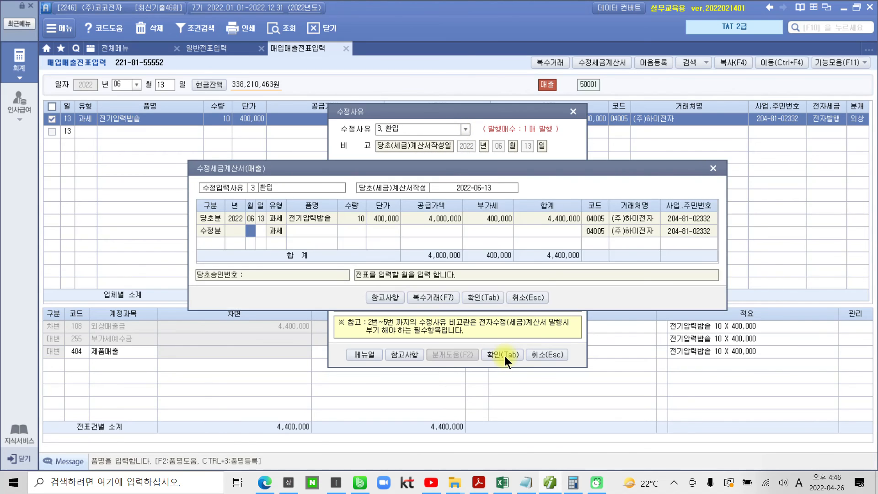
{"action": "left_click_drag", "start_coordinate": [323, 168], "coordinate": [270, 221]}
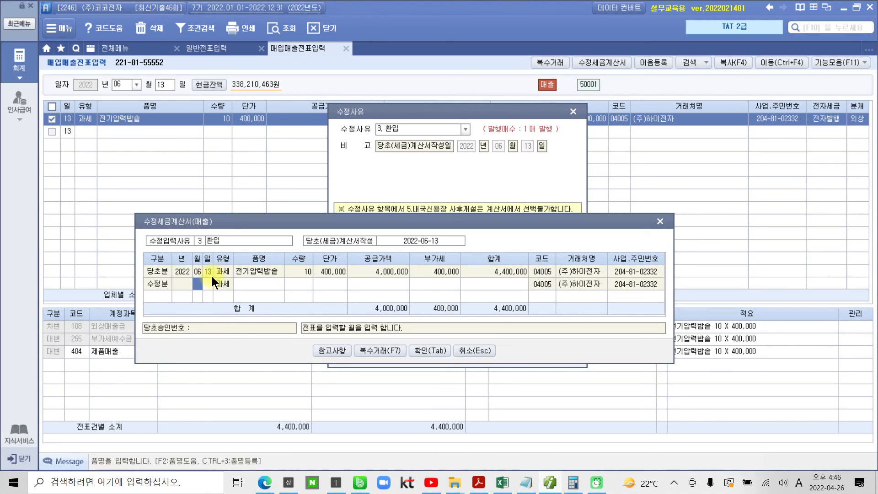
{"action": "left_click", "coordinate": [330, 351]}
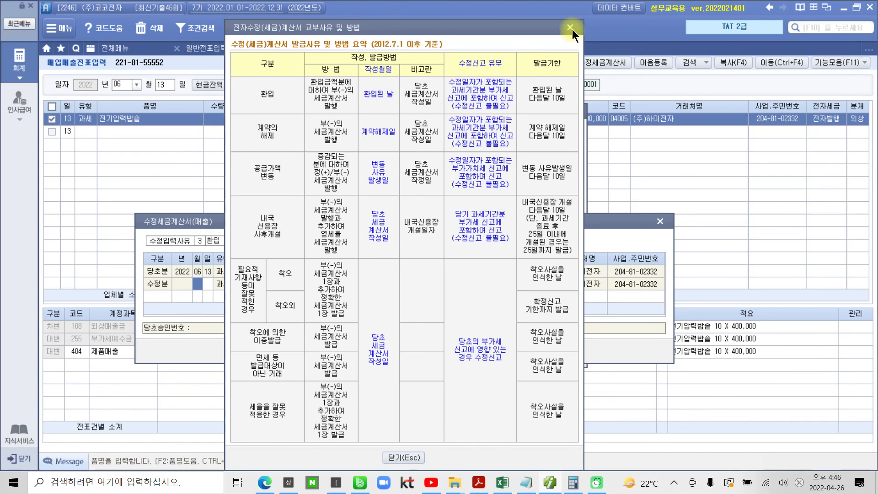
{"action": "left_click", "coordinate": [393, 457]}
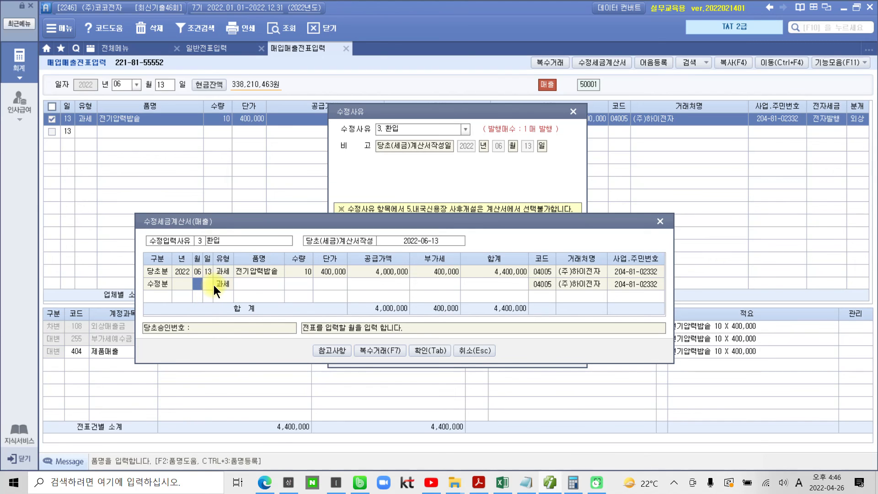
Date the 수정분 line June 15 and carry over the 과세 type and the item 전기압력밥솥
{"action": "type", "text": "06"}
{"action": "key", "text": "Return"}
{"action": "type", "text": "15"}
{"action": "key", "text": "Return"}
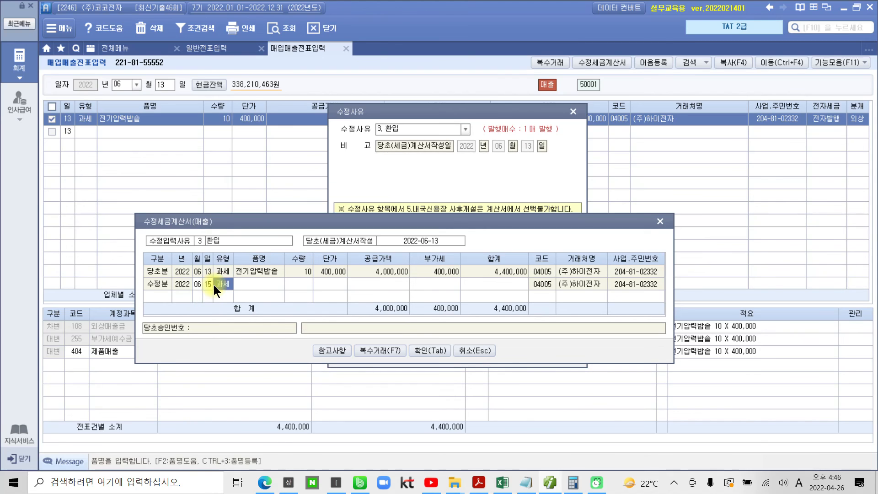
{"action": "key", "text": "Return"}
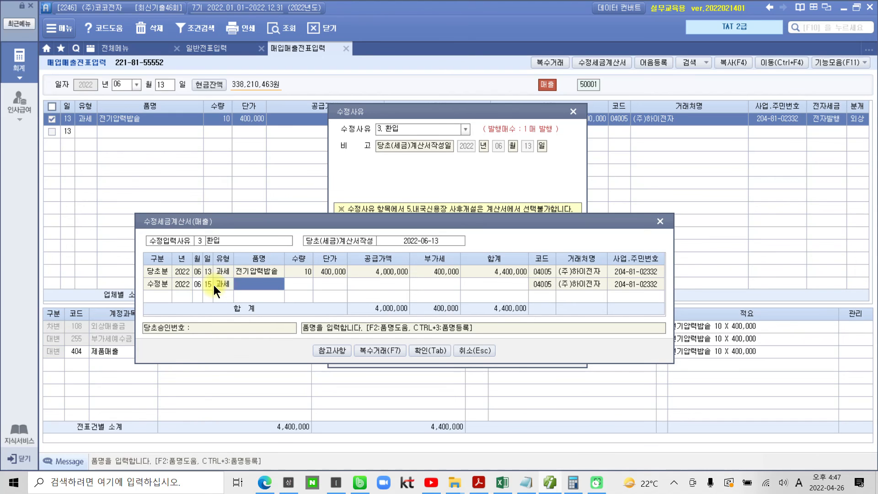
{"action": "key", "text": "Return"}
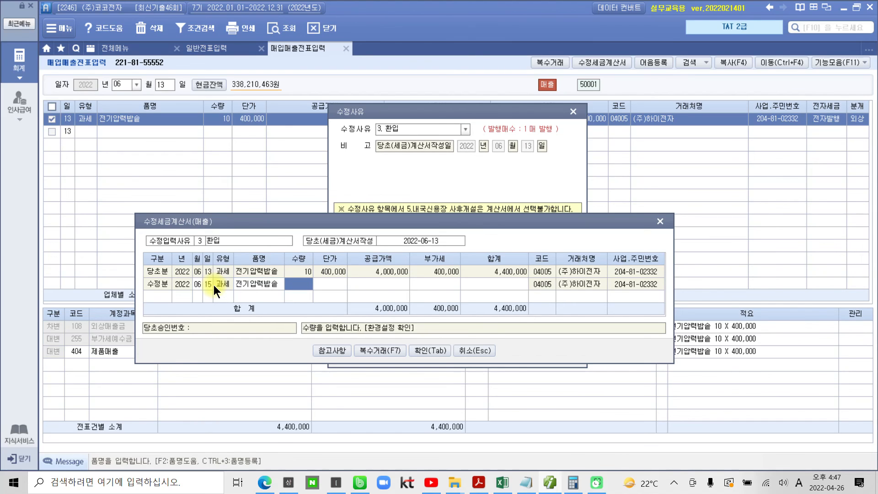
Set the 수정분 quantity to -10 and unit price to 400,000, and save the 수정세금계산서
{"action": "type", "text": "-10"}
{"action": "key", "text": "Return"}
{"action": "type", "text": "4,000,00"}
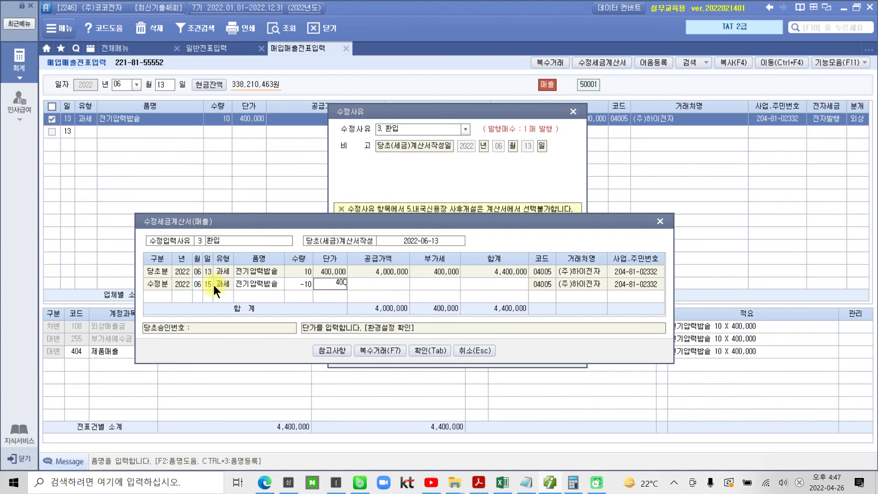
{"action": "key", "text": "Return"}
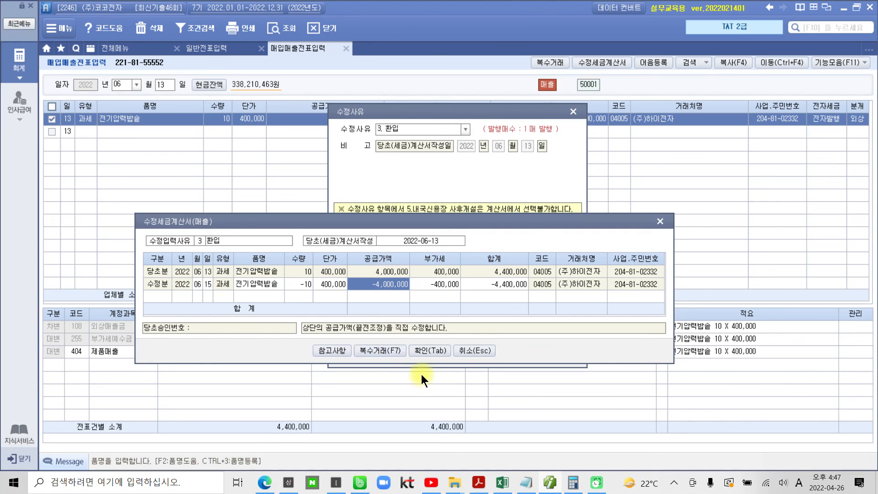
{"action": "left_click", "coordinate": [431, 352]}
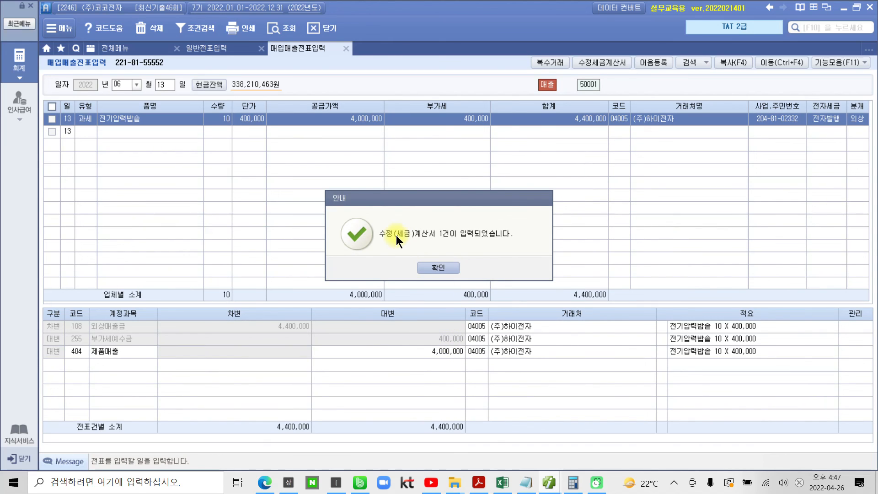
{"action": "left_click", "coordinate": [438, 268]}
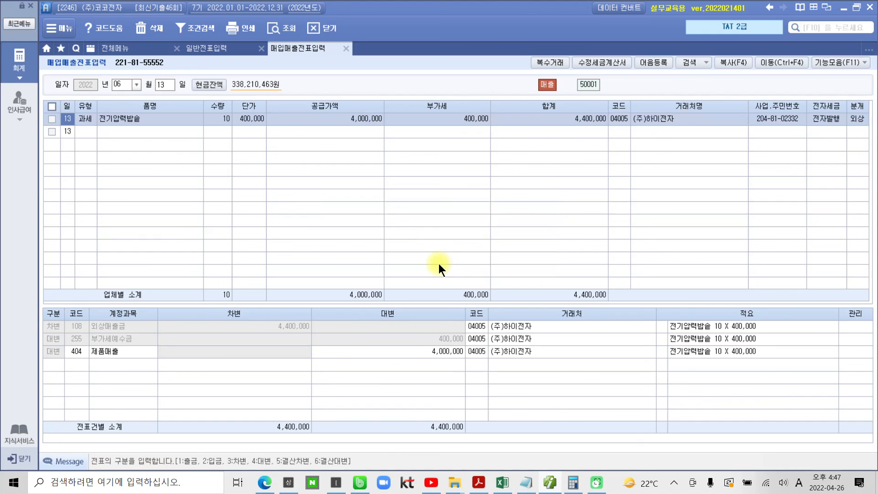
List the June 15 entries in 매입매출전표입력 and display the (주)하이전자 전기압력밥솥 return entry
{"action": "left_click", "coordinate": [166, 84]}
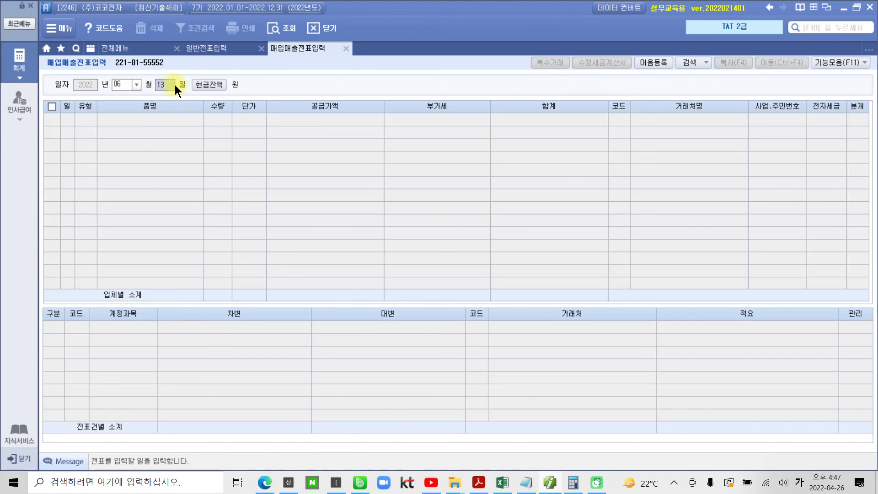
{"action": "type", "text": "15"}
{"action": "key", "text": "Return"}
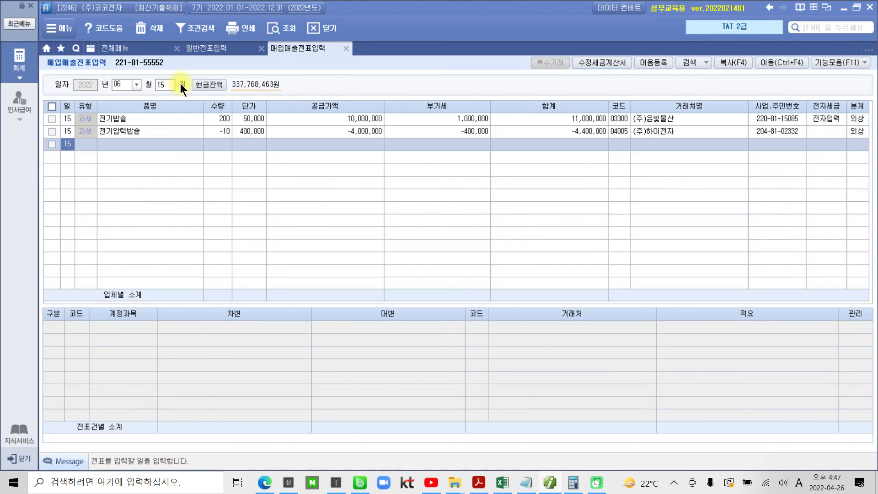
{"action": "left_click", "coordinate": [167, 84]}
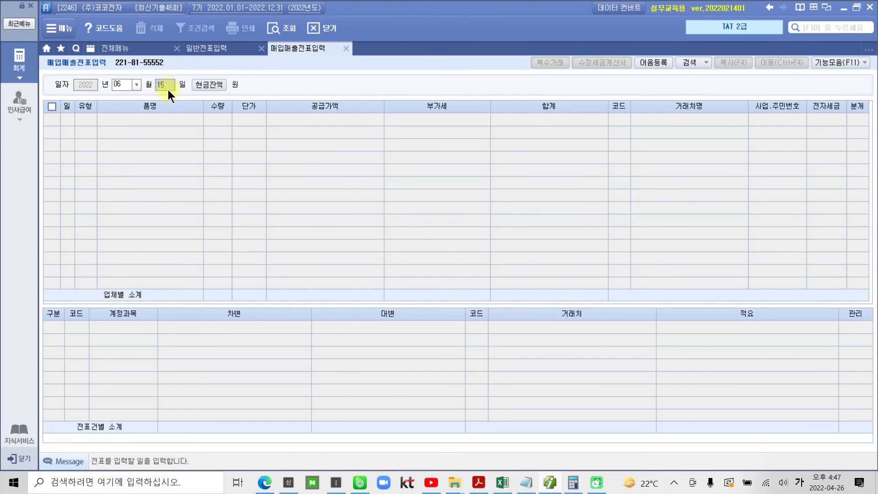
{"action": "key", "text": "Return"}
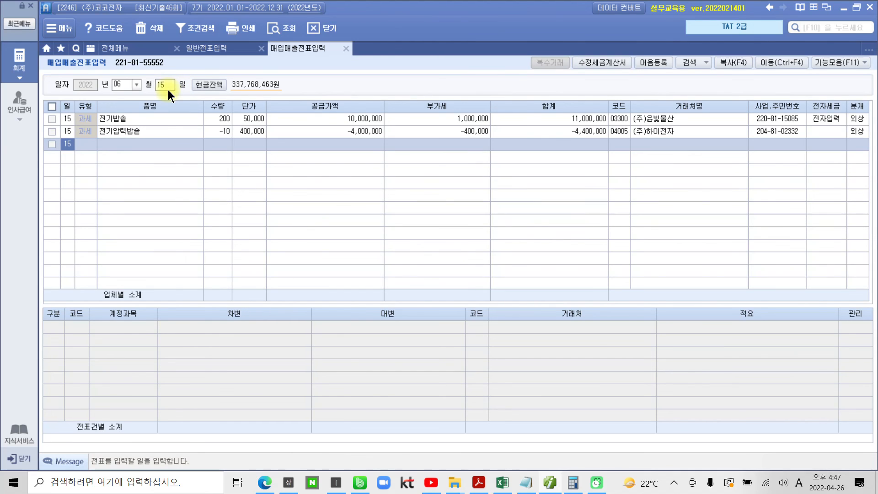
{"action": "left_click", "coordinate": [147, 130]}
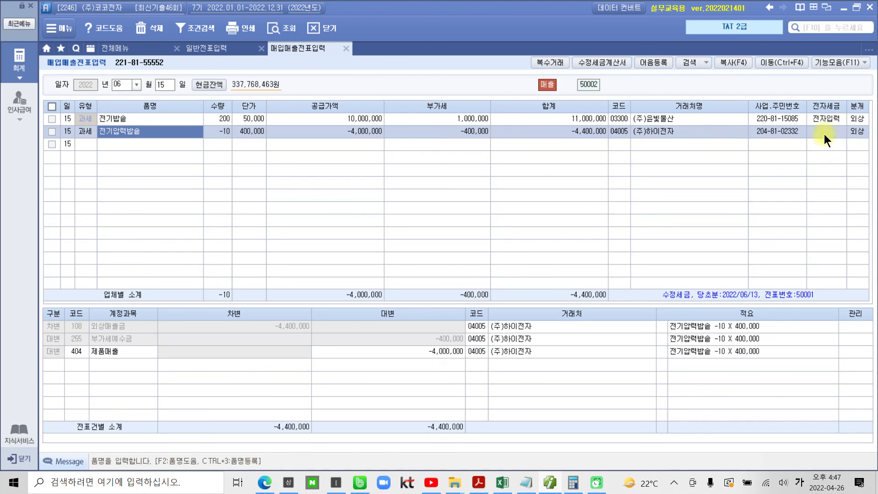
Check the return entry's 분개 type and its 외상매출금, 부가세예수금 and 제품매출 journal lines
{"action": "left_click", "coordinate": [860, 131]}
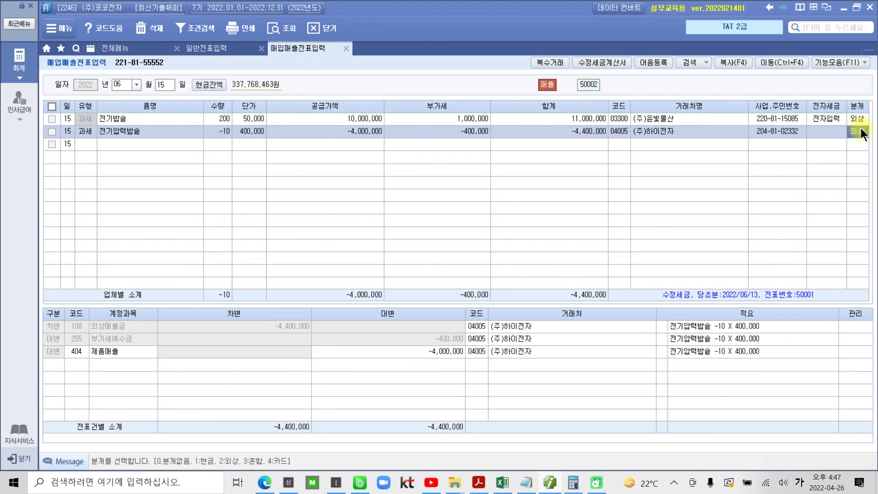
{"action": "left_click", "coordinate": [258, 327]}
{"action": "left_click", "coordinate": [127, 340]}
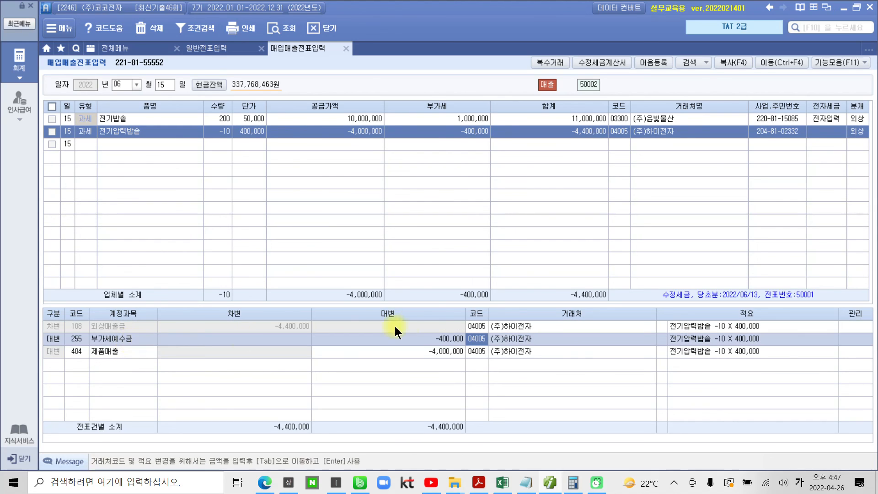
{"action": "left_click", "coordinate": [124, 353]}
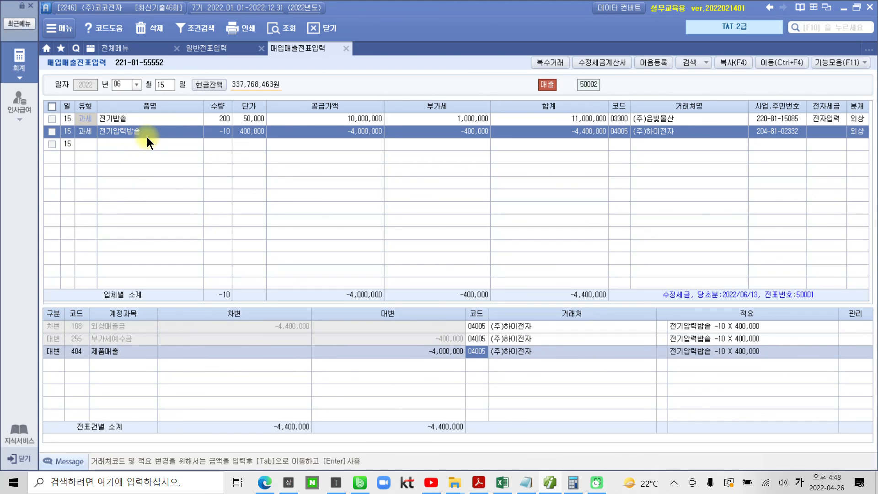
Open 전자세금계산서 발행 및 내역관리, list June 15 to June 15, 2022 for all customers, and mark the (주)하이전자 invoice
{"action": "left_click", "coordinate": [19, 60]}
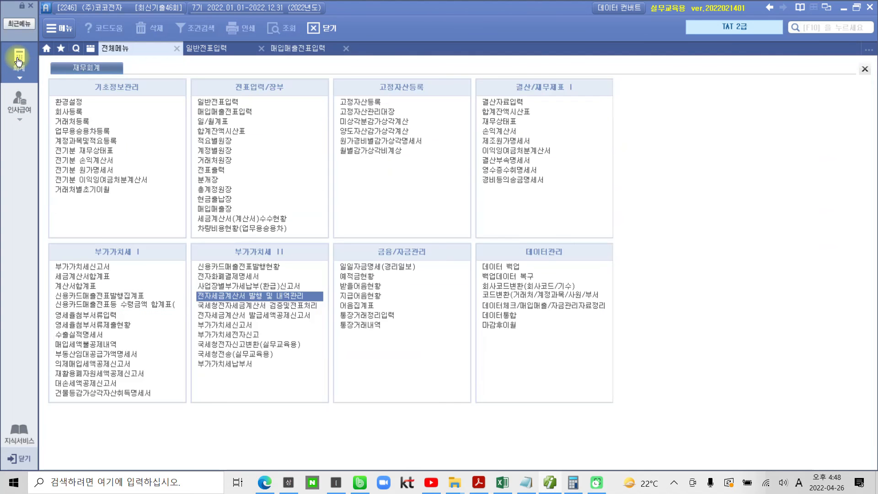
{"action": "left_click", "coordinate": [253, 297]}
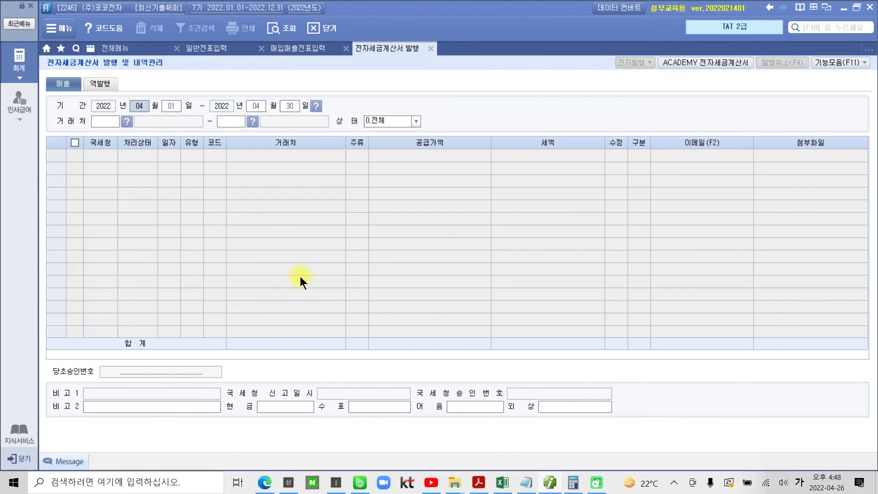
{"action": "type", "text": "06"}
{"action": "type", "text": "15"}
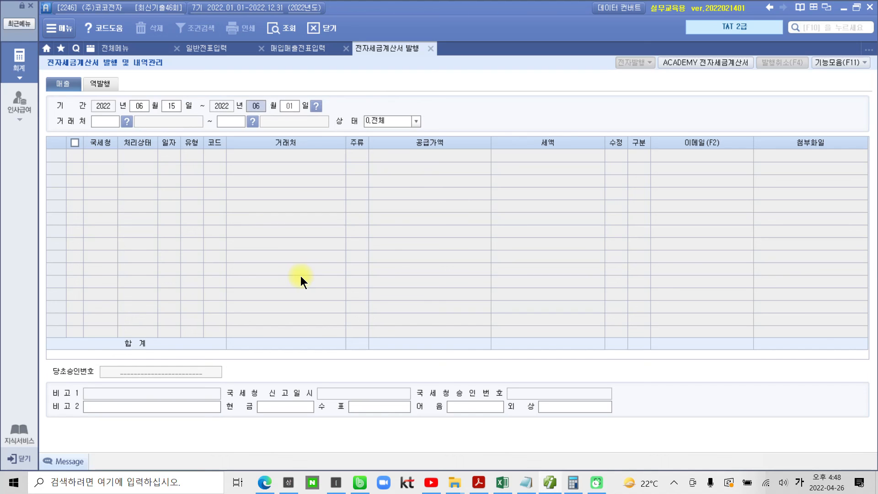
{"action": "key", "text": "Return"}
{"action": "type", "text": "15"}
{"action": "key", "text": "Return"}
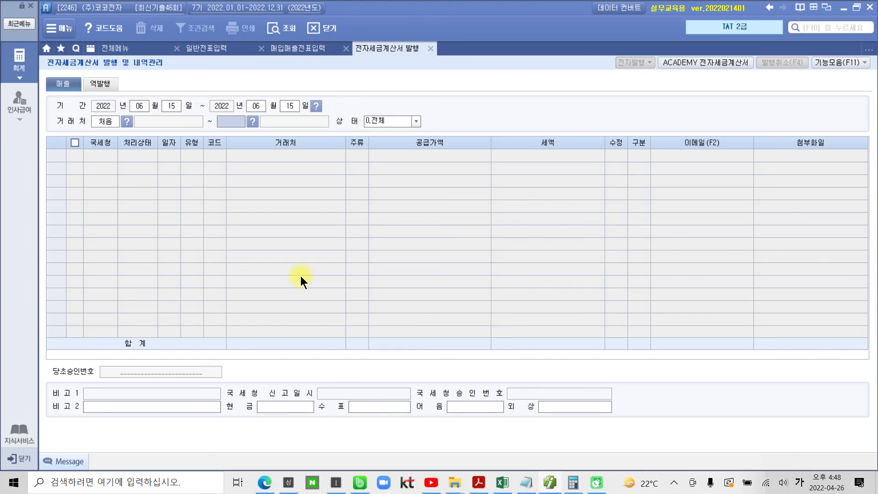
{"action": "key", "text": "Return"}
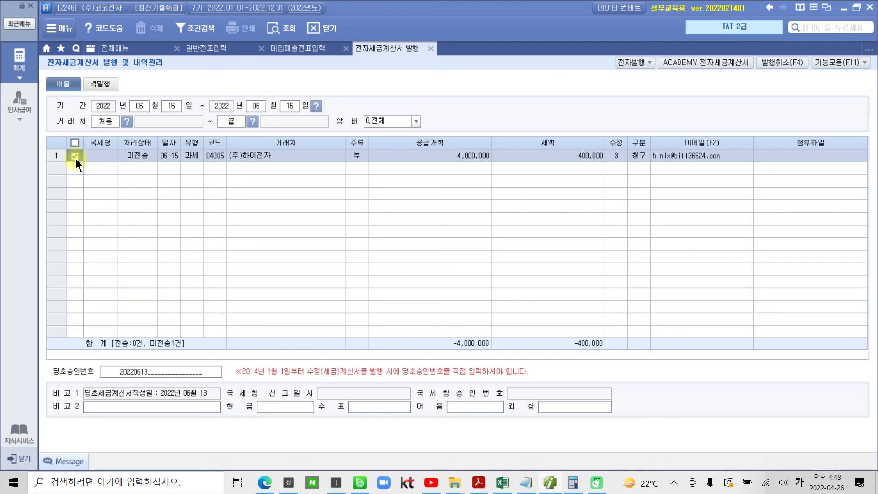
Issue the marked (주)하이전자 전자 수정세금계산서 using the prefilled login
{"action": "left_click", "coordinate": [628, 65]}
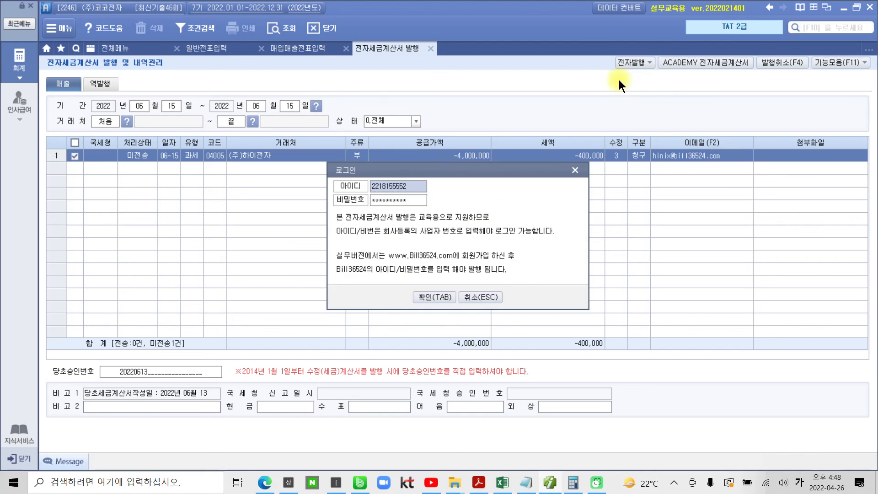
{"action": "left_click", "coordinate": [430, 297]}
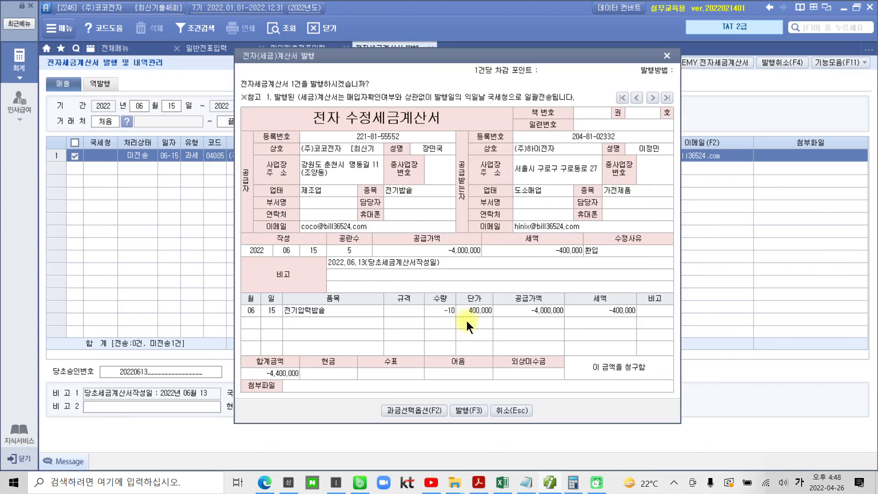
{"action": "left_click", "coordinate": [468, 410]}
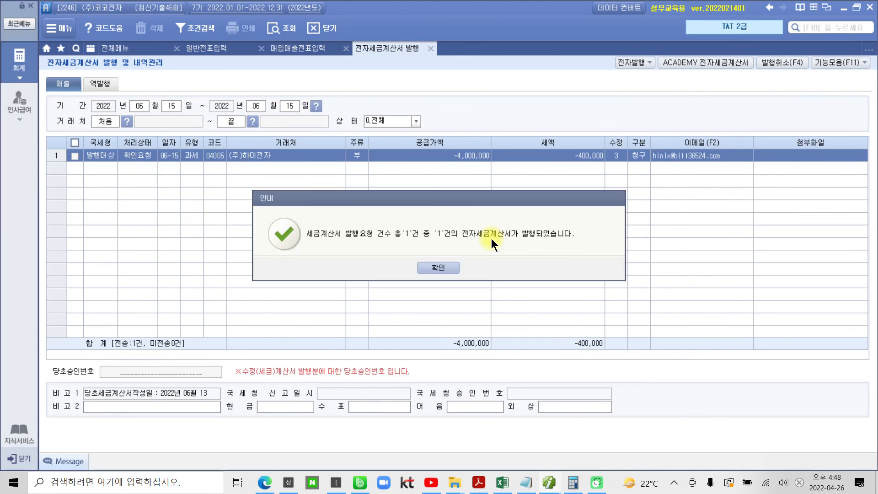
{"action": "left_click", "coordinate": [455, 267]}
Log in to ACADEMY 전자세금계산서 with the prefilled account, retrieve the 미전송 sales invoice, issue it, and close the site window
{"action": "left_click", "coordinate": [696, 64]}
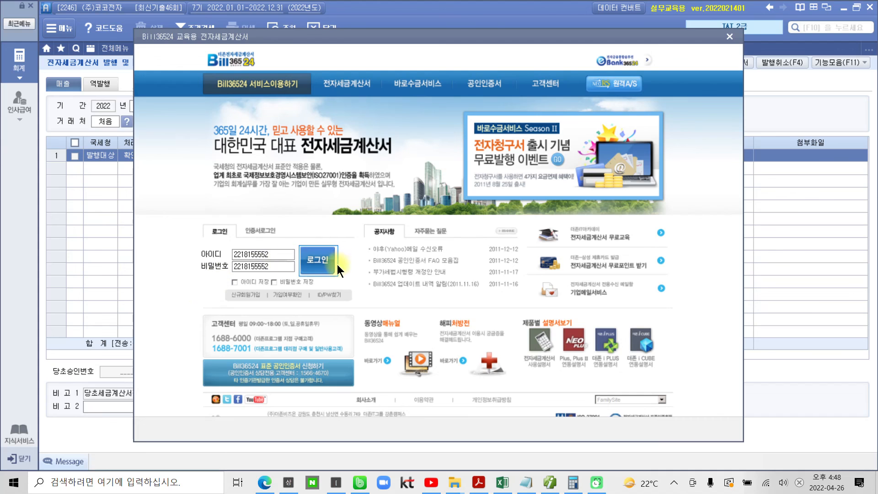
{"action": "left_click", "coordinate": [322, 261]}
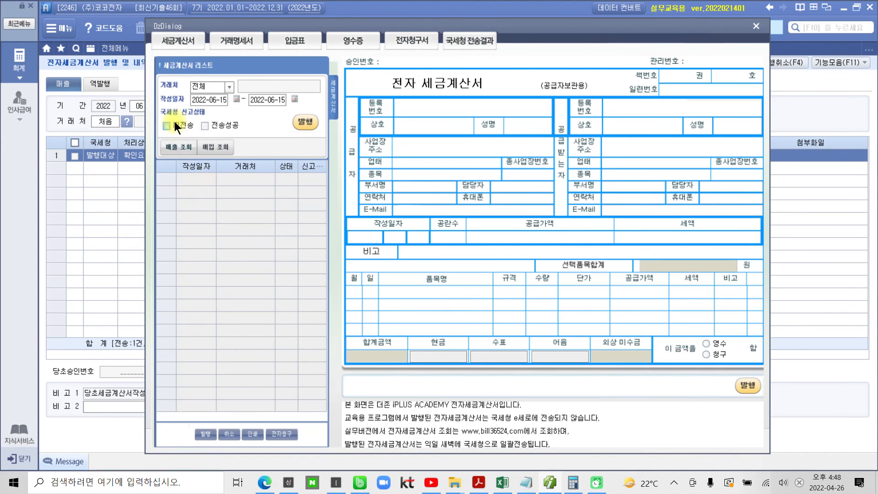
{"action": "left_click", "coordinate": [175, 149]}
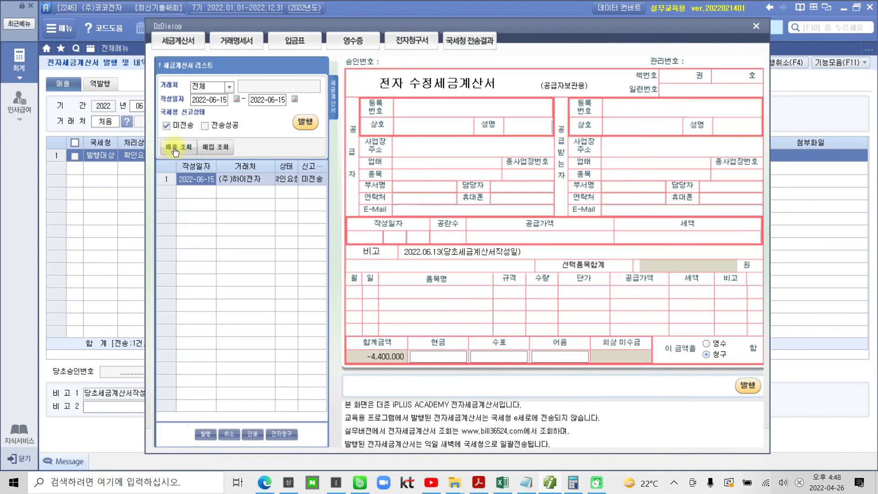
{"action": "left_click", "coordinate": [310, 126]}
{"action": "left_click", "coordinate": [437, 269]}
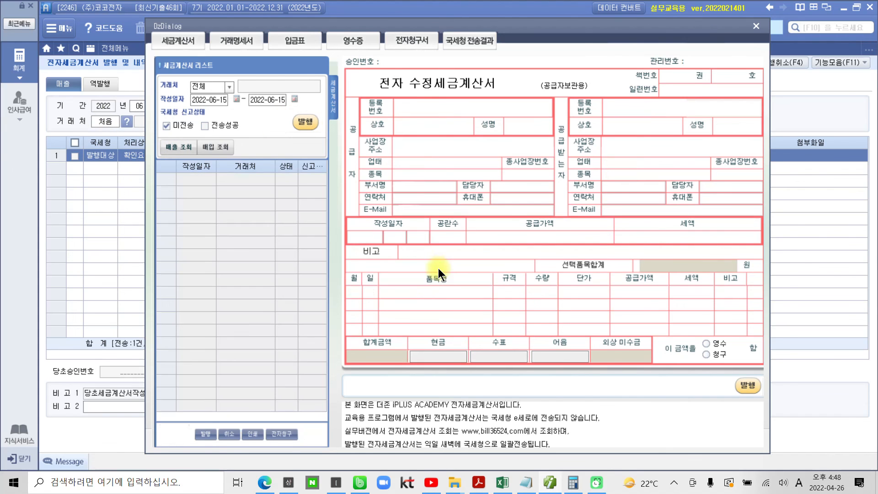
{"action": "left_click", "coordinate": [756, 27]}
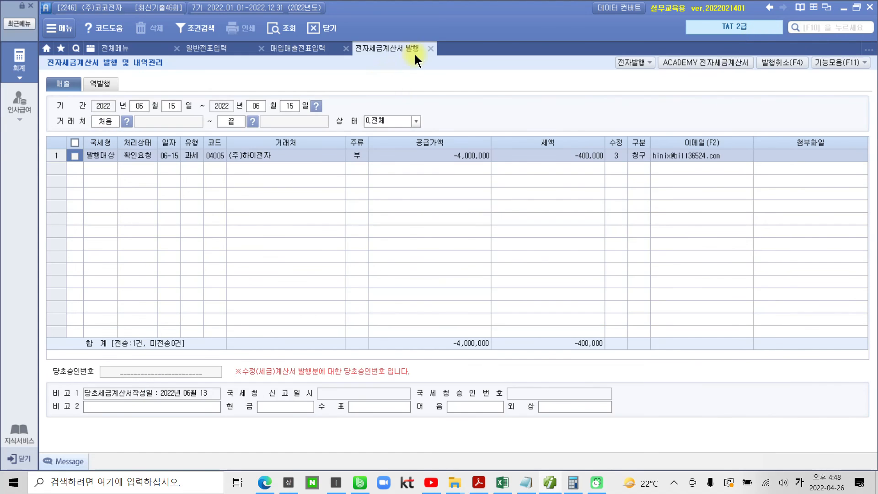
Close 전자세금계산서 발행 및 내역관리, reload the June 15 매입매출전표 list, and check the (주)하이전자 return entry's 전자세금 and 분개 fields
{"action": "left_click", "coordinate": [432, 48]}
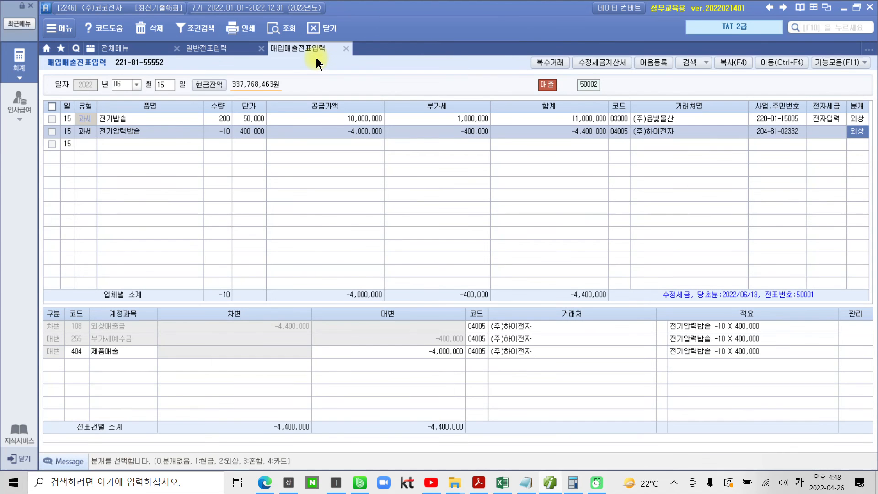
{"action": "left_click", "coordinate": [278, 31]}
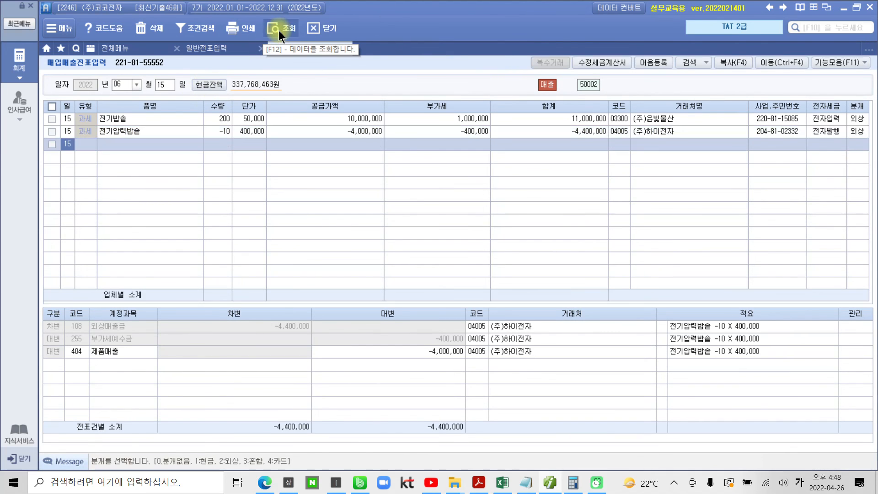
{"action": "left_click", "coordinate": [816, 133]}
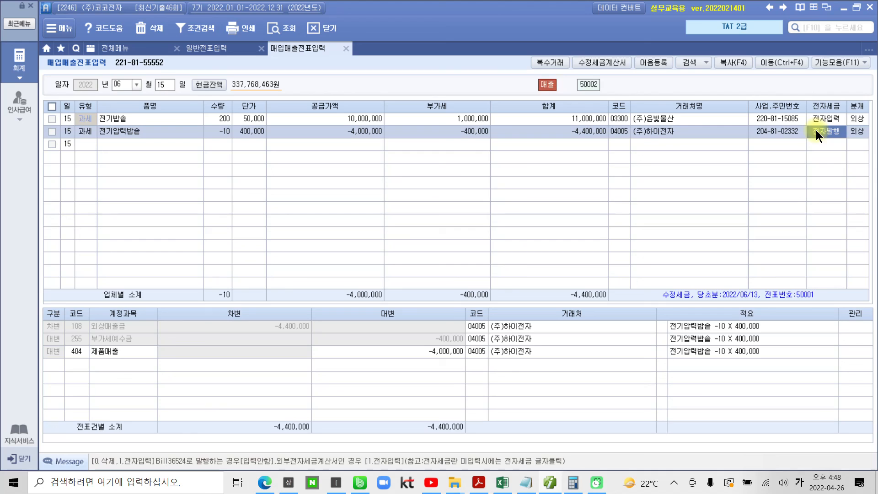
{"action": "left_click", "coordinate": [861, 133]}
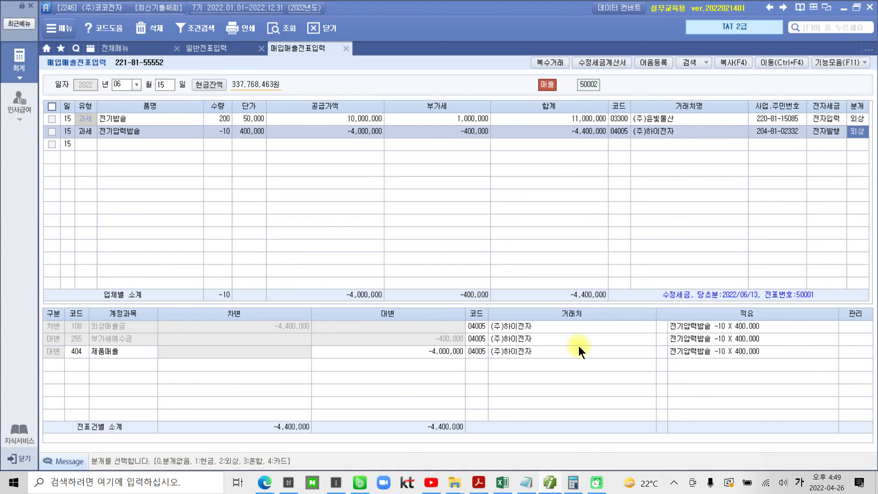
Switch to the exam PDF in Adobe Acrobat Reader and read the start of question 3, 매입세액불공제내역 작성자의 부가가치세신고서 작성
{"action": "left_click", "coordinate": [551, 487]}
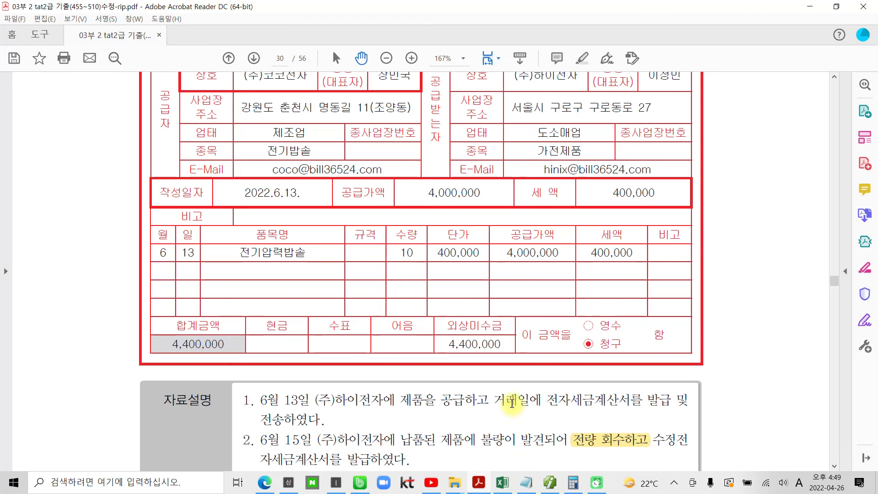
{"action": "scroll", "coordinate": [378, 391], "scroll_direction": "down", "scroll_amount": 9}
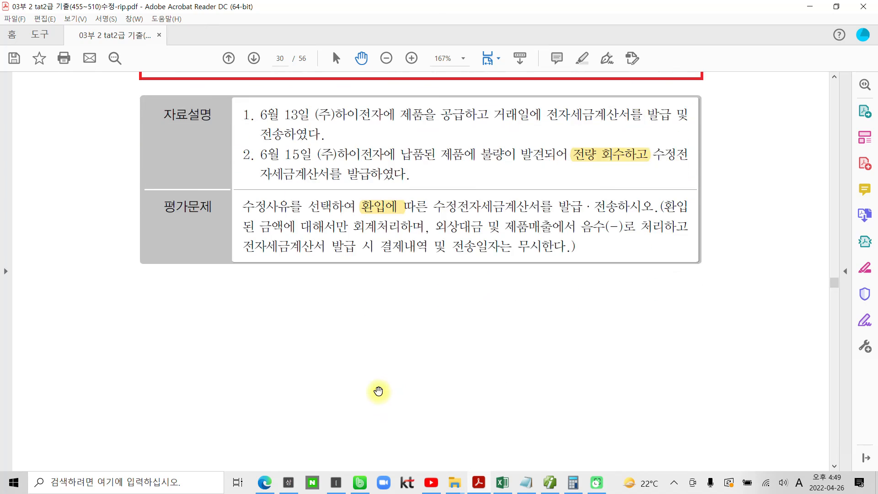
{"action": "scroll", "coordinate": [378, 391], "scroll_direction": "down", "scroll_amount": 9}
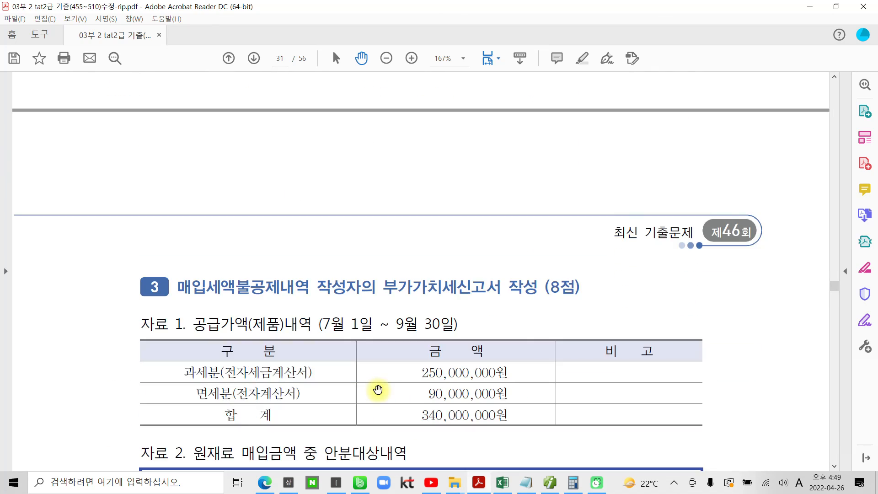
{"action": "scroll", "coordinate": [377, 390], "scroll_direction": "down", "scroll_amount": 3}
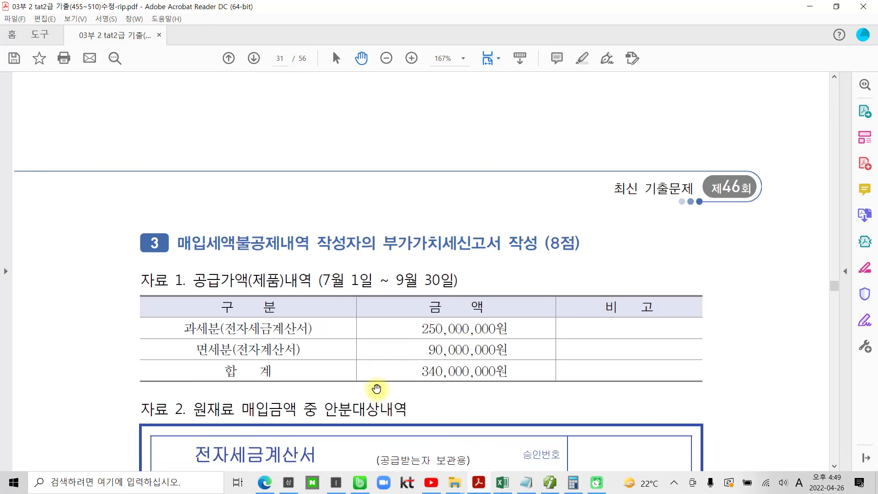